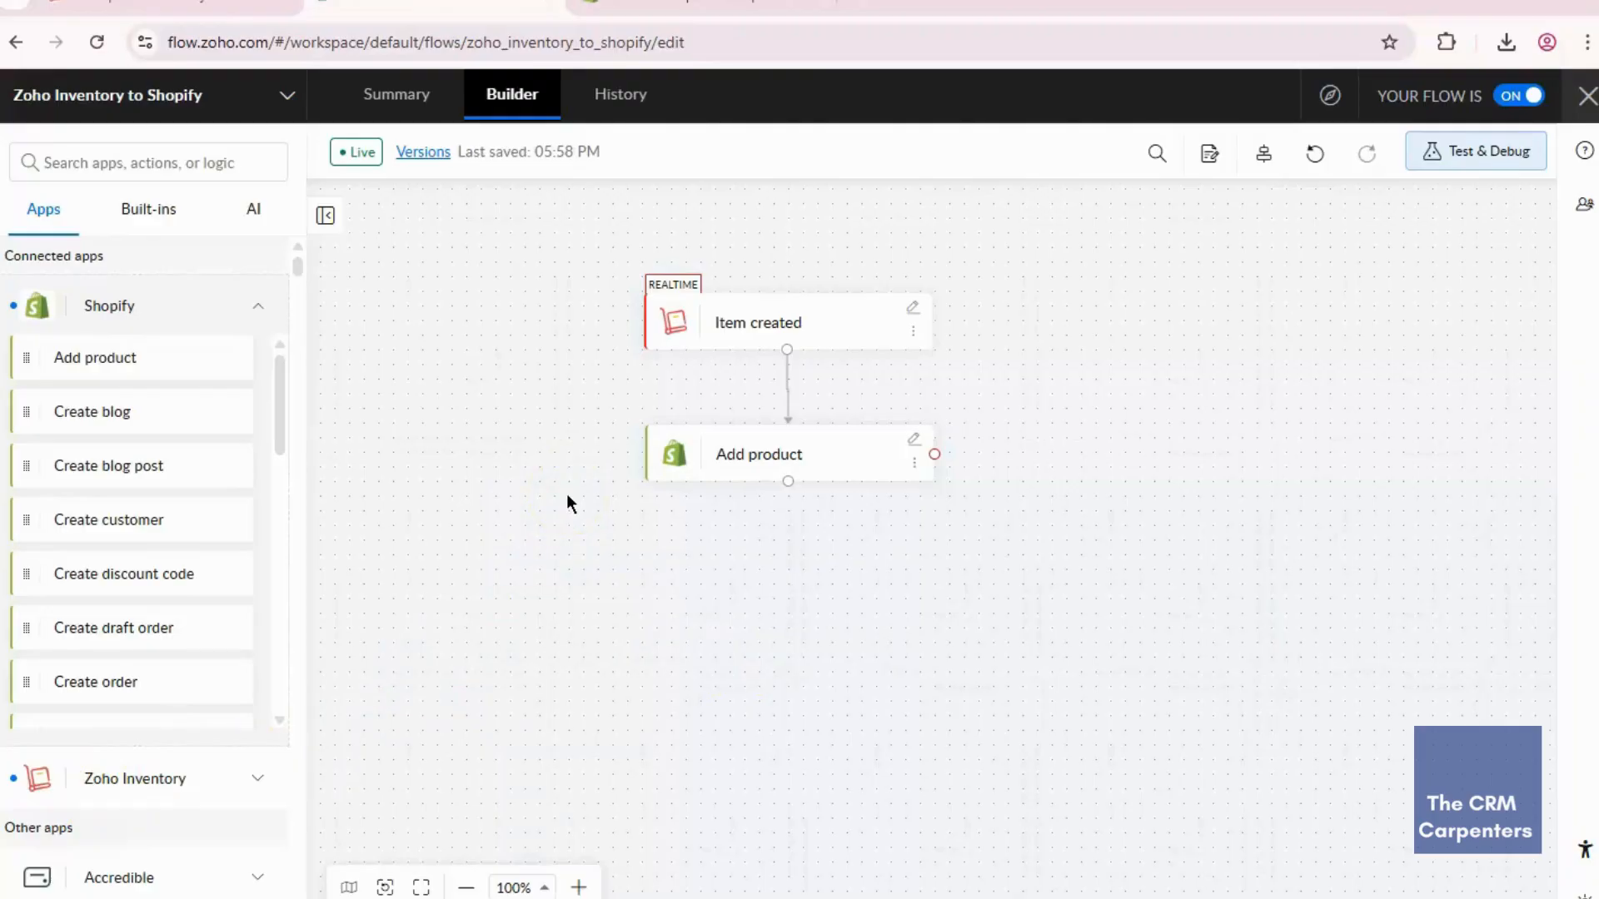
Step: Open the Shopify Add product action's settings and search the variables for "item nam" to check the Product title mapping, clearing the search
{"action": "left_click", "coordinate": [914, 438]}
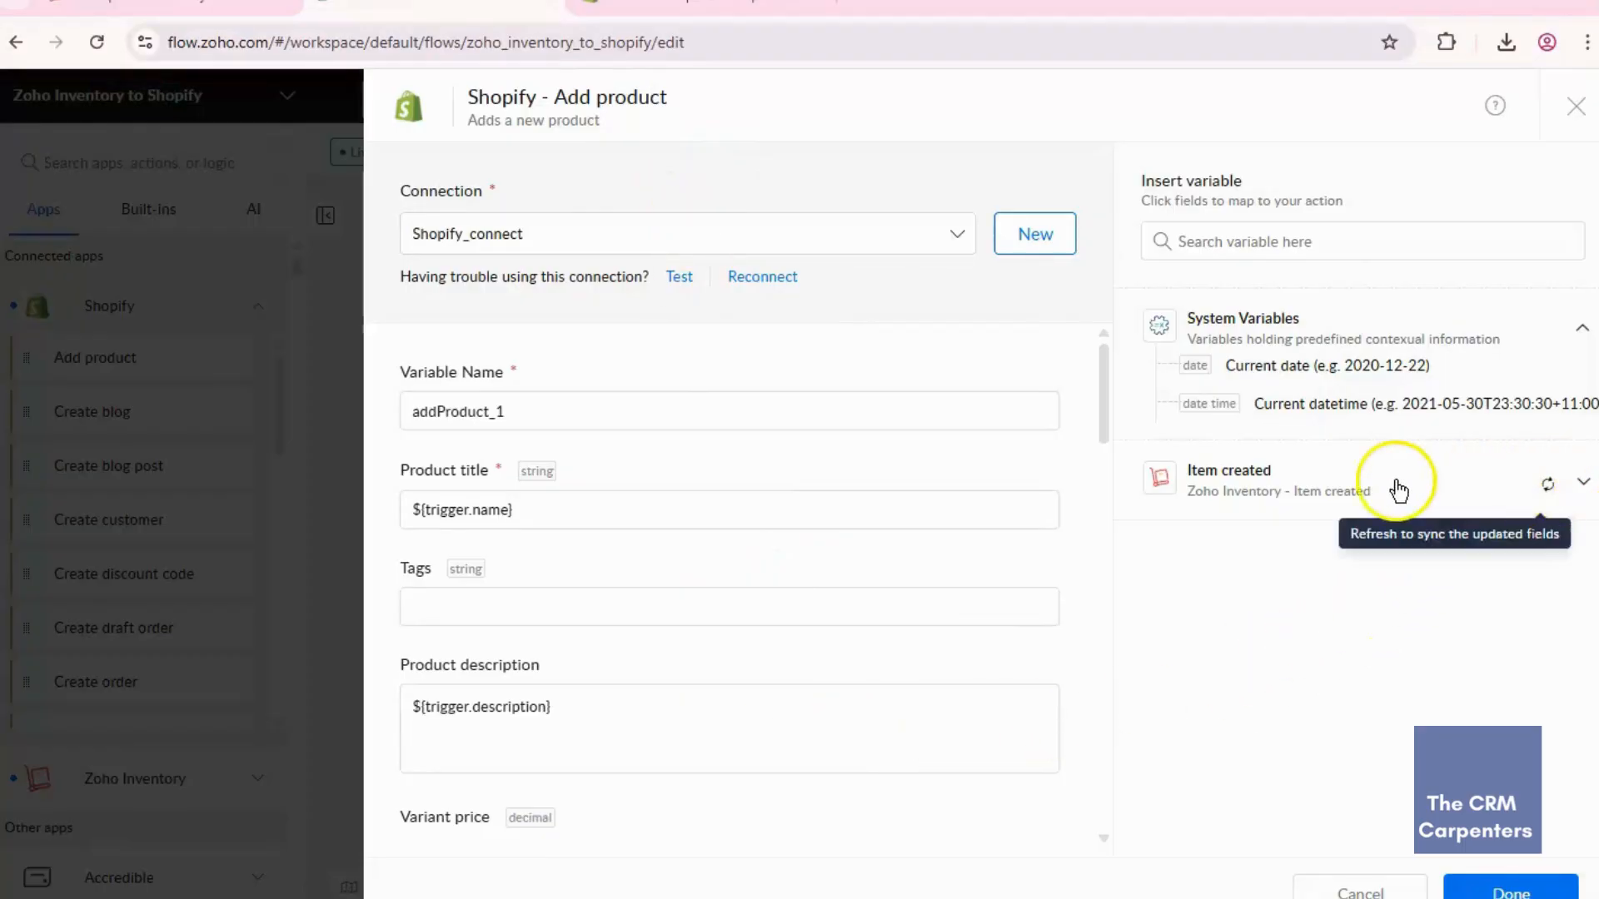
{"action": "left_click", "coordinate": [607, 517]}
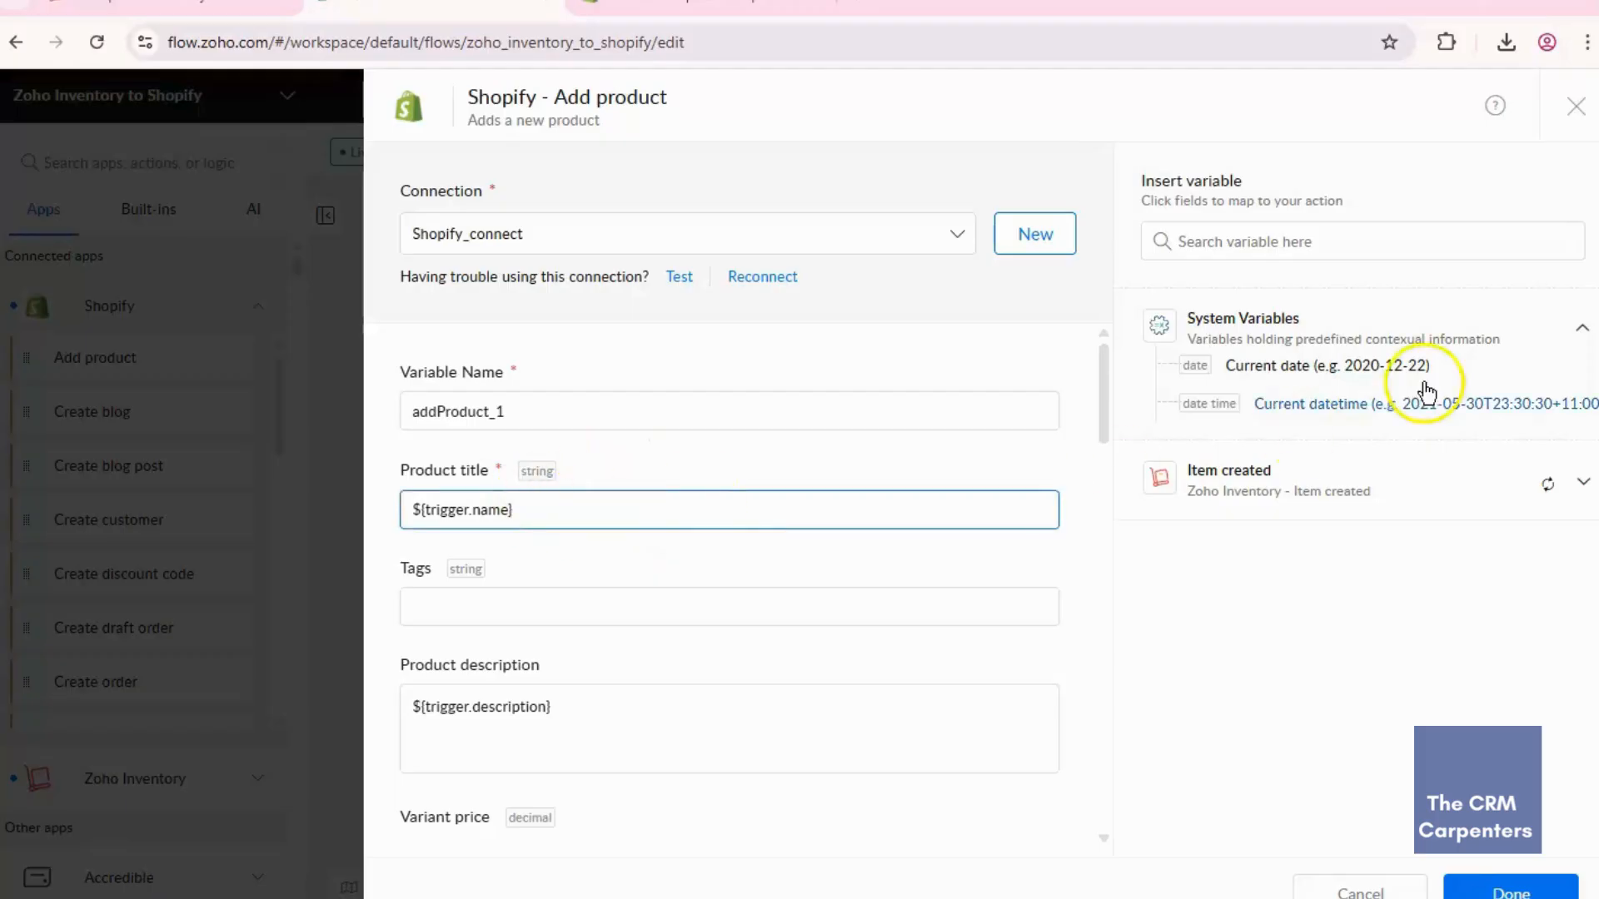
{"action": "scroll", "coordinate": [594, 461], "scroll_direction": "down", "scroll_amount": 1}
{"action": "left_click", "coordinate": [1283, 239]}
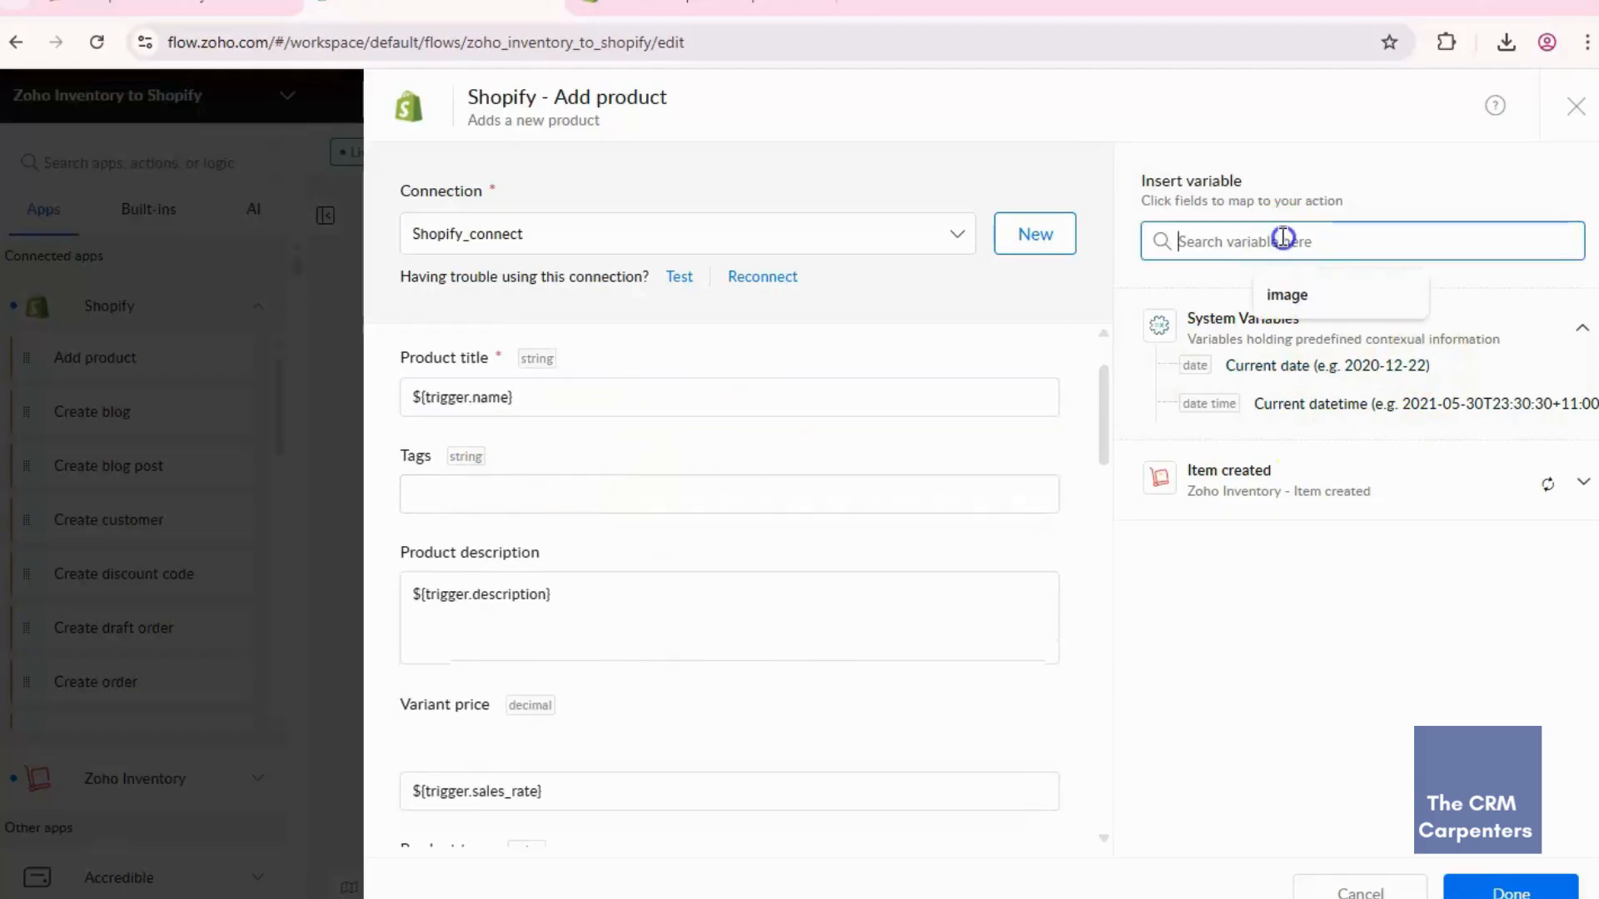
{"action": "type", "text": "item nam"}
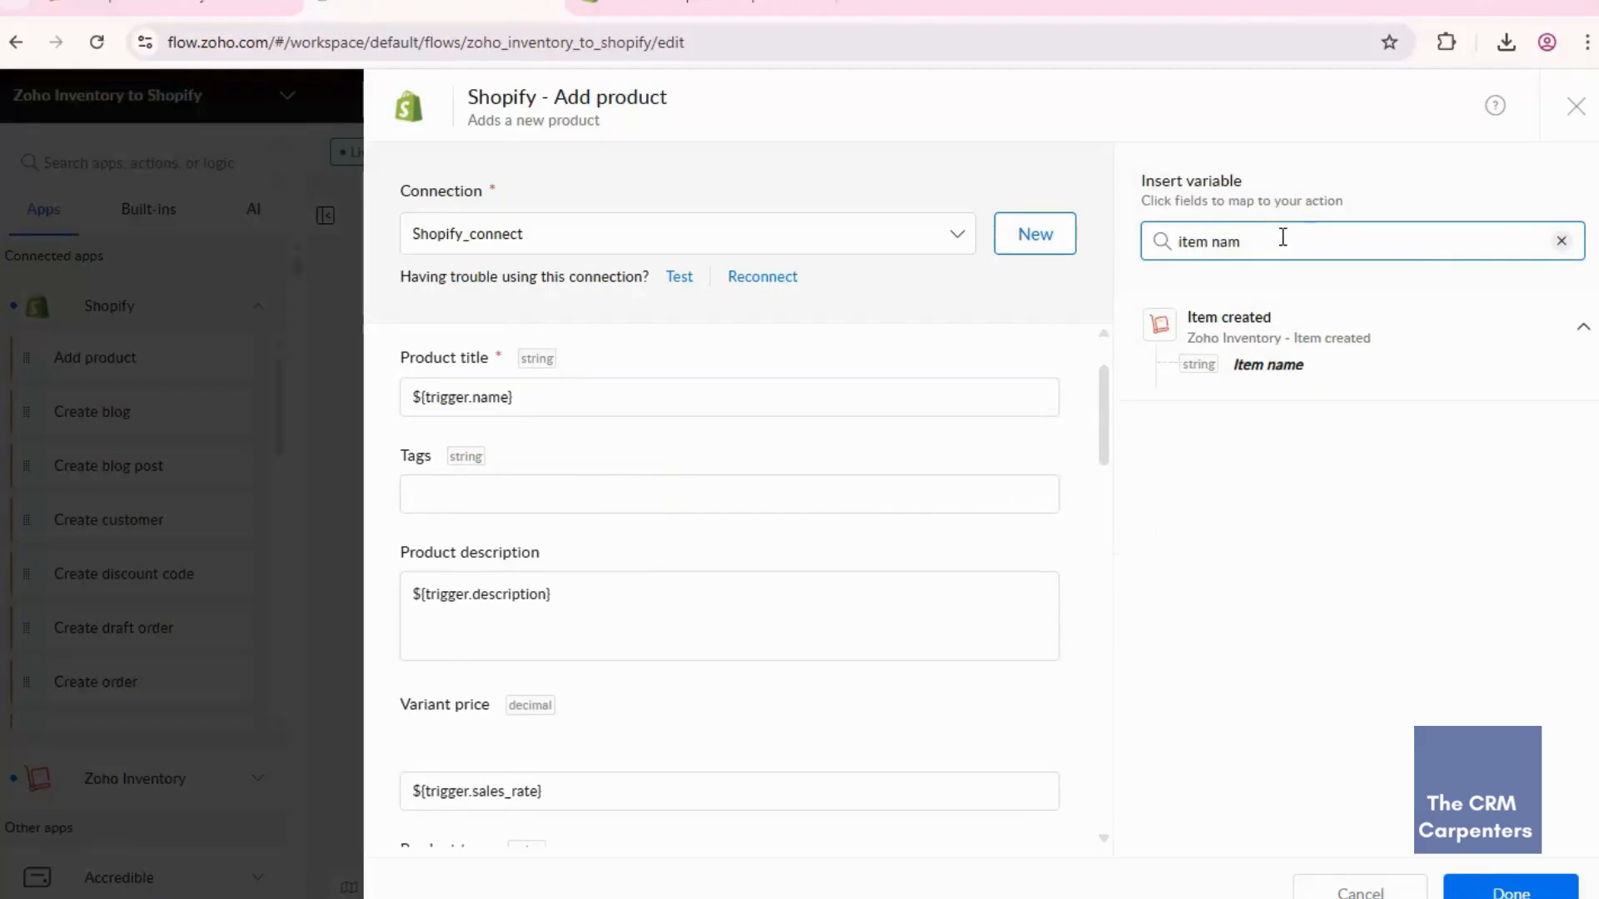
{"action": "key", "text": "ctrl+a"}
{"action": "key", "text": "BackSpace"}
Step: Search the trigger variables for "desc" to check the mapping of the Product description field
{"action": "scroll", "coordinate": [761, 528], "scroll_direction": "down", "scroll_amount": 1}
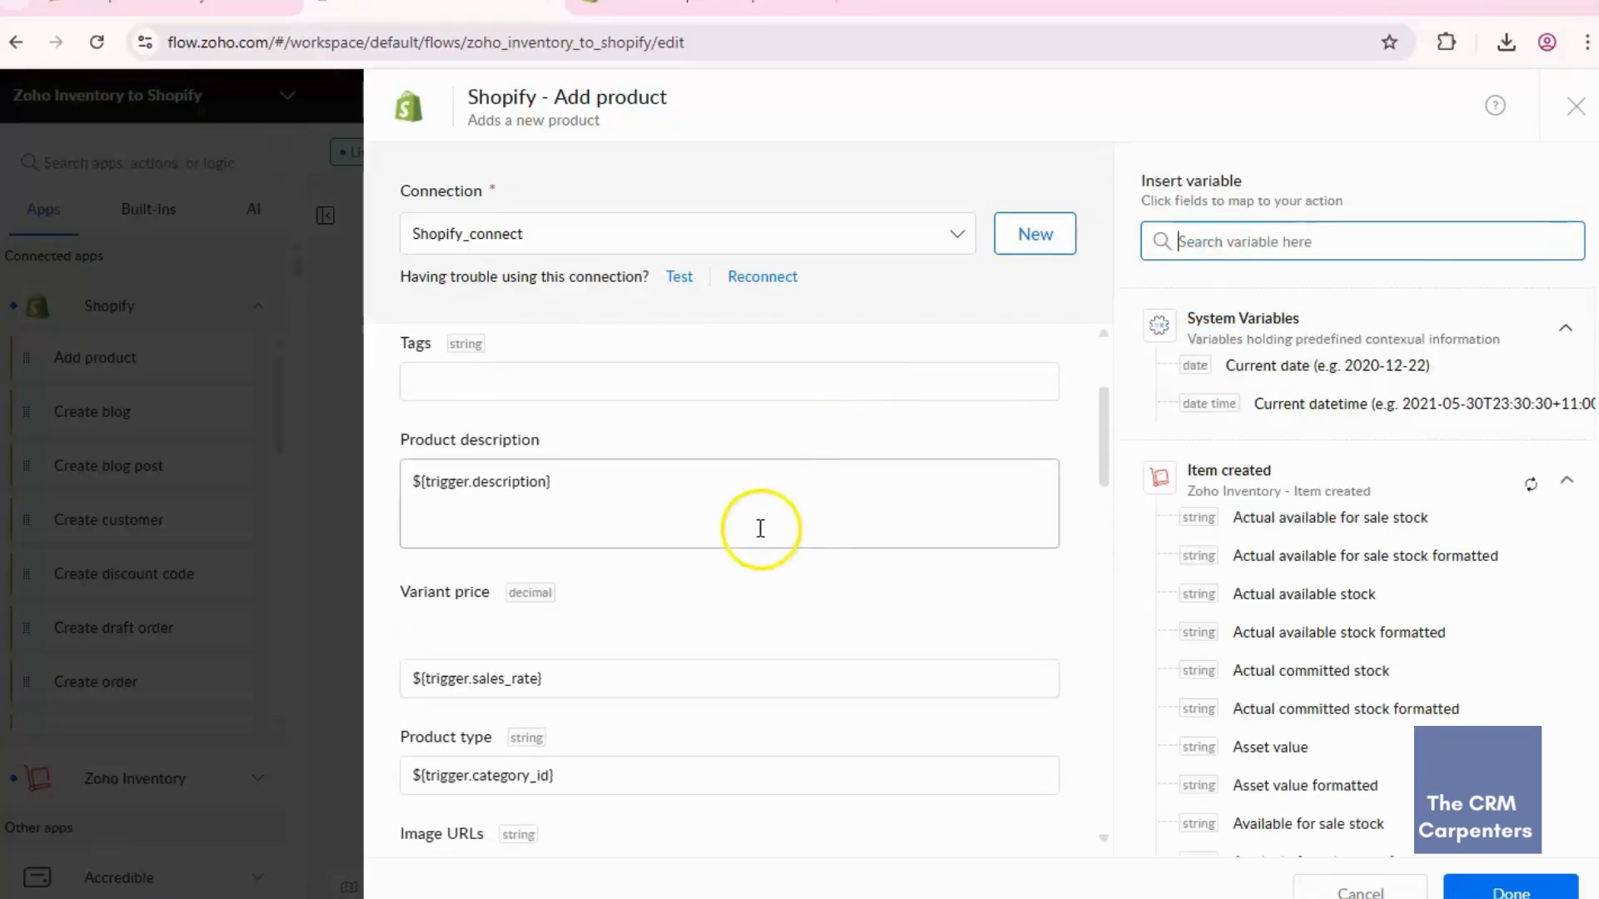
{"action": "left_click", "coordinate": [763, 511]}
{"action": "left_click", "coordinate": [1402, 235]}
{"action": "type", "text": "des"}
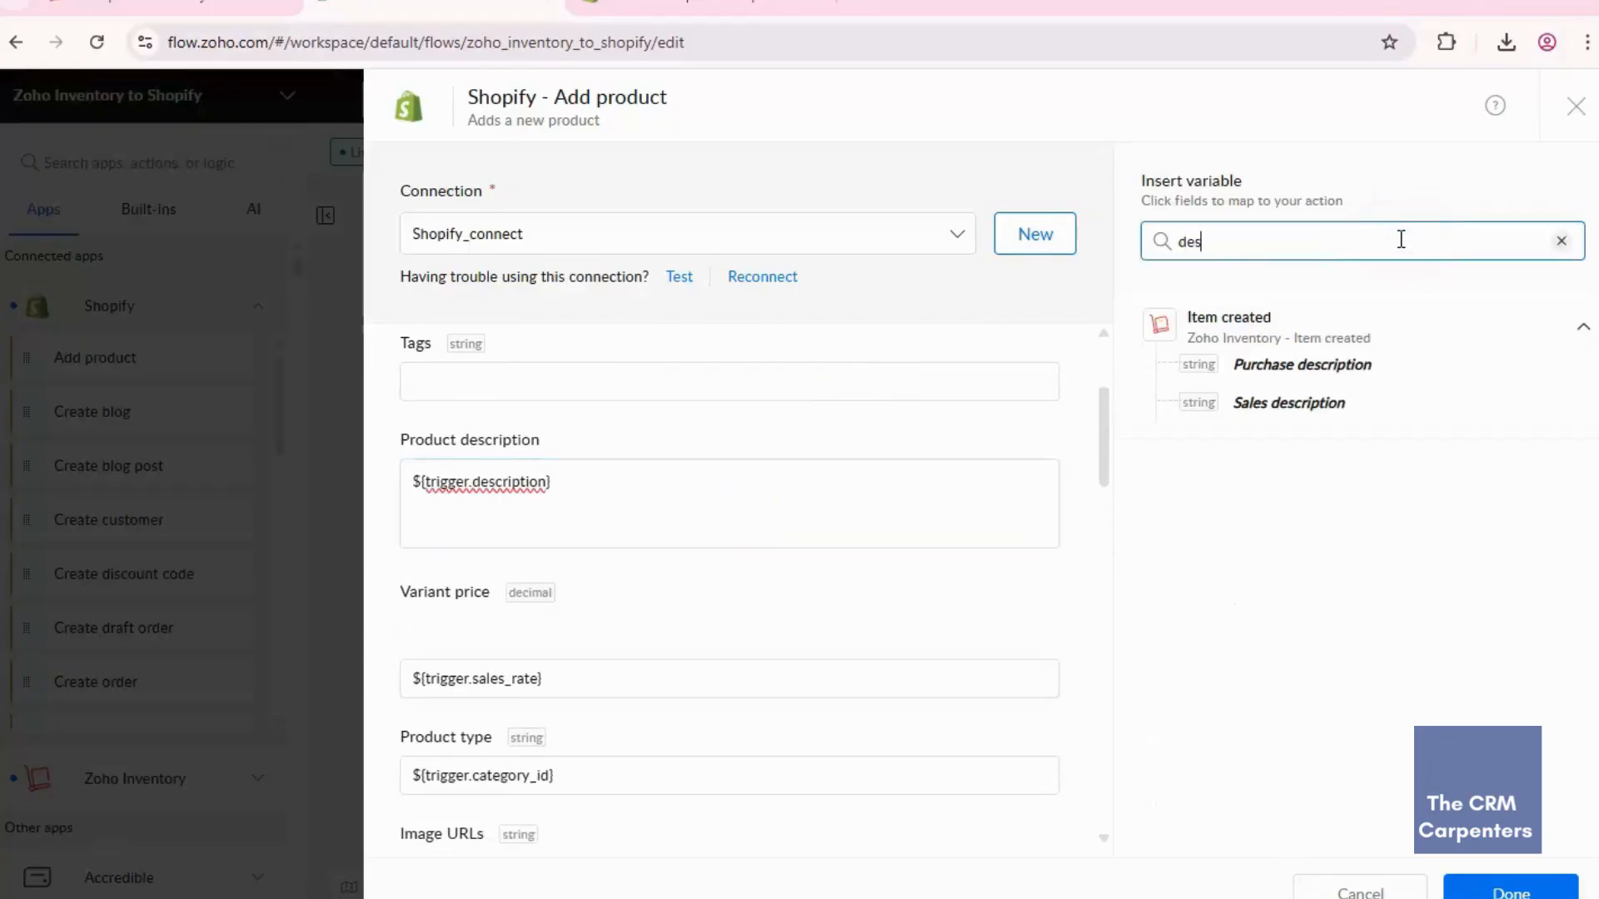
{"action": "type", "text": "cirpt"}
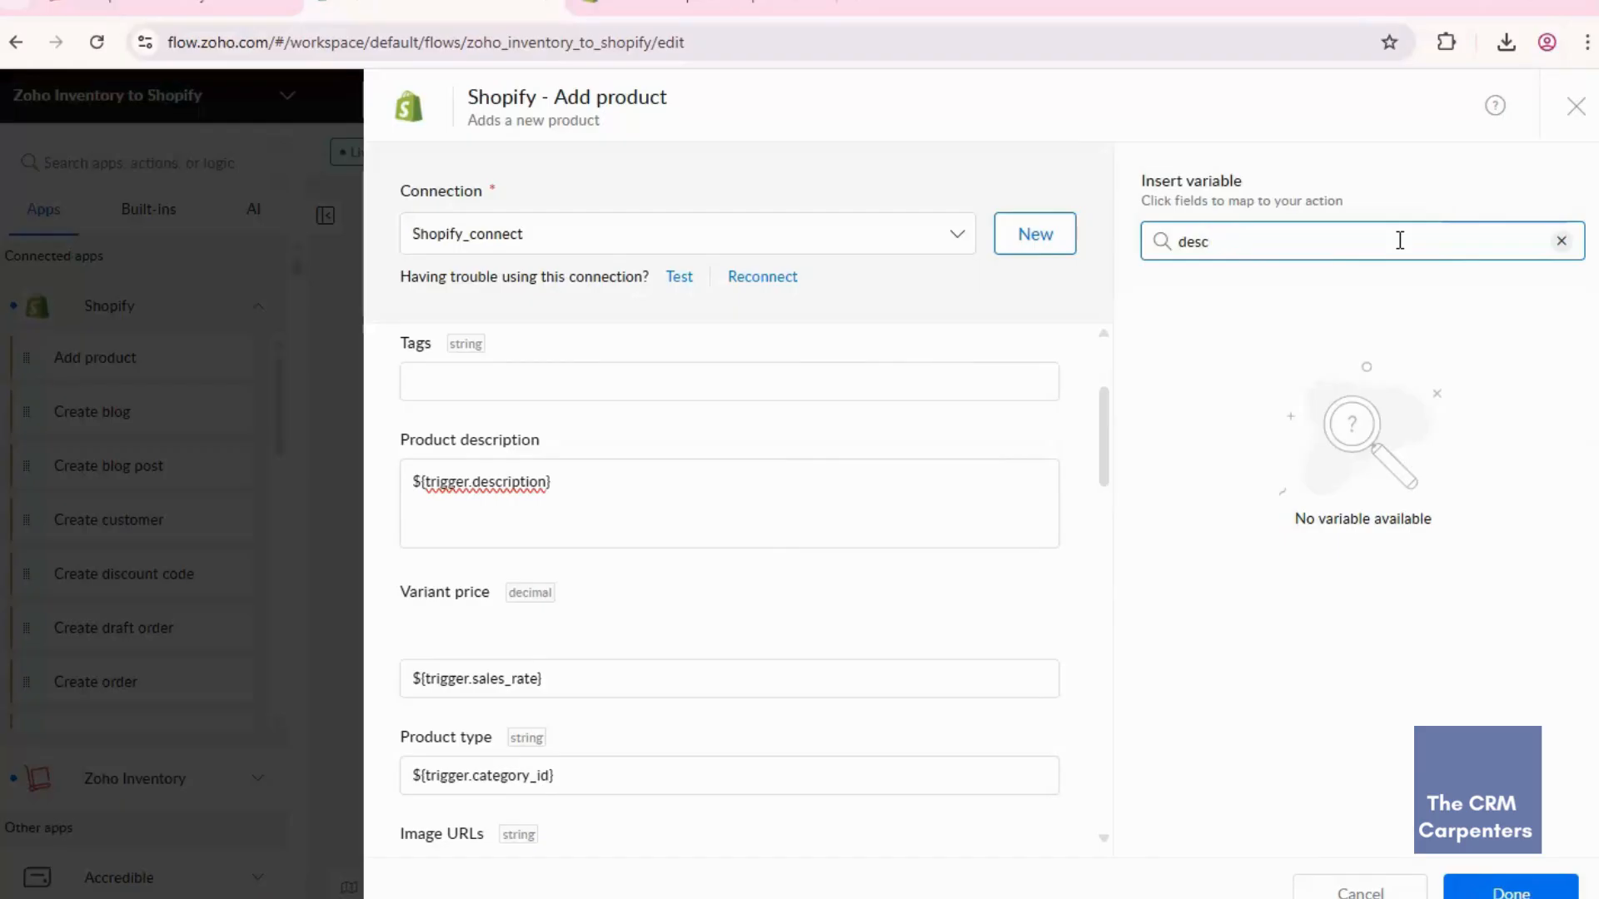
Step: Insert the Sales description variable into the Product description field and delete the duplicate entry
{"action": "left_click", "coordinate": [874, 496]}
{"action": "left_click", "coordinate": [1279, 403]}
{"action": "left_click_drag", "start_coordinate": [732, 485], "coordinate": [592, 489]}
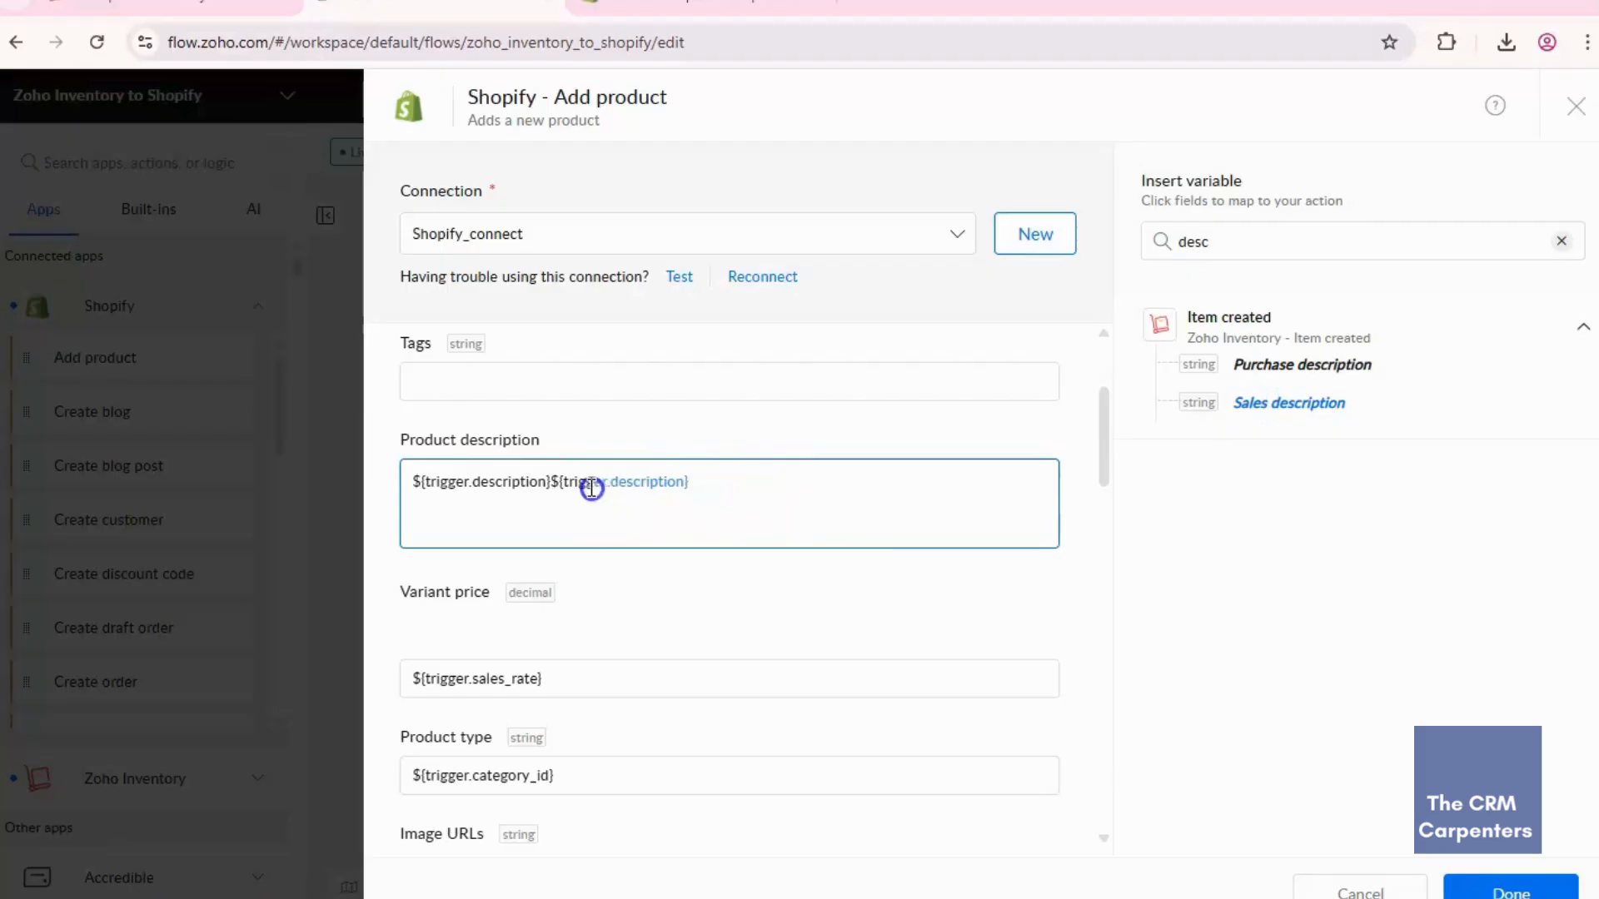
{"action": "key", "text": "BackSpace"}
Step: Replace the variable search with "sales" to check the mapping of the Variant price field
{"action": "left_click", "coordinate": [1214, 243]}
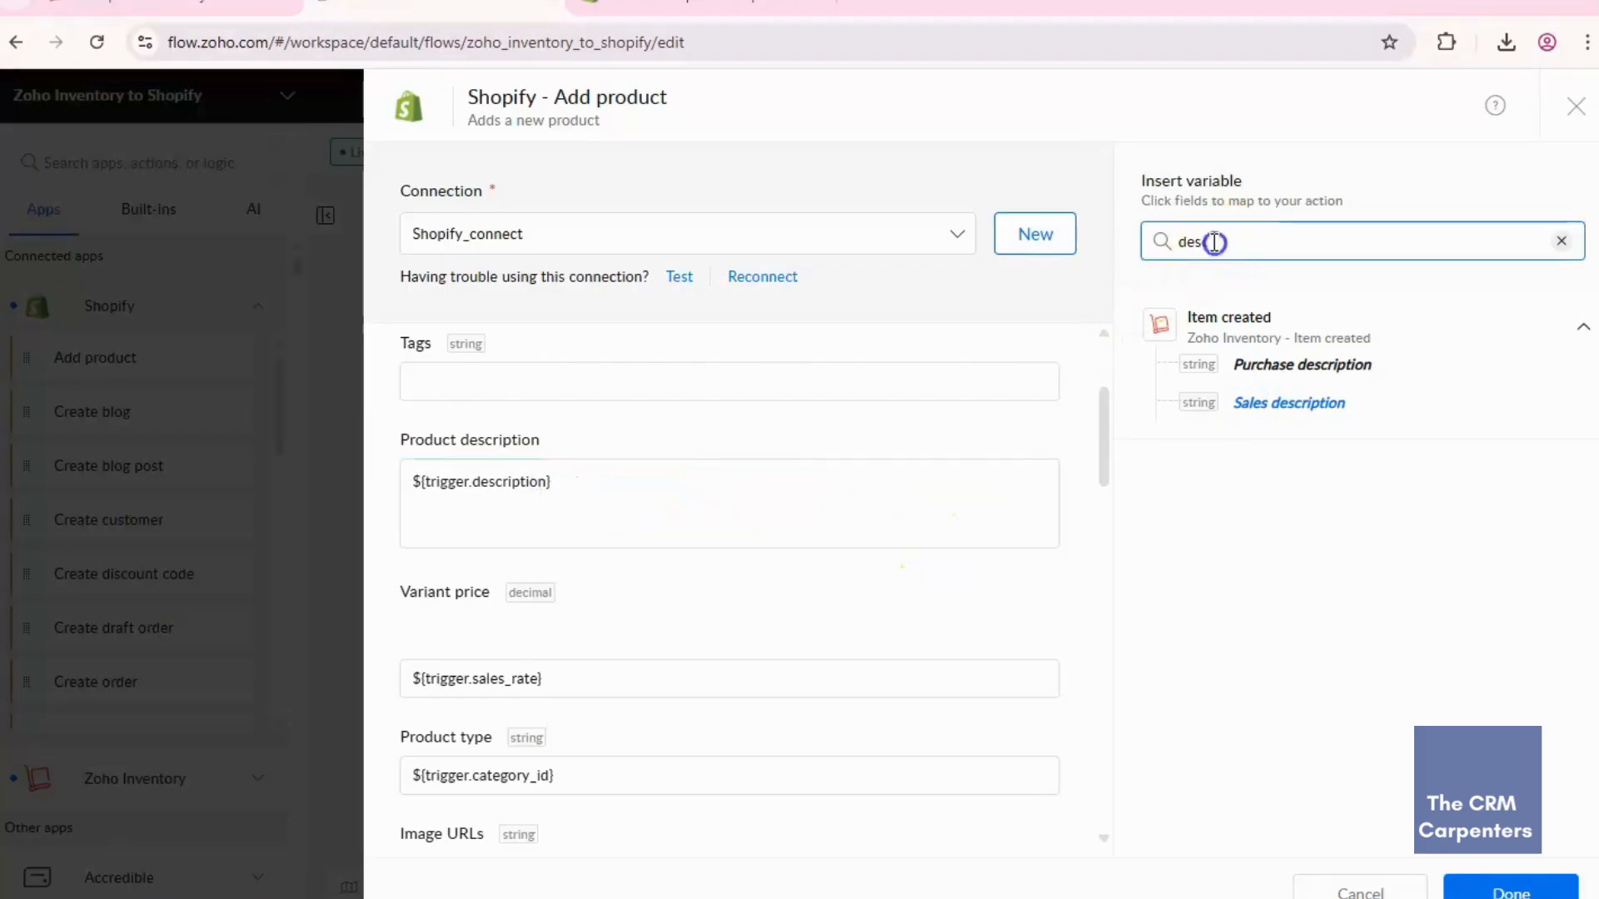
{"action": "key", "text": "BackSpace"}
{"action": "key", "text": "BackSpace"}
{"action": "key", "text": "BackSpace"}
{"action": "key", "text": "BackSpace"}
{"action": "scroll", "coordinate": [750, 483], "scroll_direction": "down", "scroll_amount": 1}
{"action": "left_click", "coordinate": [700, 564]}
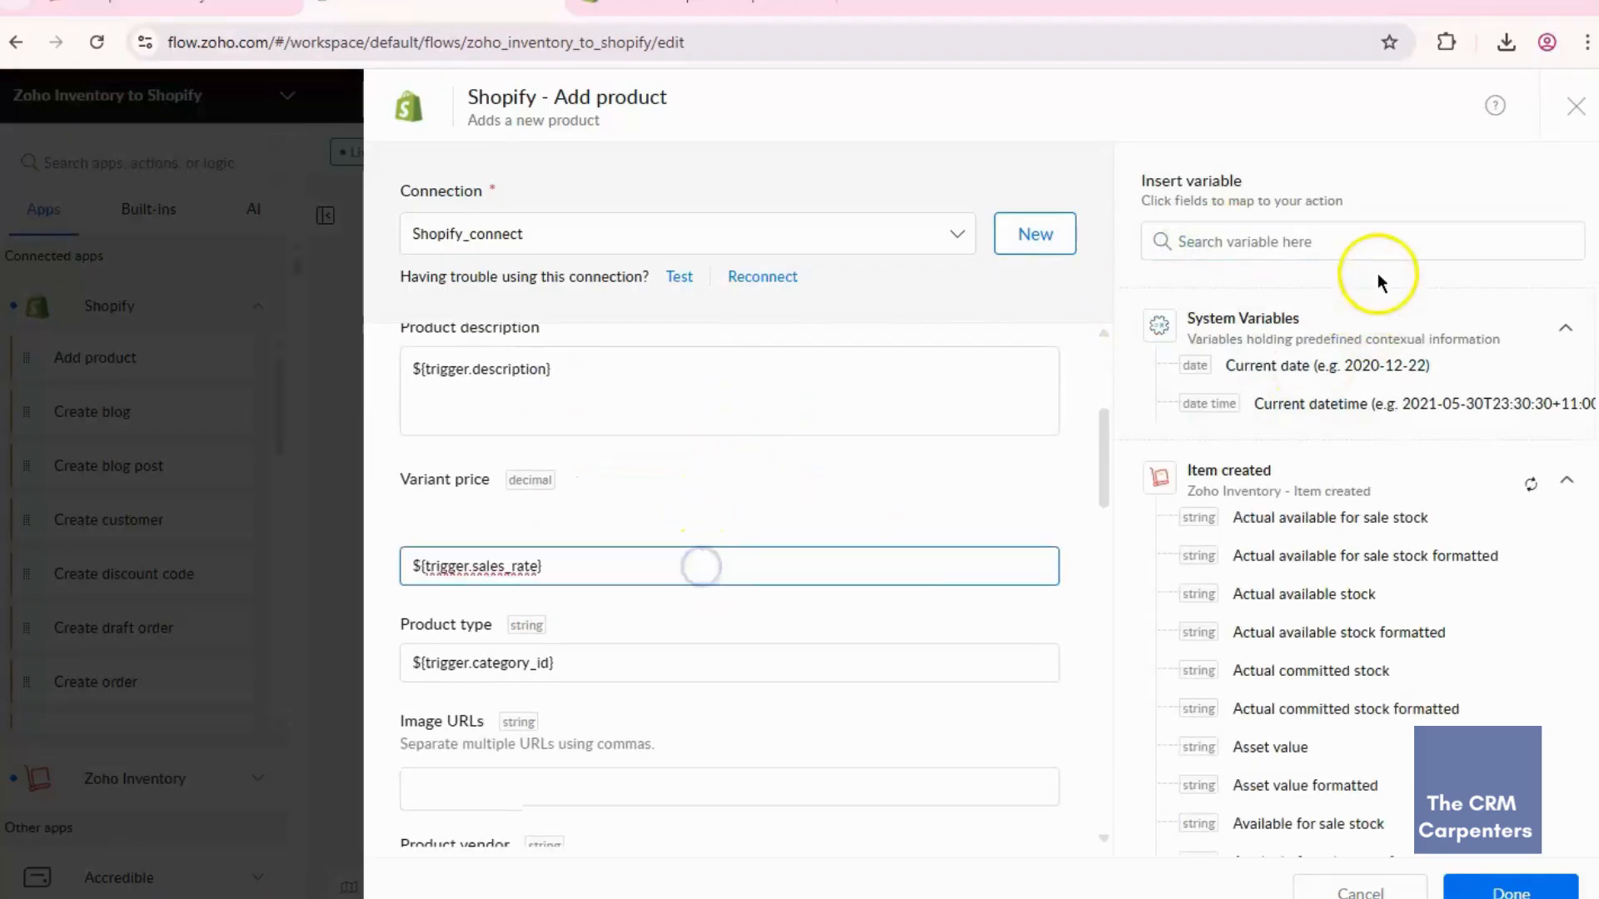
{"action": "left_click", "coordinate": [1367, 250]}
{"action": "type", "text": "sales"}
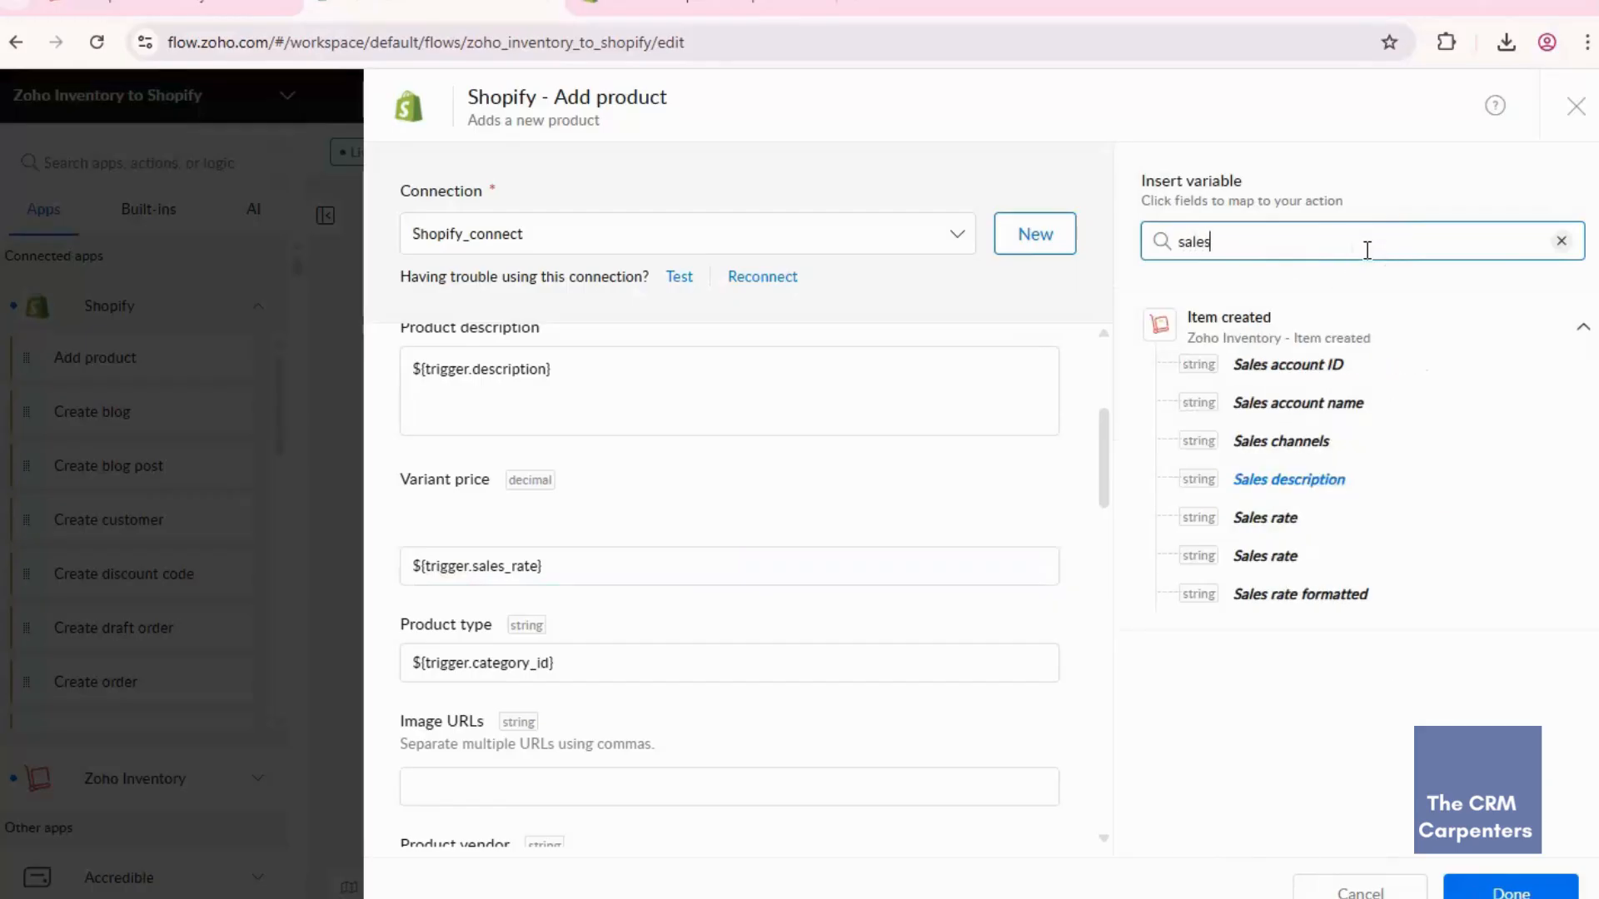
Step: Switch to Zoho Inventory, start a new item and set its Selling Price to 500 AUD
{"action": "left_click", "coordinate": [166, 12]}
{"action": "left_click", "coordinate": [1456, 161]}
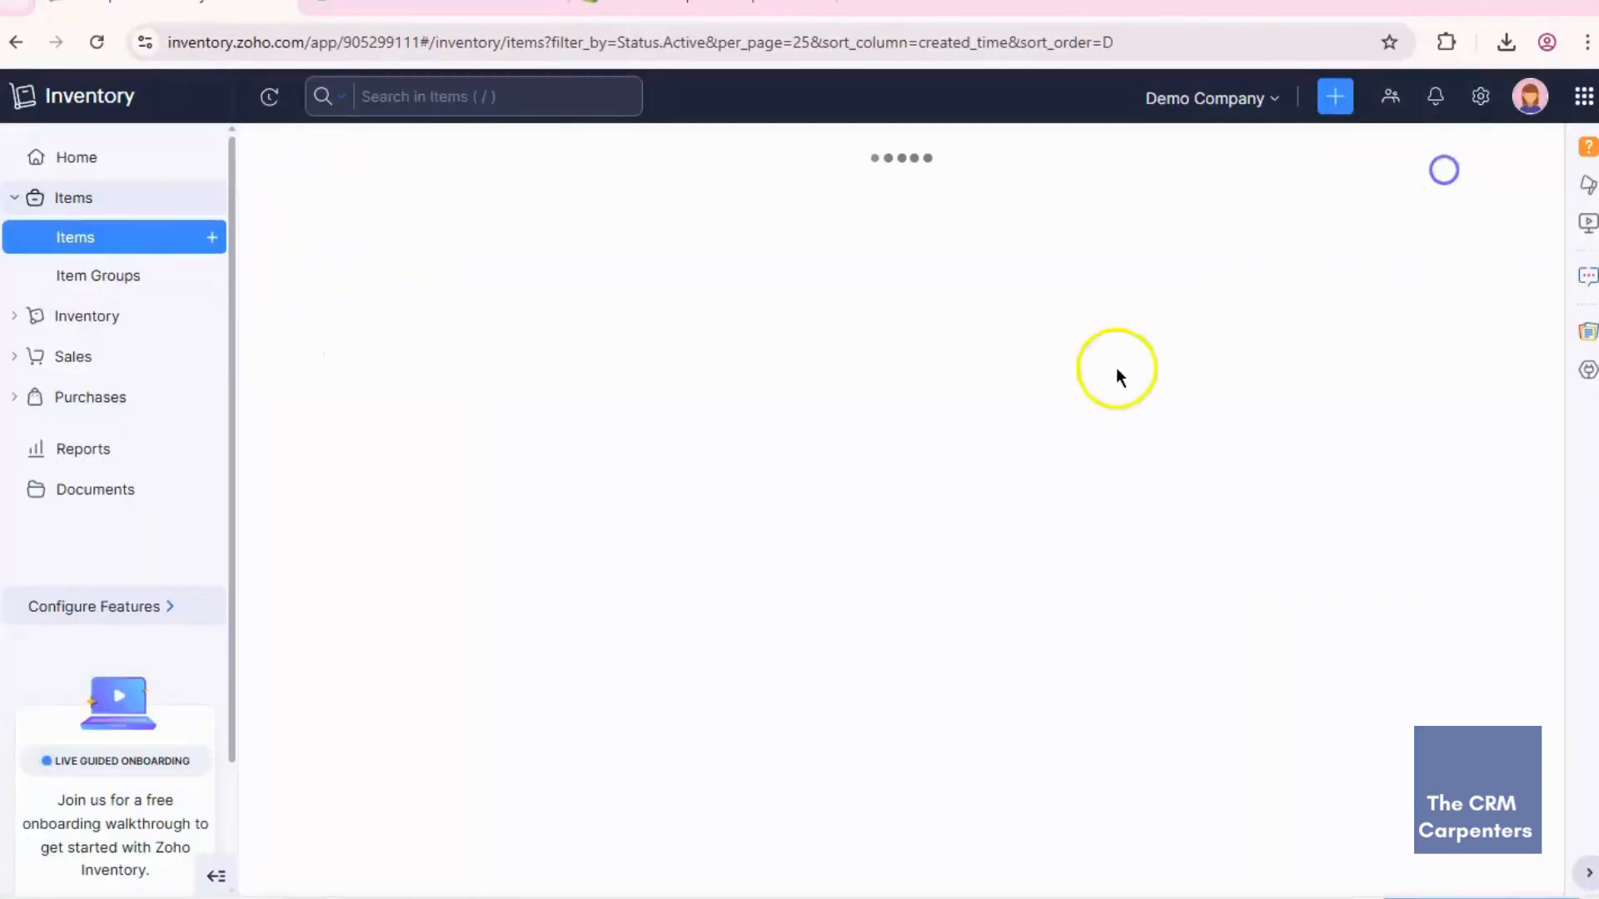
{"action": "scroll", "coordinate": [783, 554], "scroll_direction": "down", "scroll_amount": 8}
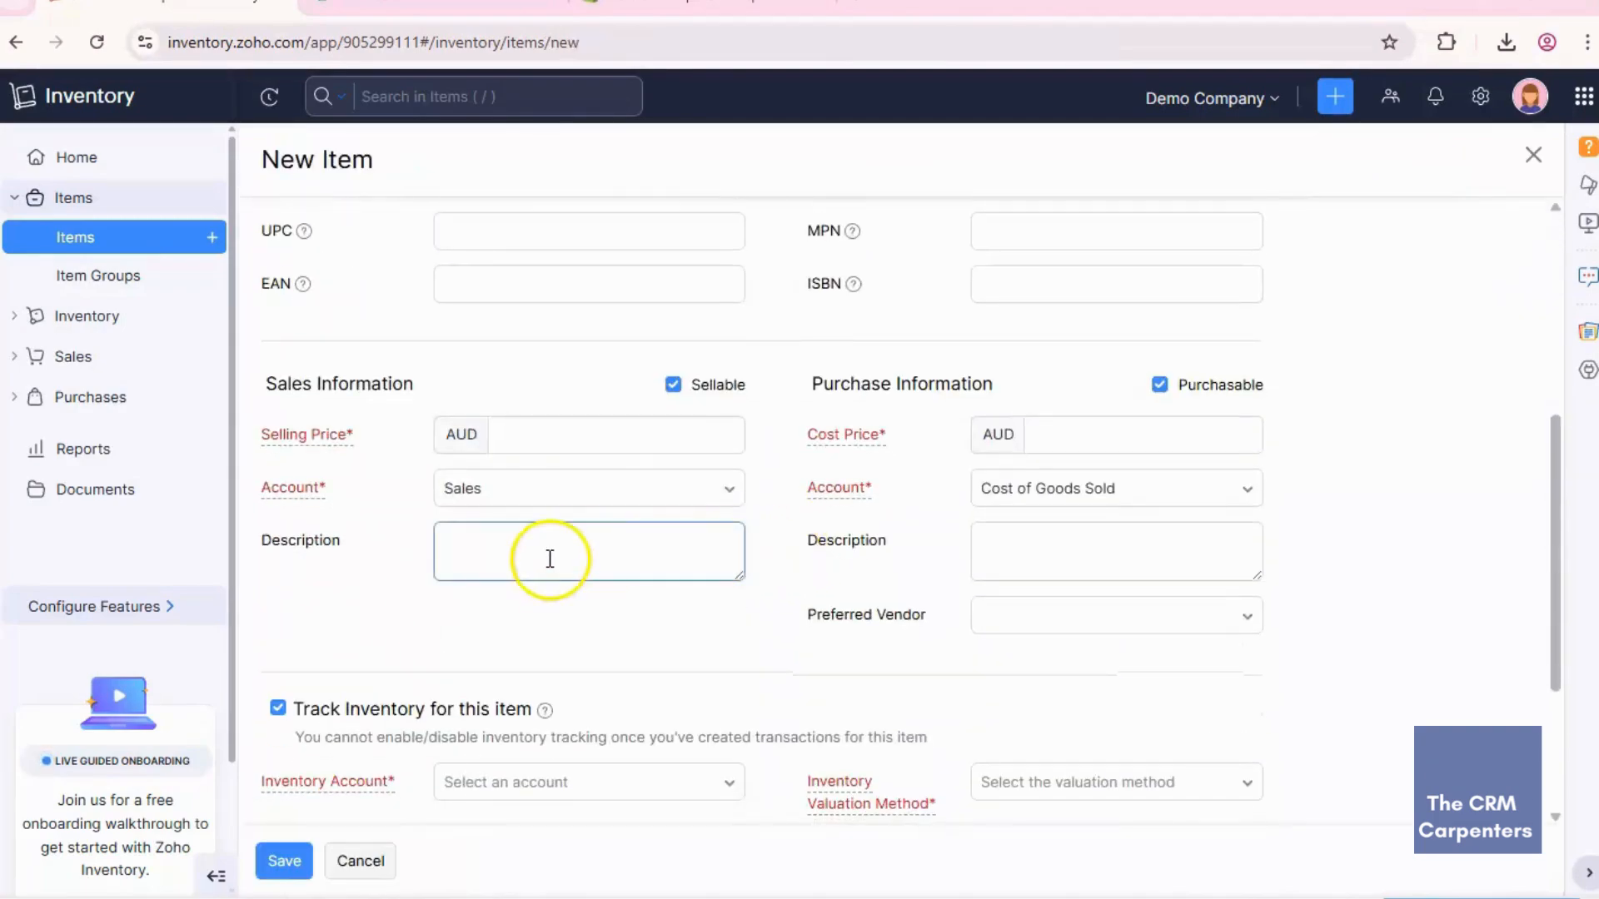
{"action": "scroll", "coordinate": [573, 478], "scroll_direction": "up", "scroll_amount": 3}
{"action": "left_click", "coordinate": [569, 429]}
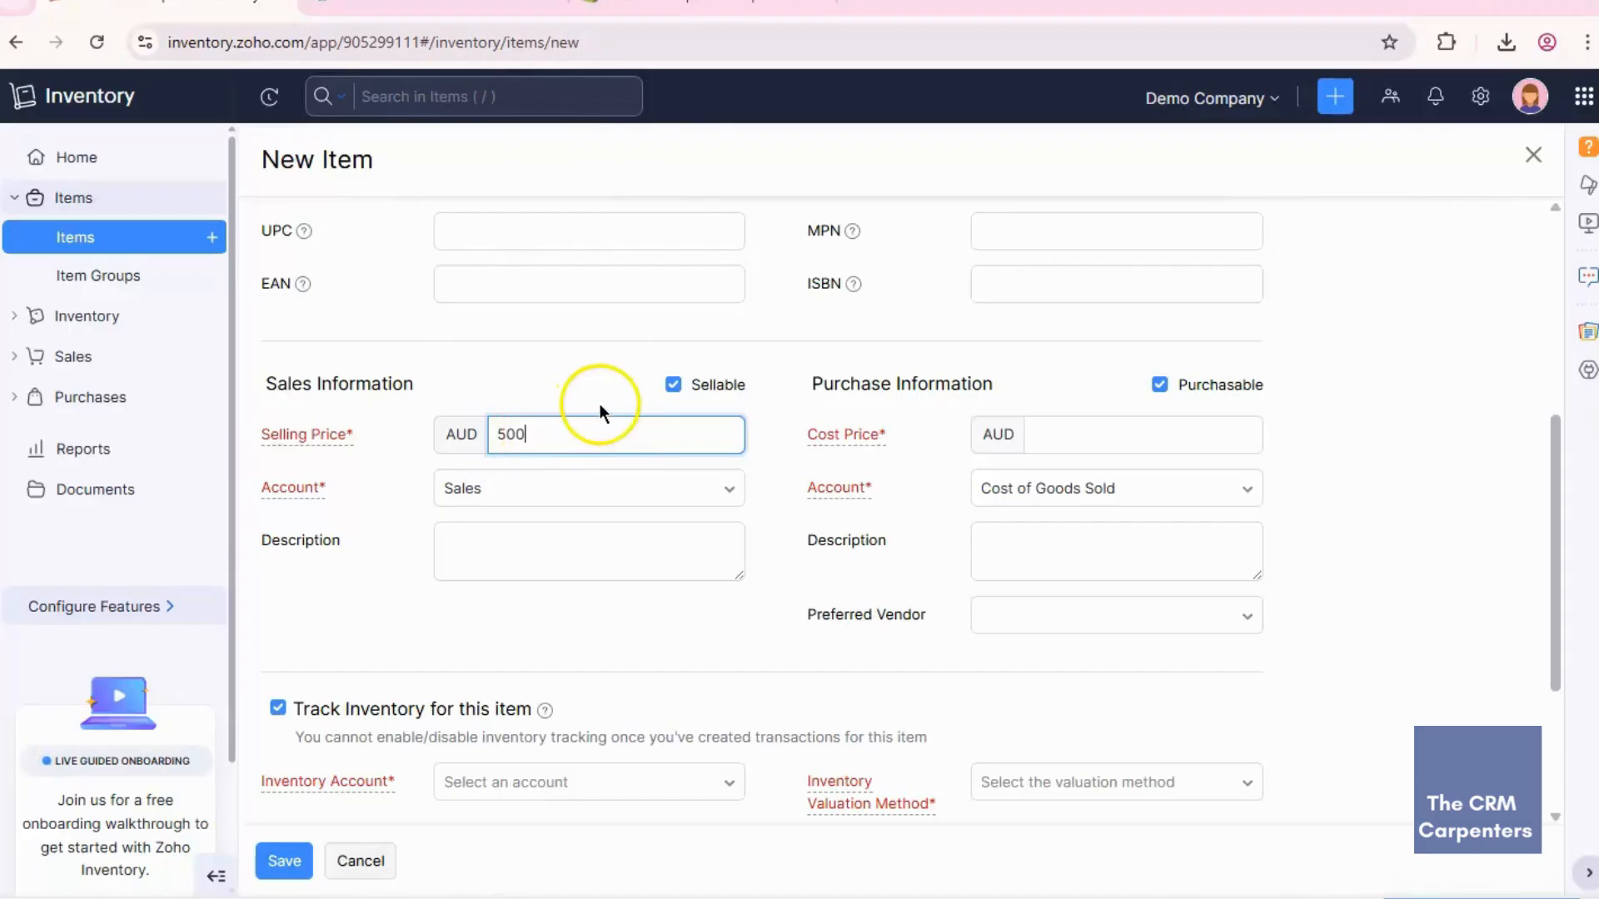
Step: Switch to Shopify and open the sample test 007 product that has an image to examine its Price field
{"action": "left_click", "coordinate": [697, 10]}
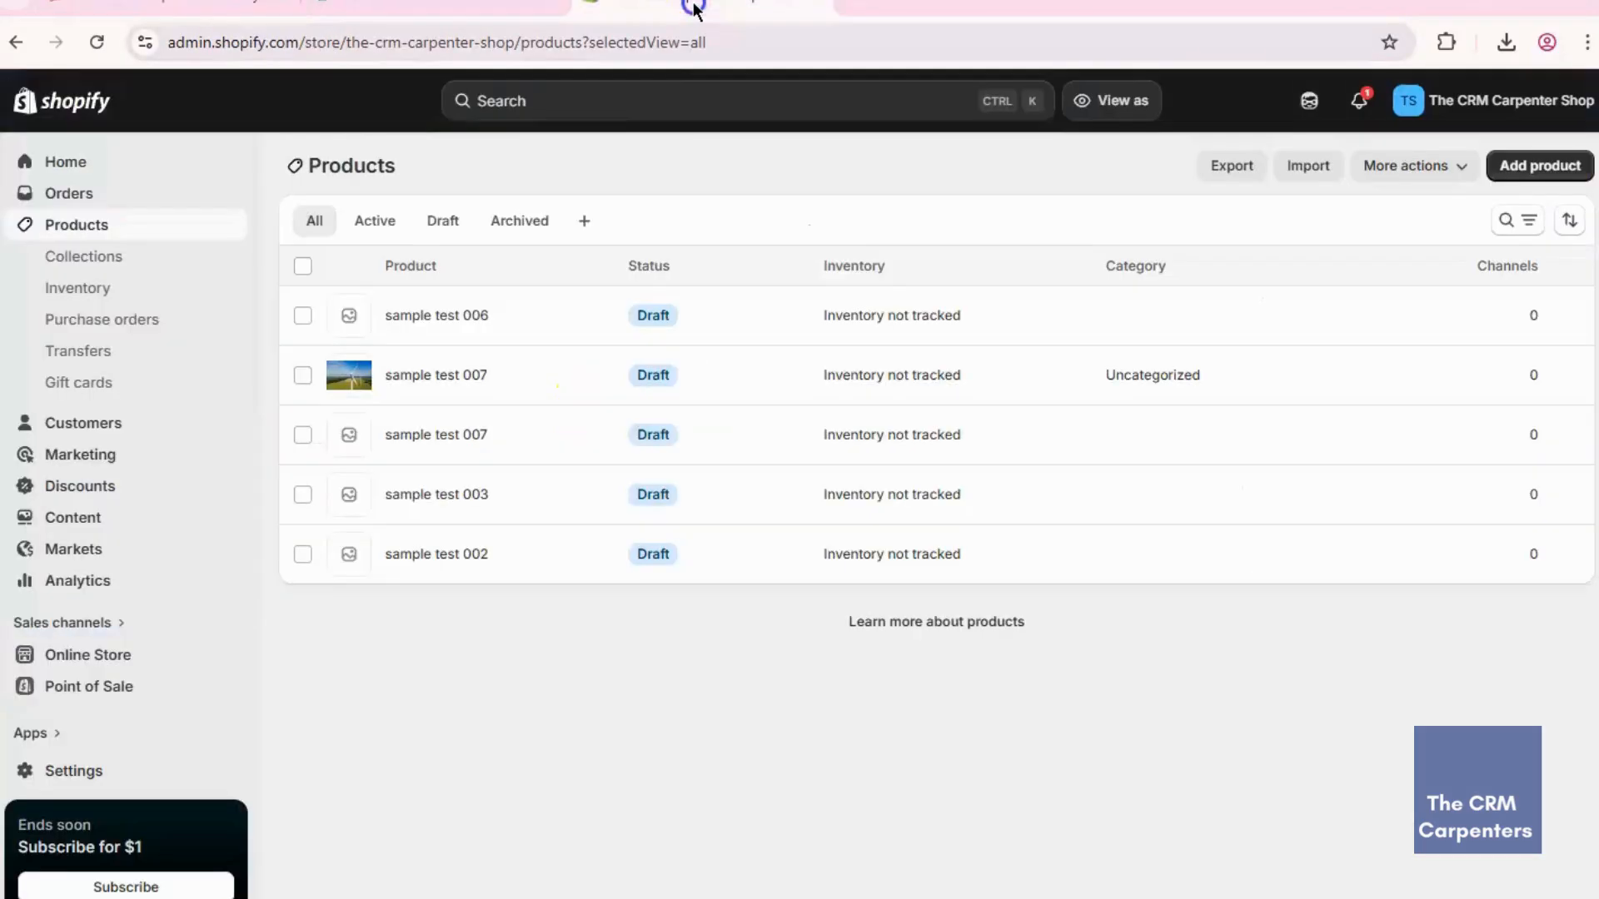
{"action": "left_click", "coordinate": [469, 375]}
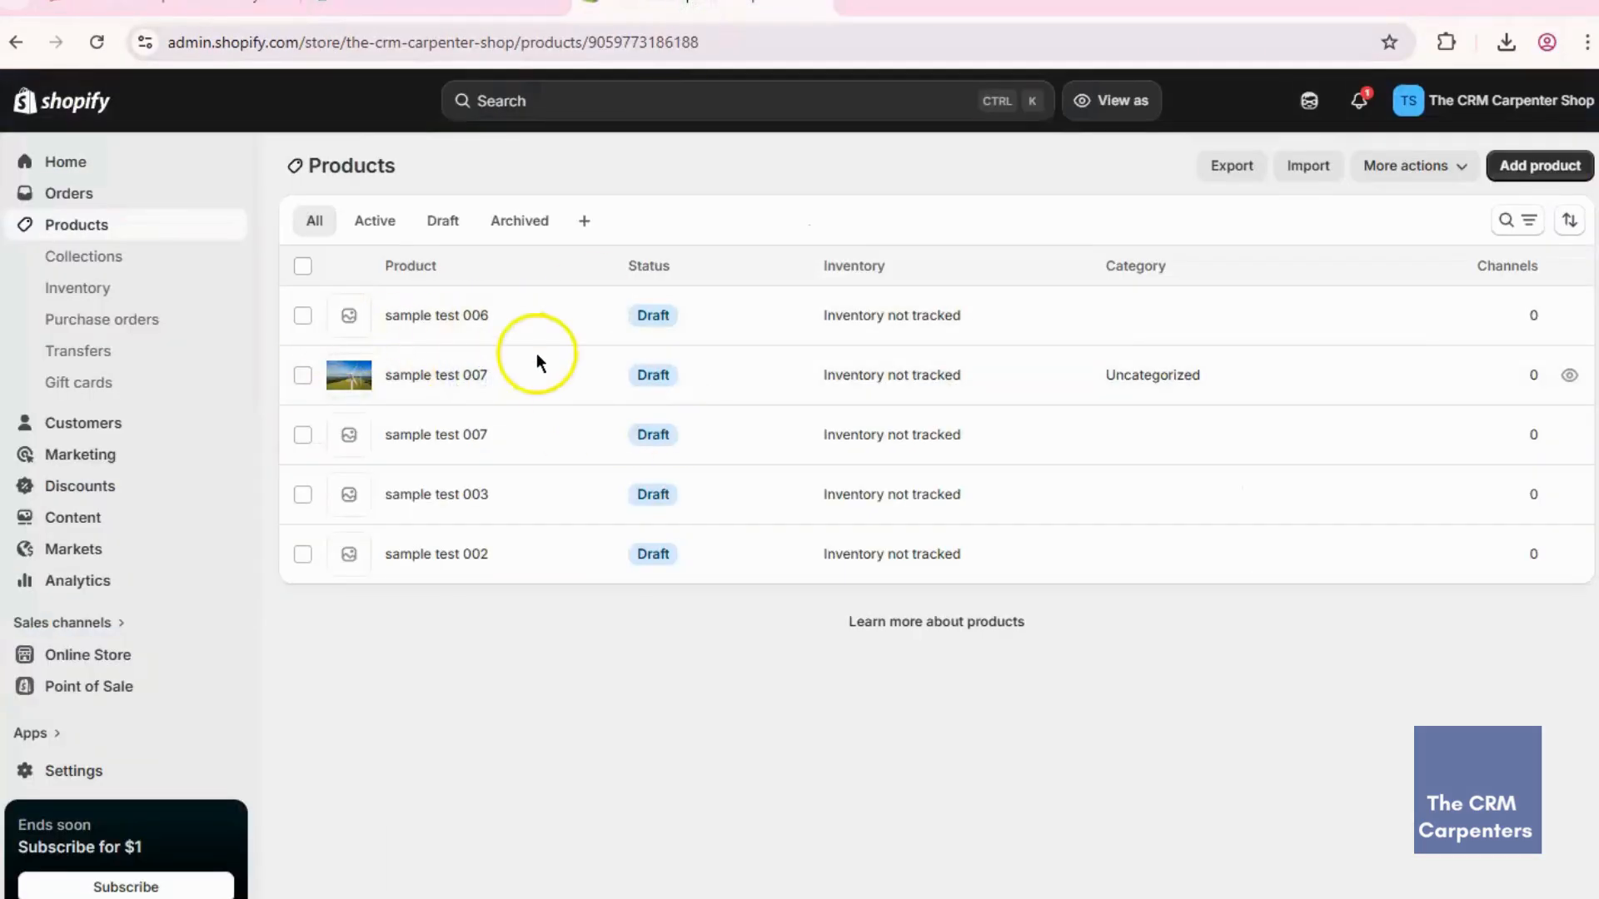
{"action": "scroll", "coordinate": [539, 374], "scroll_direction": "down", "scroll_amount": 4}
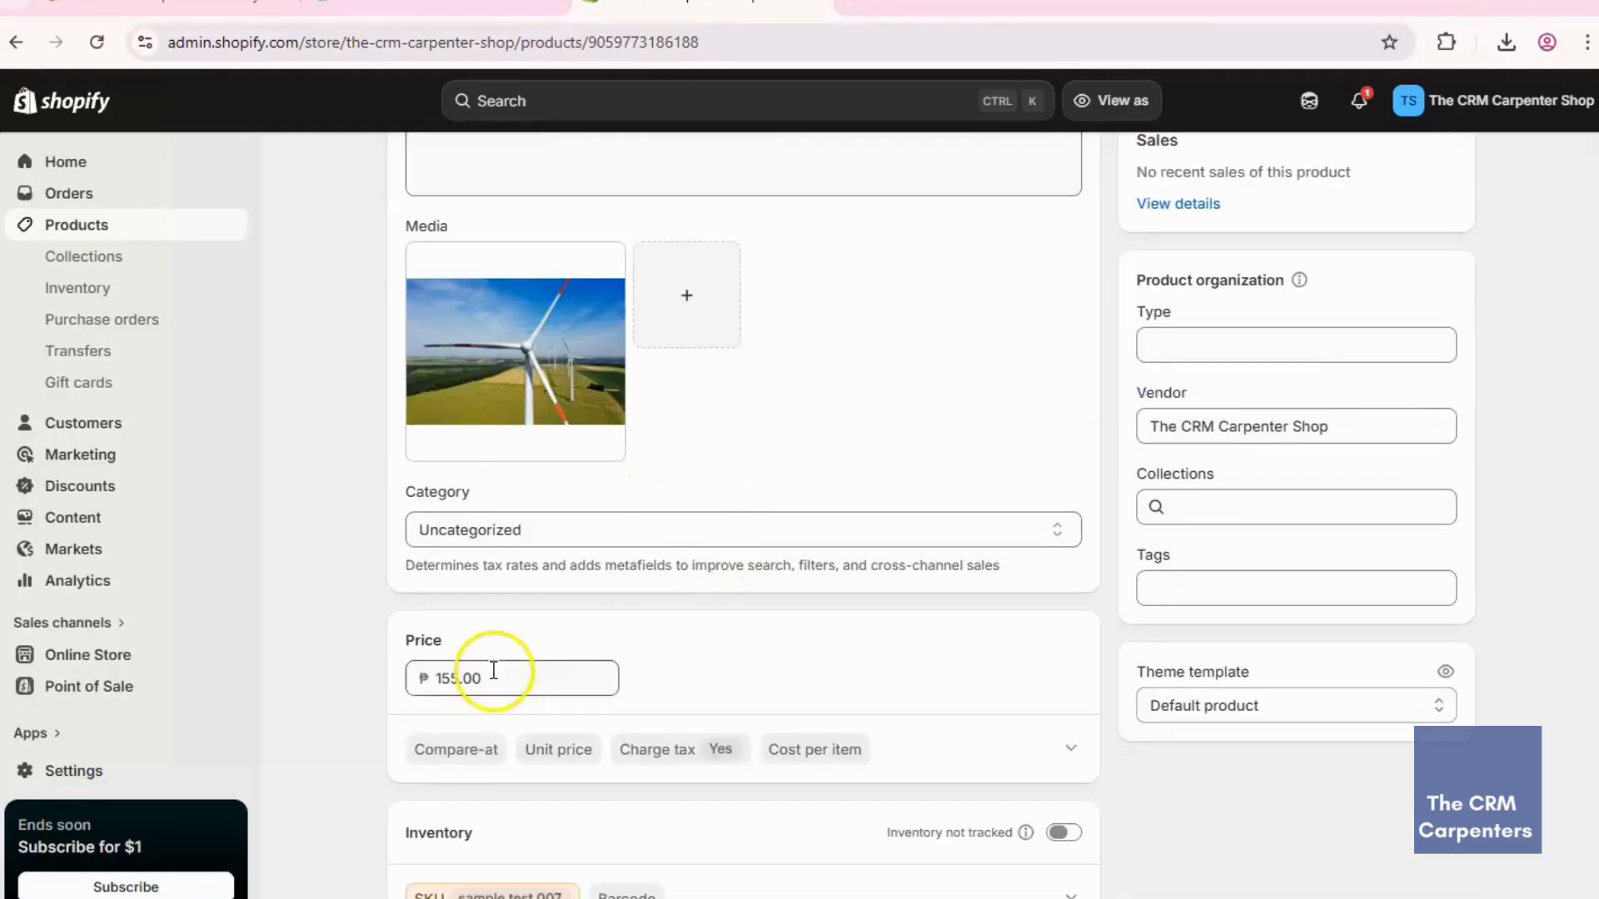
Step: Return to Zoho Flow and search the variables for "categ" to check the Product type mapping
{"action": "left_click", "coordinate": [385, 10]}
{"action": "scroll", "coordinate": [703, 564], "scroll_direction": "down", "scroll_amount": 1}
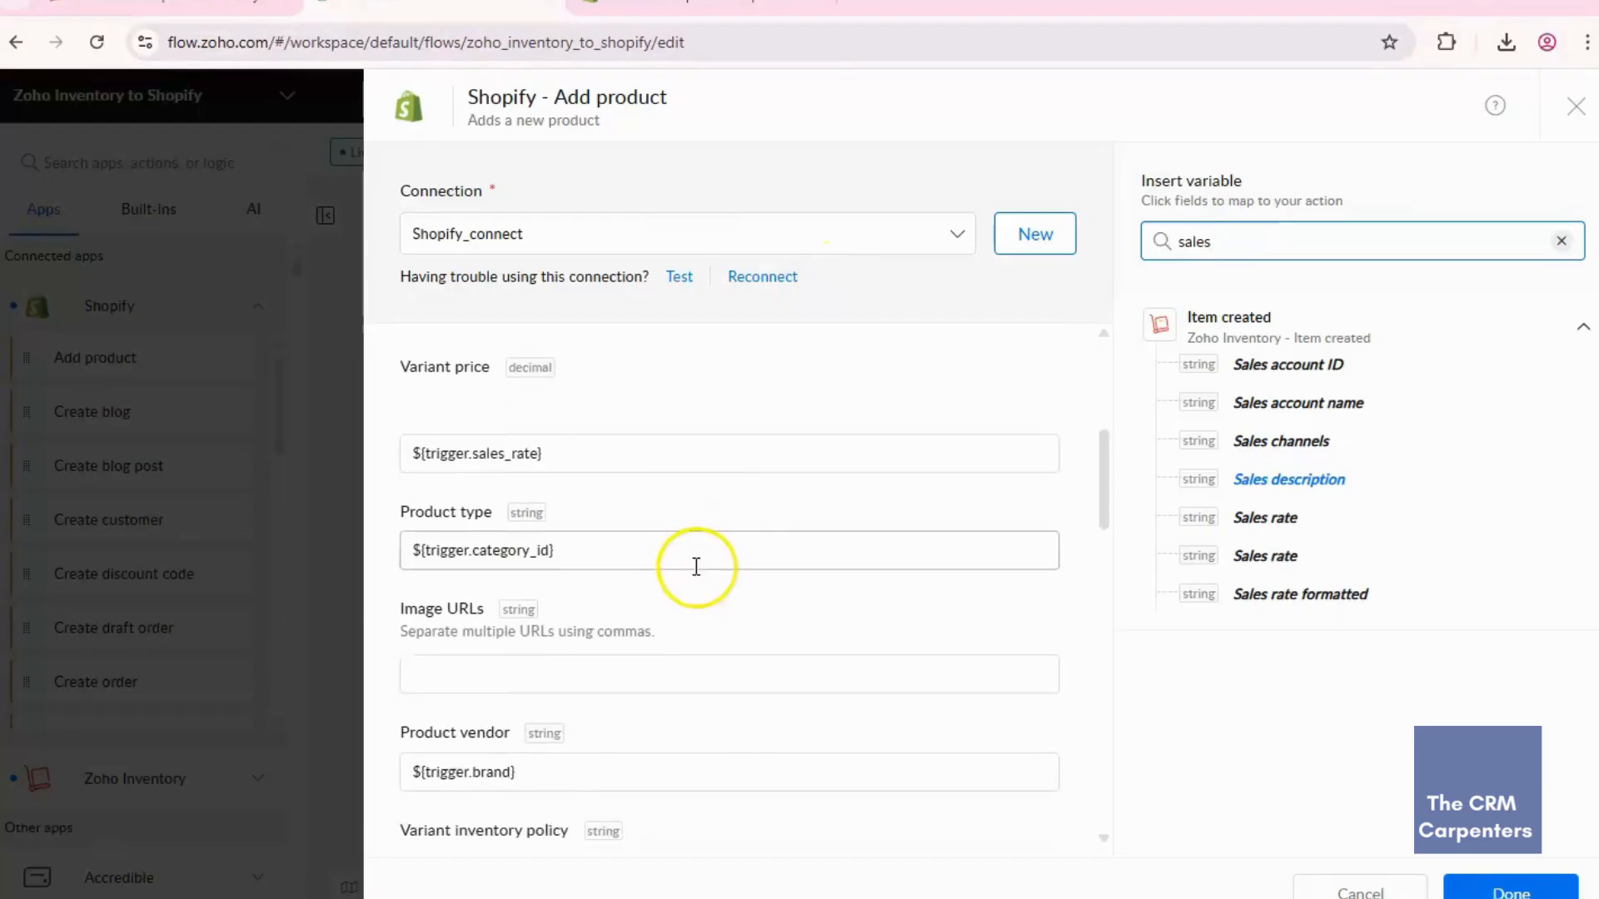
{"action": "left_click", "coordinate": [1183, 230]}
{"action": "double_click", "coordinate": [1183, 231]}
{"action": "type", "text": "categ"}
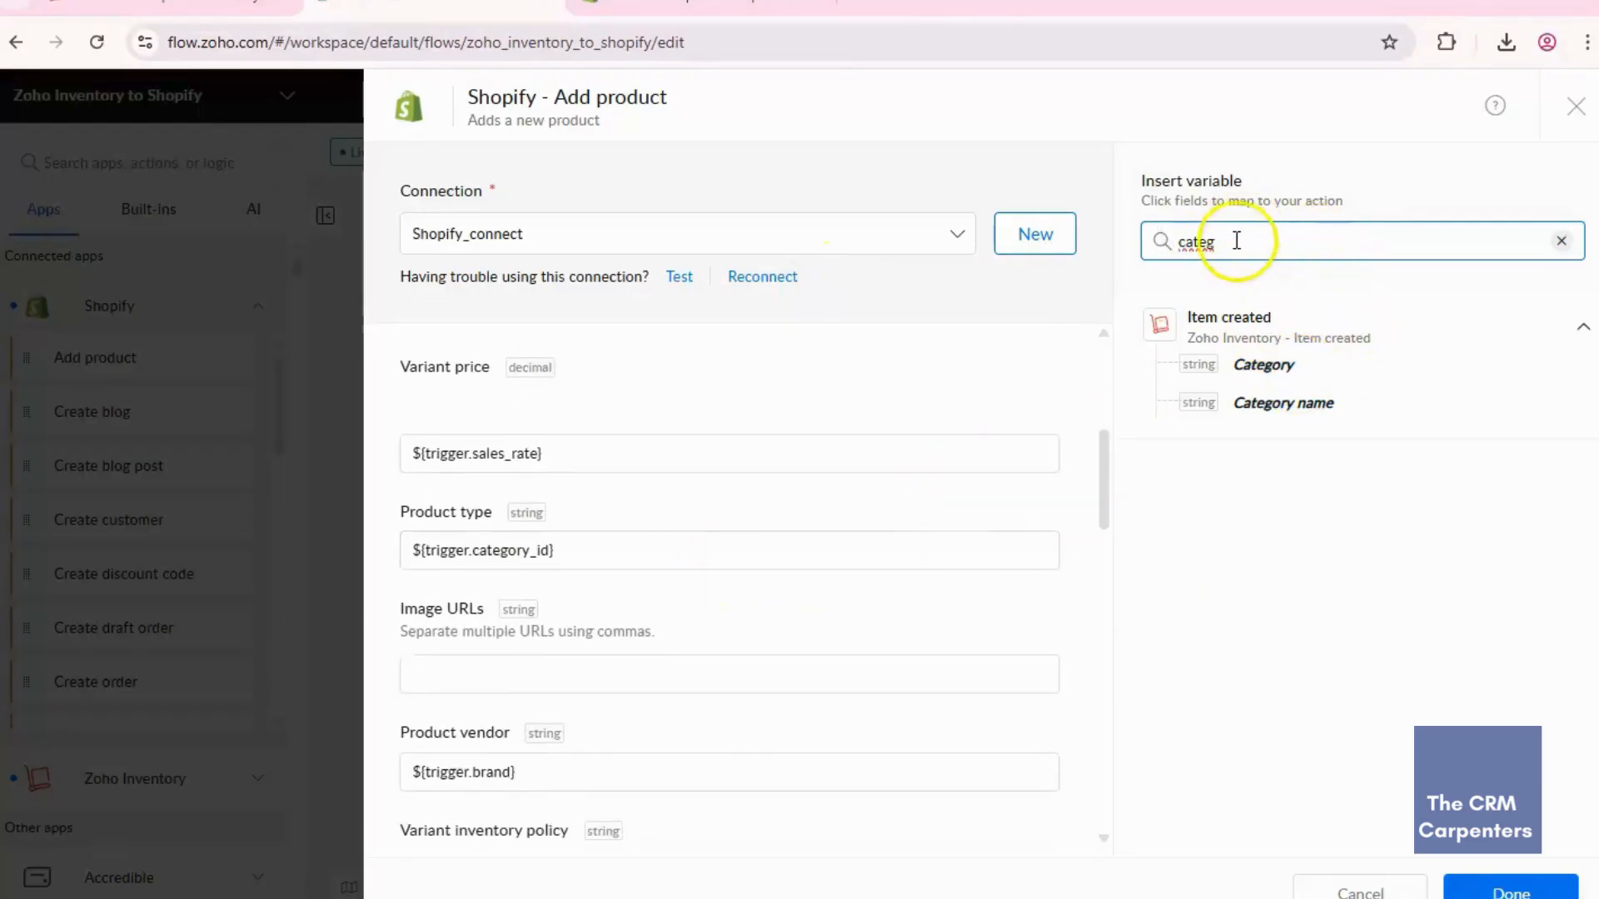
Step: Replace the variable search with "bra" to check the mapping of the Product vendor field
{"action": "double_click", "coordinate": [1176, 243]}
{"action": "key", "text": "BackSpace"}
{"action": "scroll", "coordinate": [824, 522], "scroll_direction": "down", "scroll_amount": 3}
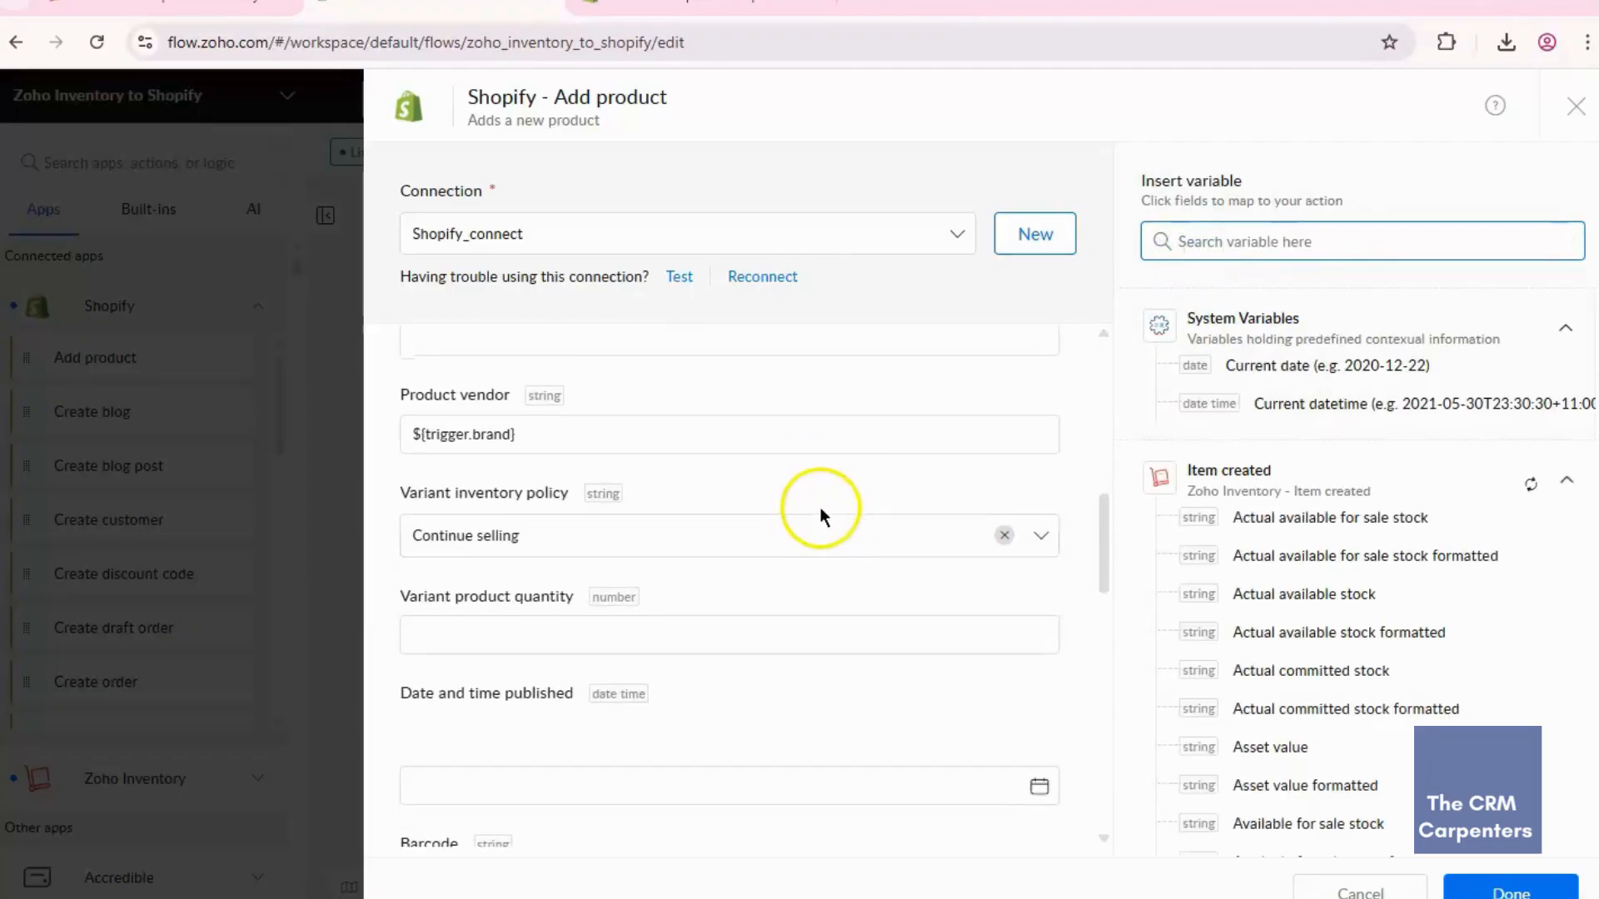
{"action": "left_click", "coordinate": [1309, 243]}
{"action": "type", "text": "bra"}
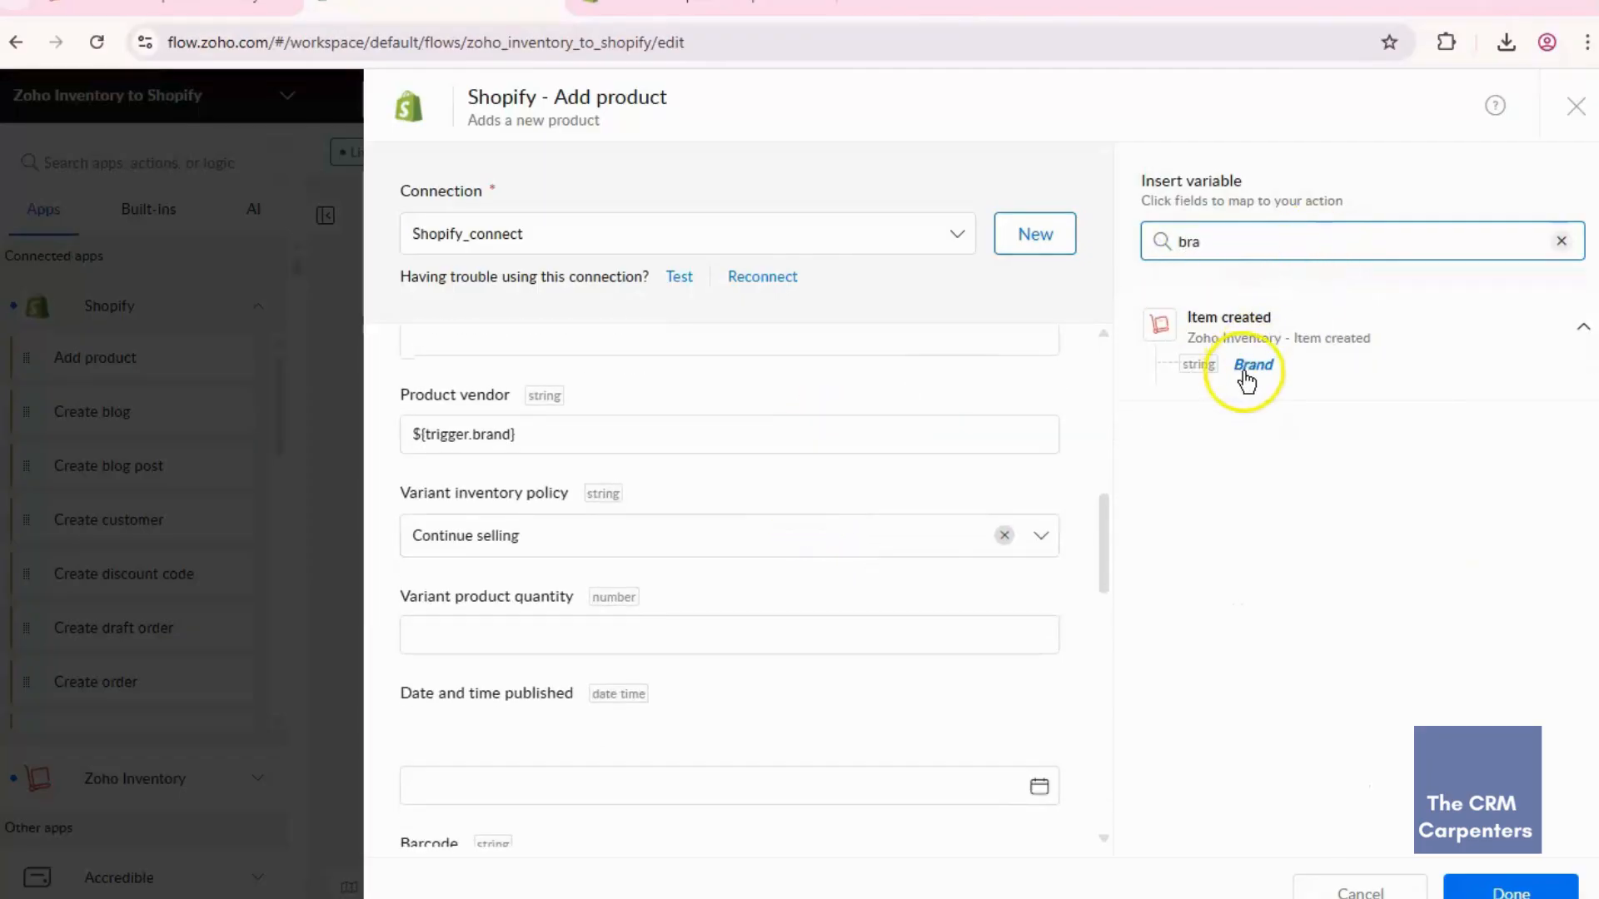
Step: Switch to the new item form in Zoho Inventory and open the Brand choices
{"action": "left_click", "coordinate": [166, 7]}
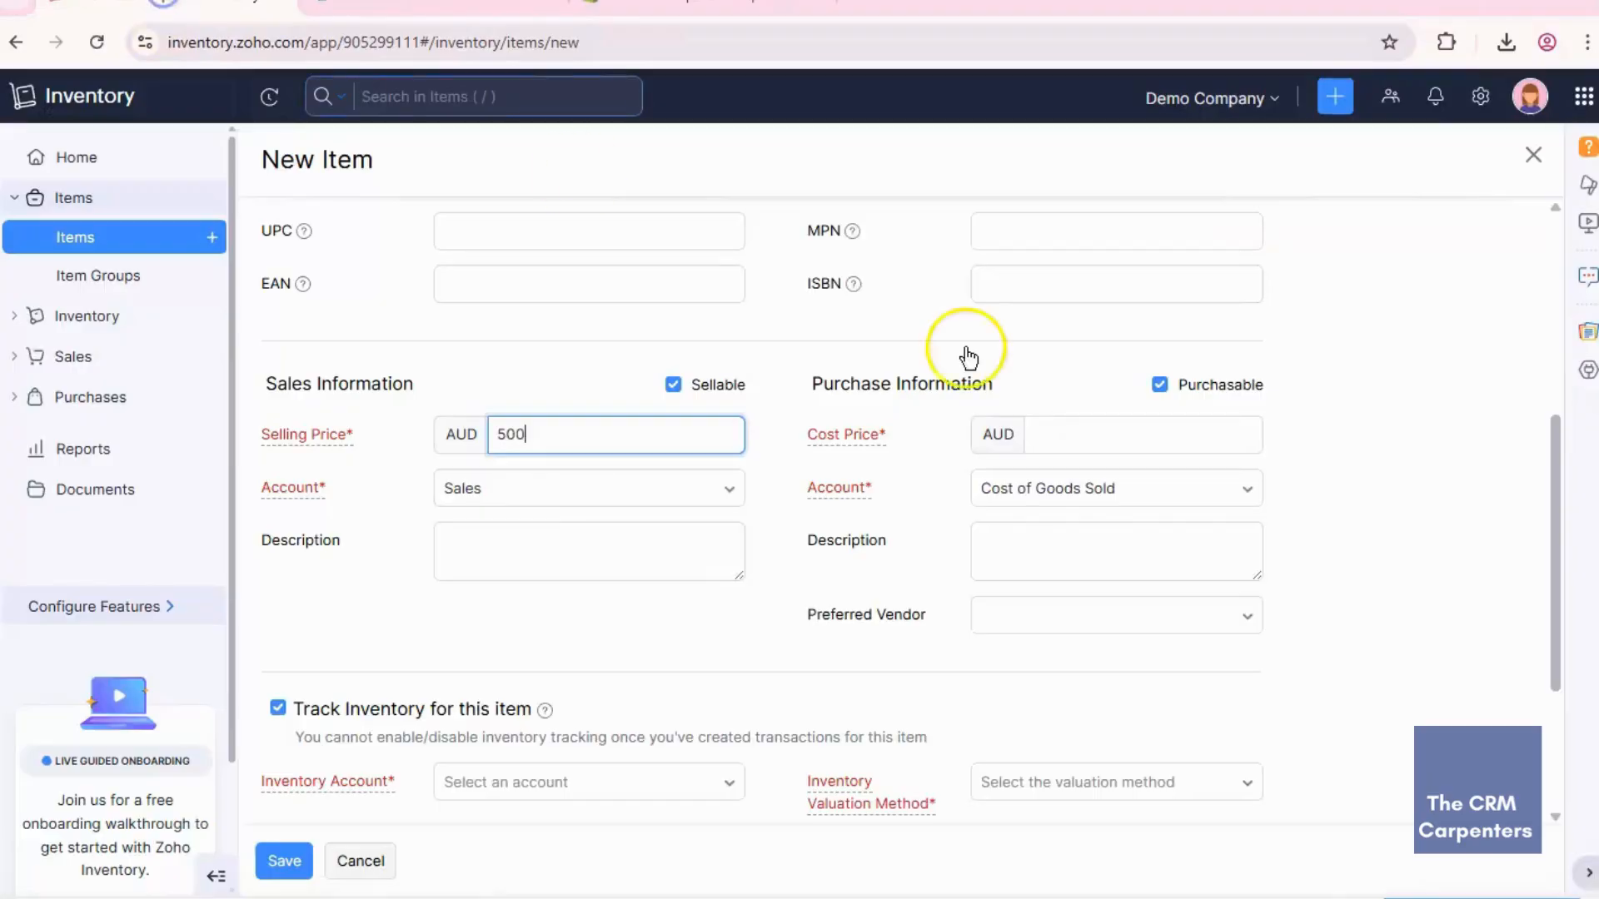
{"action": "scroll", "coordinate": [1116, 397], "scroll_direction": "up", "scroll_amount": 5}
{"action": "scroll", "coordinate": [1118, 403], "scroll_direction": "up", "scroll_amount": 3}
{"action": "scroll", "coordinate": [1118, 429], "scroll_direction": "down", "scroll_amount": 3}
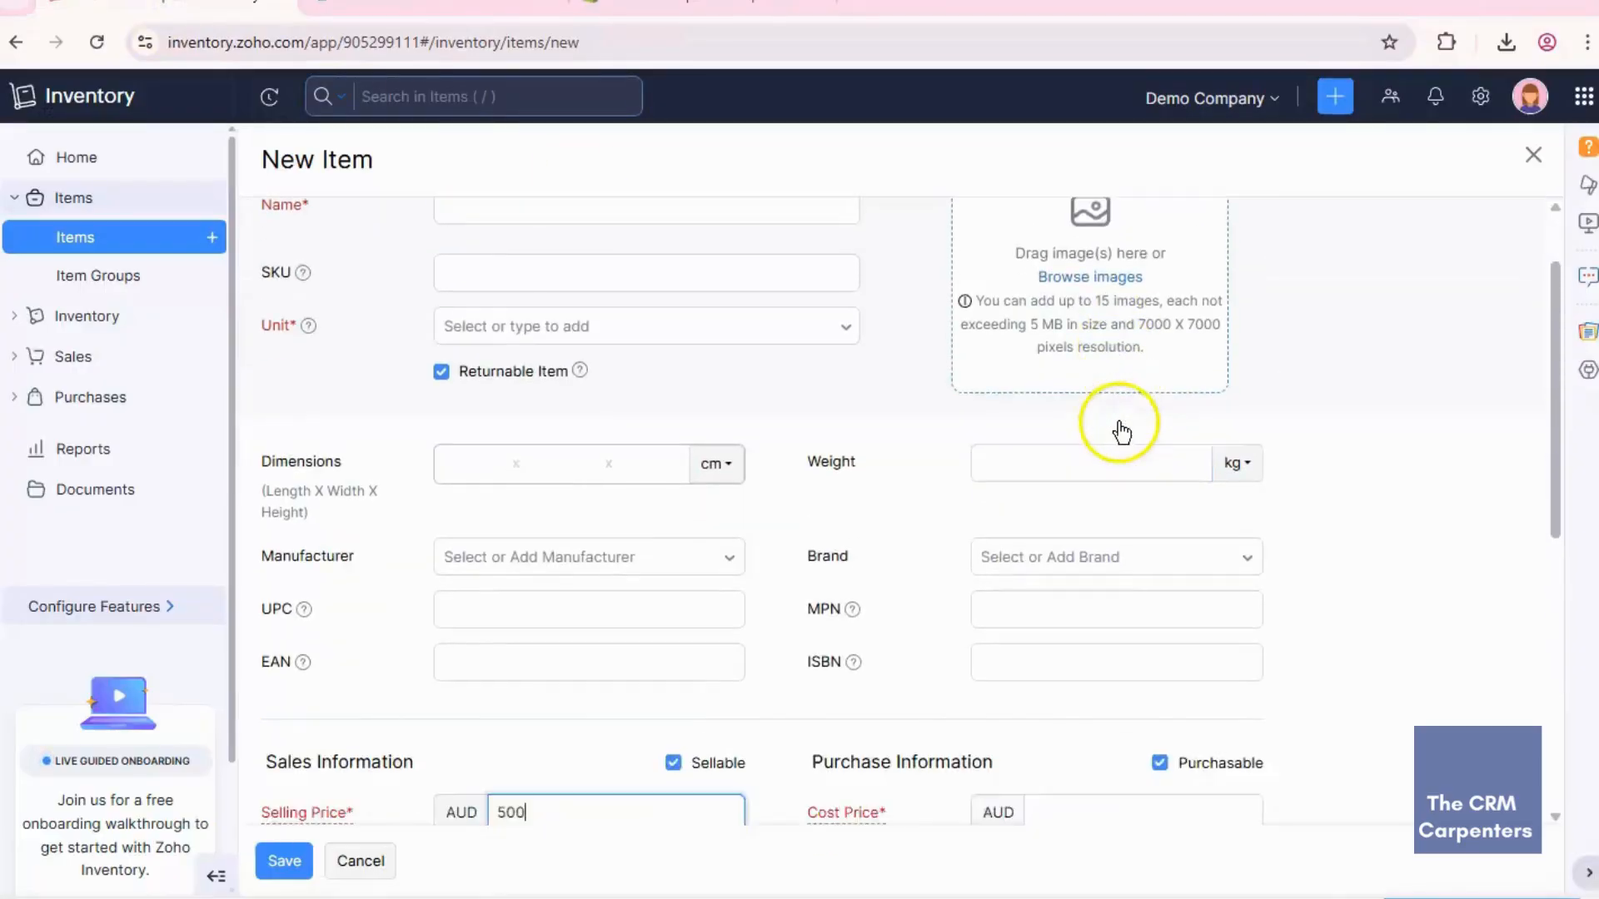
{"action": "left_click", "coordinate": [1096, 408]}
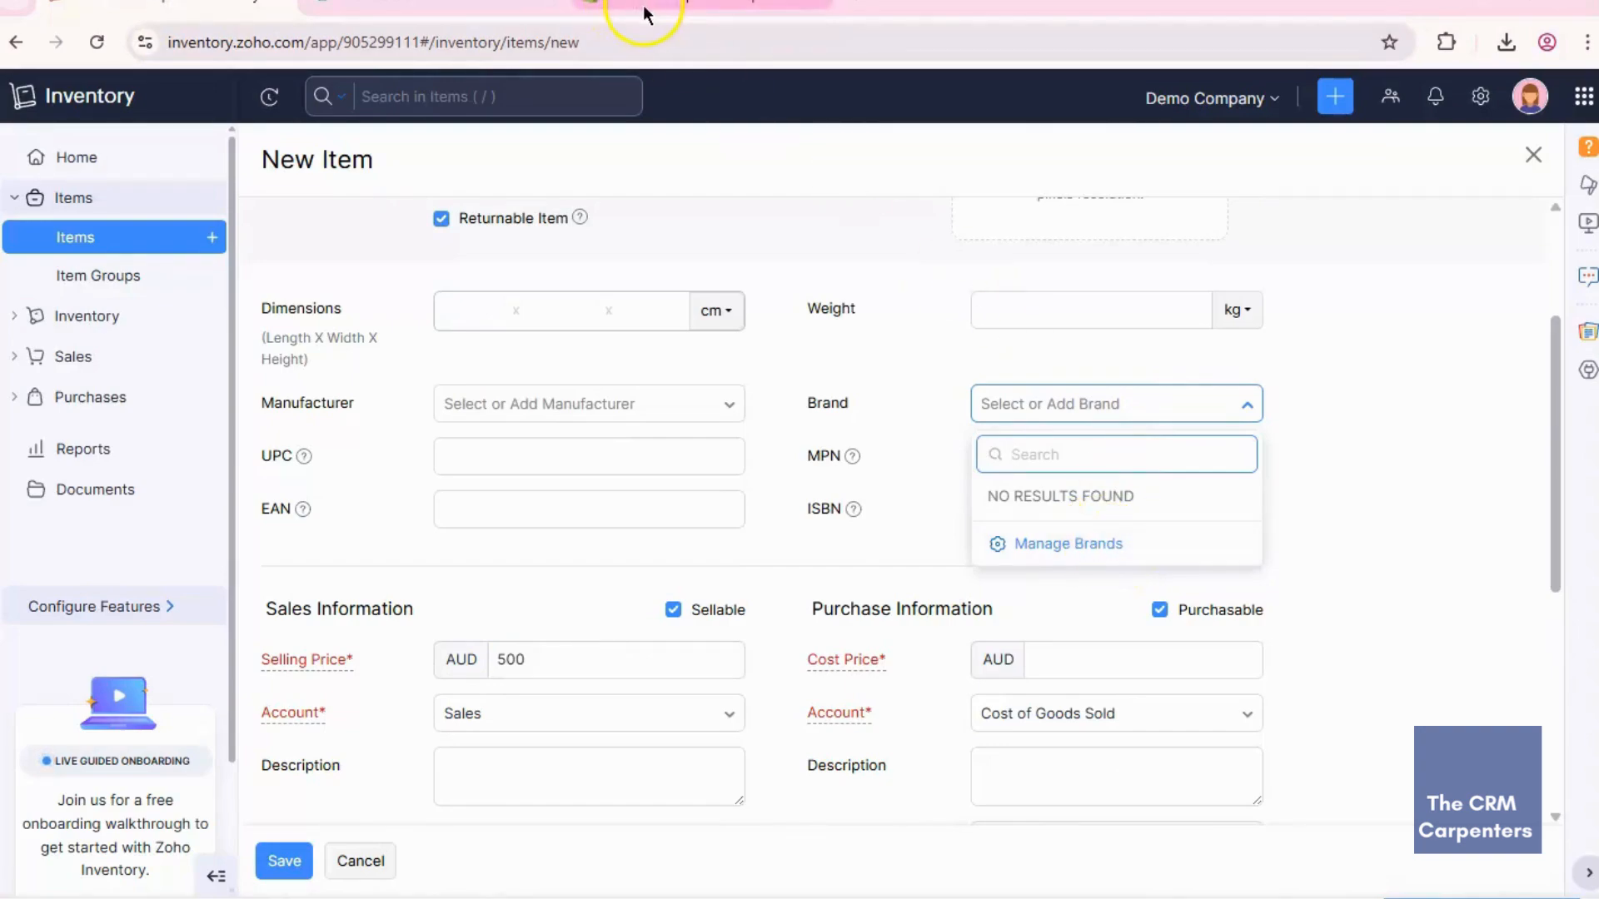
Step: Return to Zoho Flow, clear the variable search and examine the available Variant inventory policy options
{"action": "left_click", "coordinate": [480, 7]}
{"action": "scroll", "coordinate": [916, 491], "scroll_direction": "down", "scroll_amount": 2}
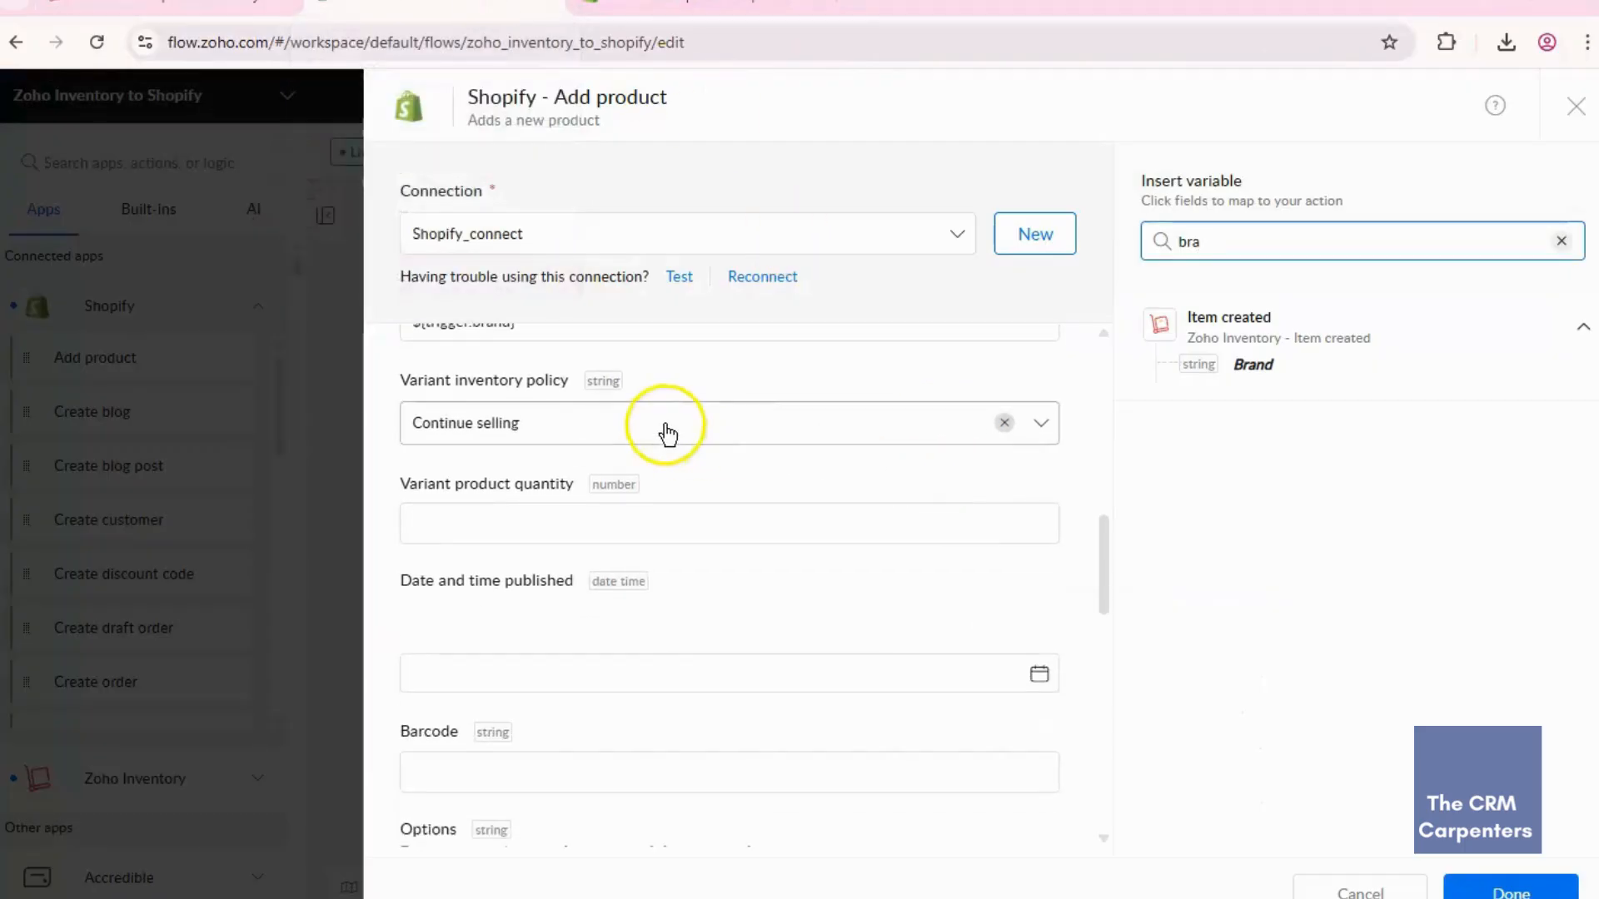
{"action": "left_click", "coordinate": [1171, 240]}
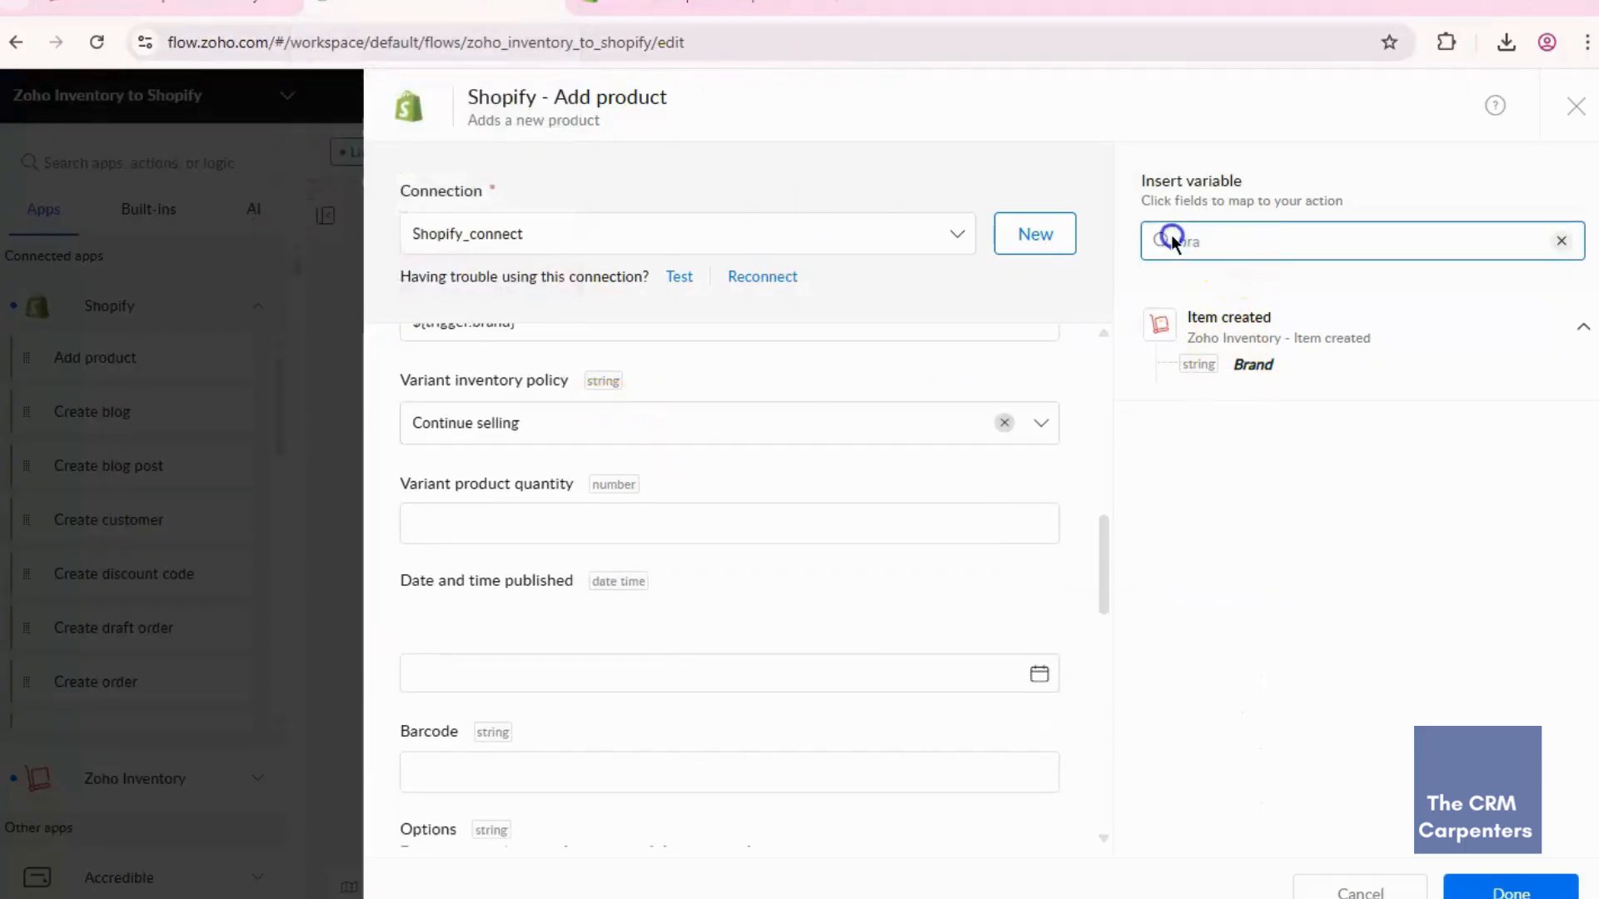
{"action": "key", "text": "BackSpace"}
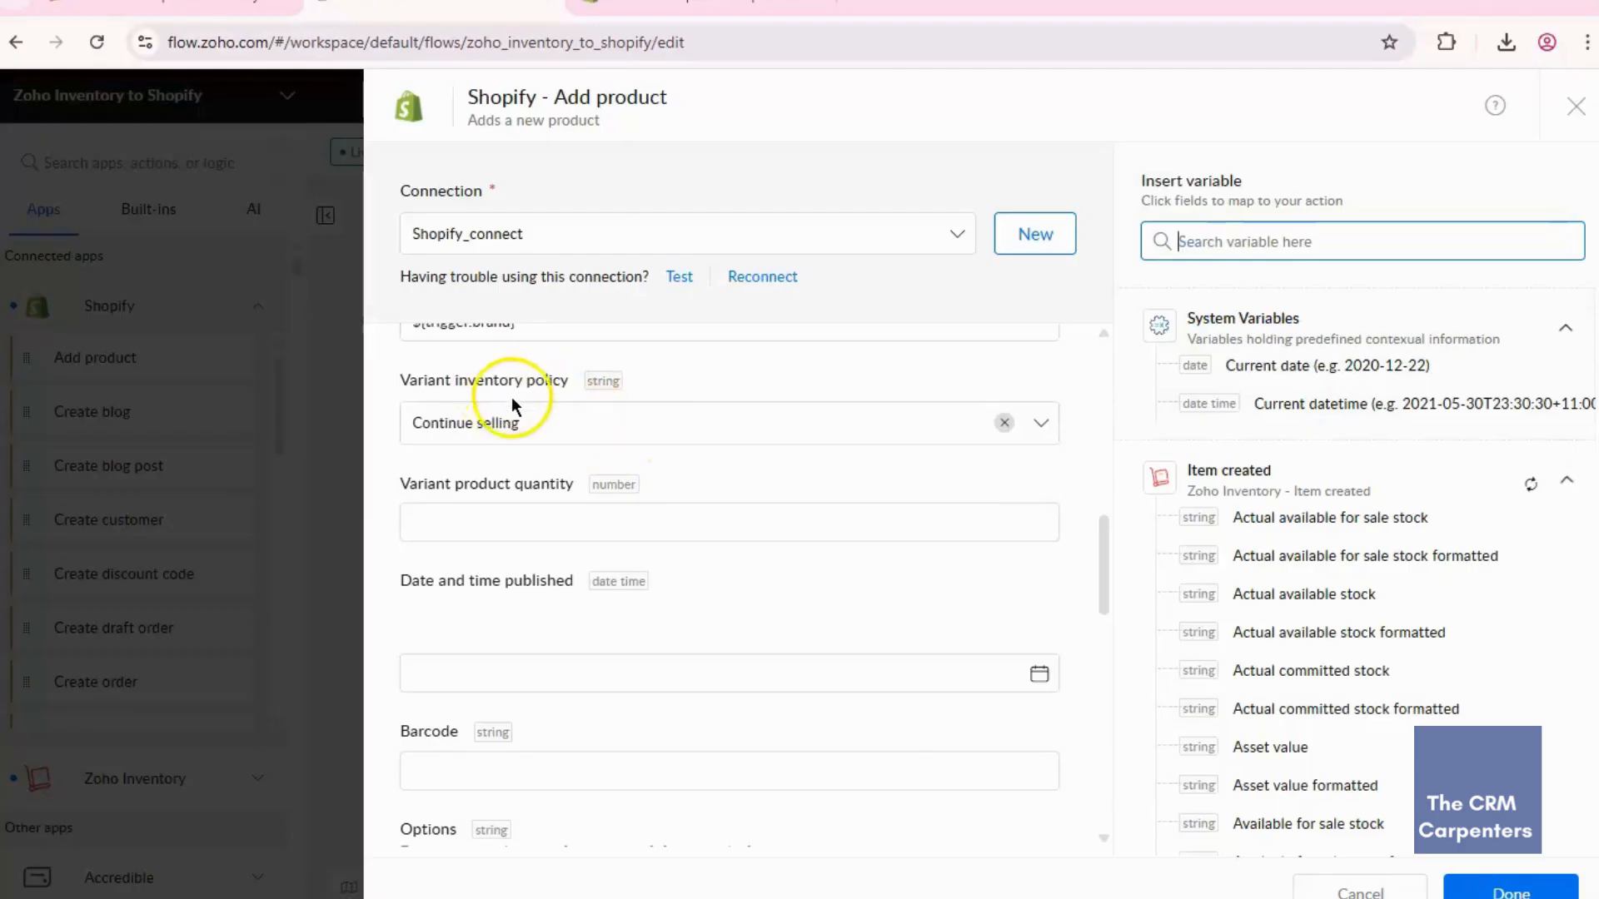
{"action": "left_click", "coordinate": [600, 422]}
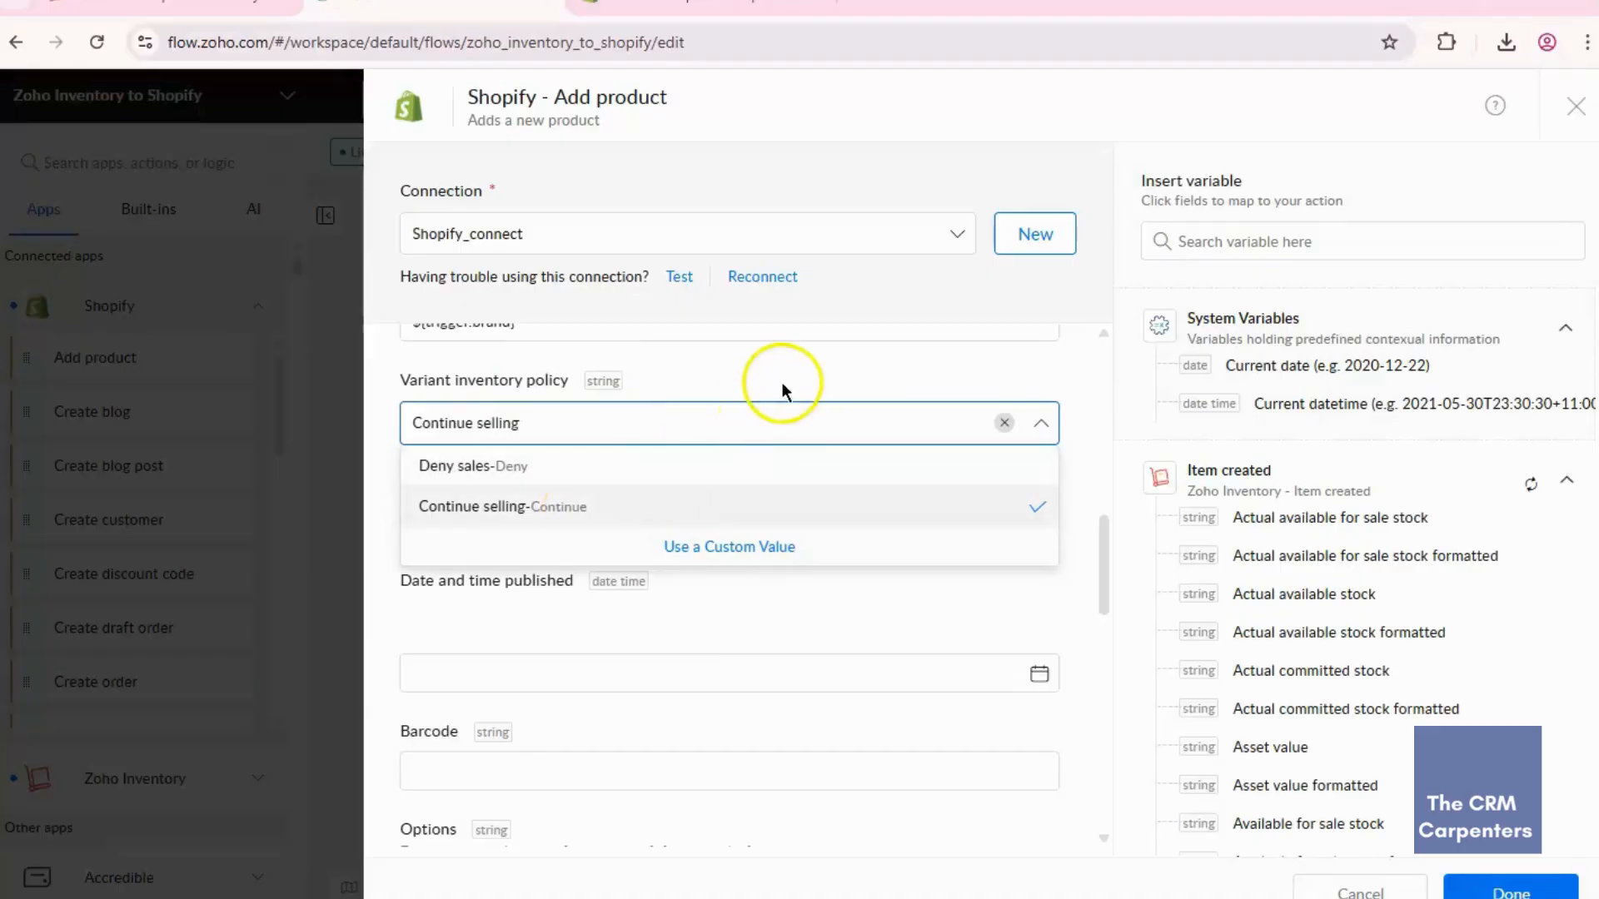
{"action": "left_click", "coordinate": [1118, 380]}
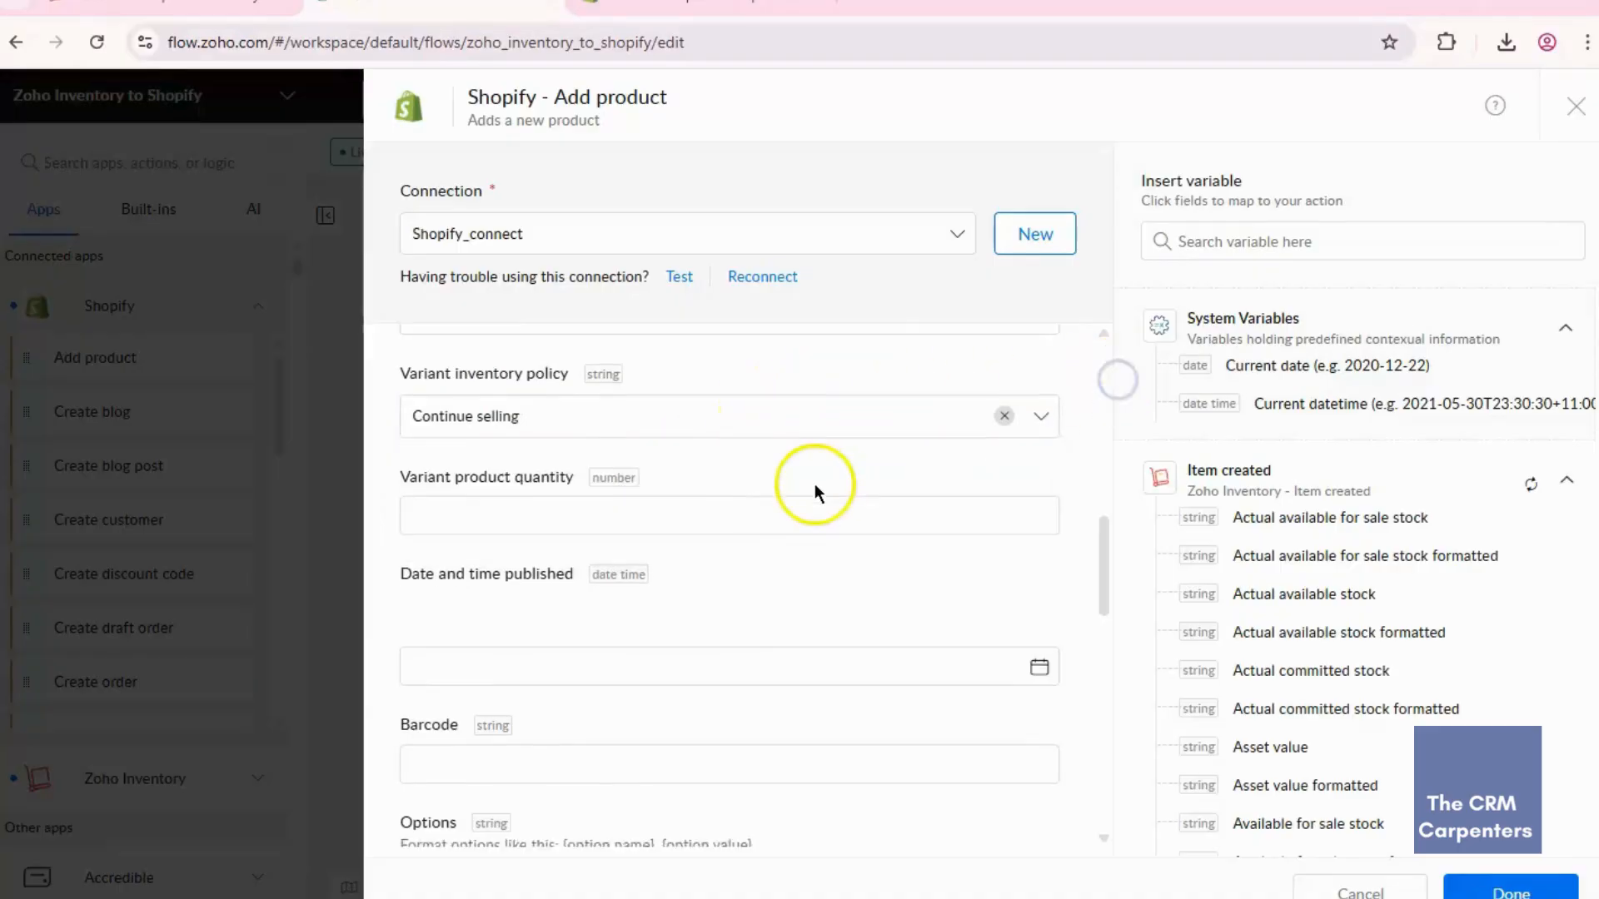
Step: Search the variables for "sku" to check the mapping of the Variant SKU field
{"action": "scroll", "coordinate": [815, 487], "scroll_direction": "down", "scroll_amount": 10}
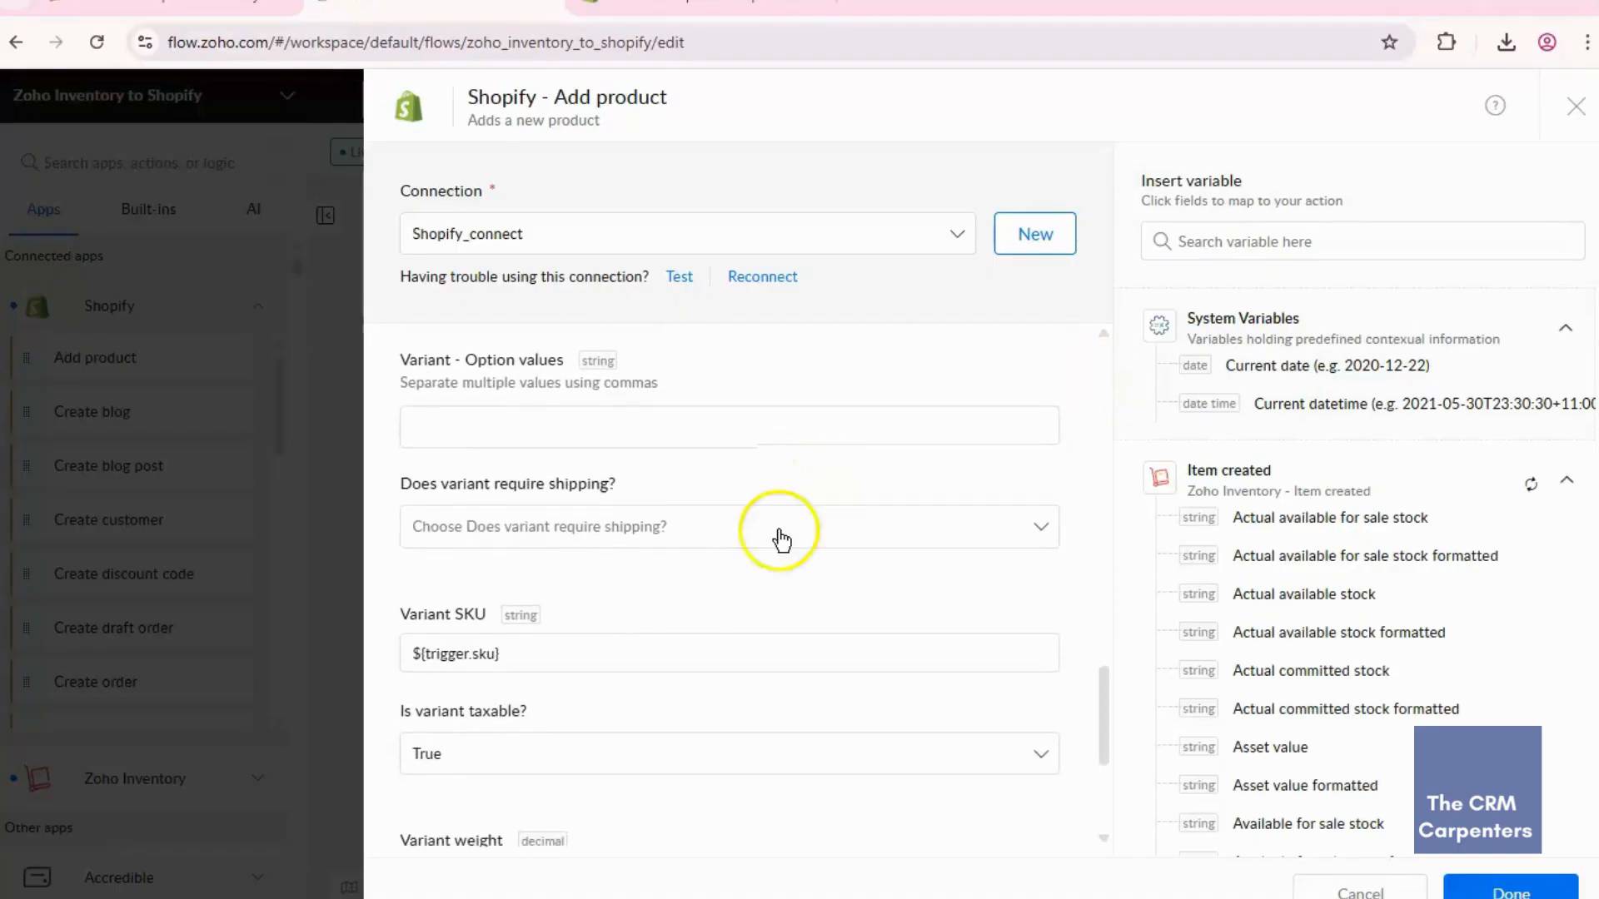
{"action": "left_click", "coordinate": [651, 654]}
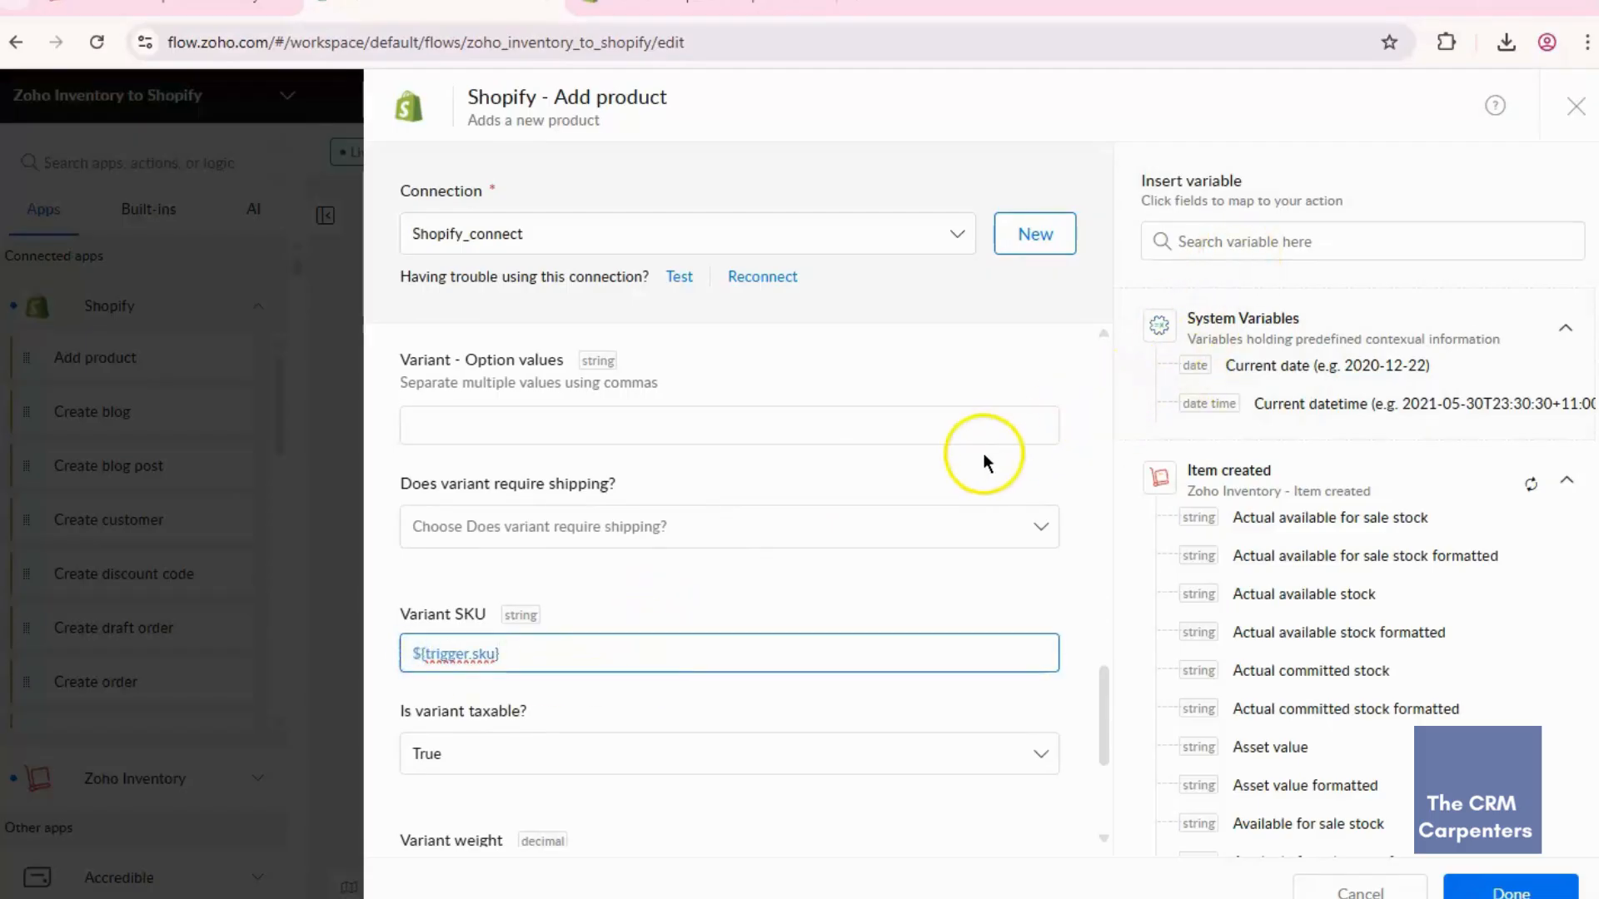
{"action": "scroll", "coordinate": [983, 455], "scroll_direction": "down", "scroll_amount": 2}
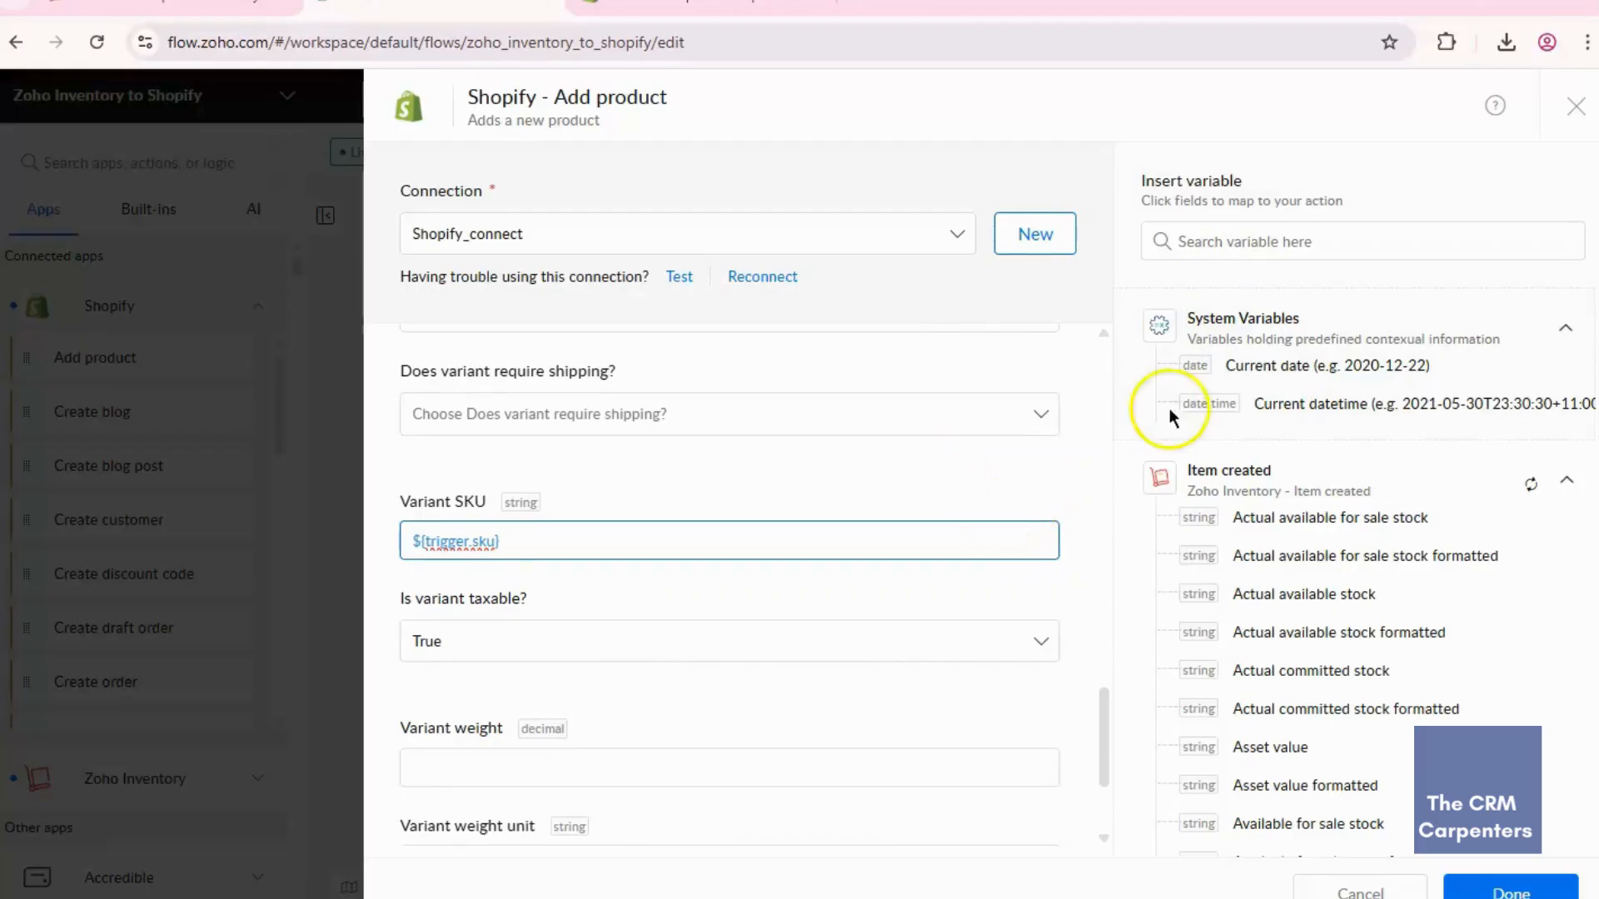
{"action": "left_click", "coordinate": [1275, 234]}
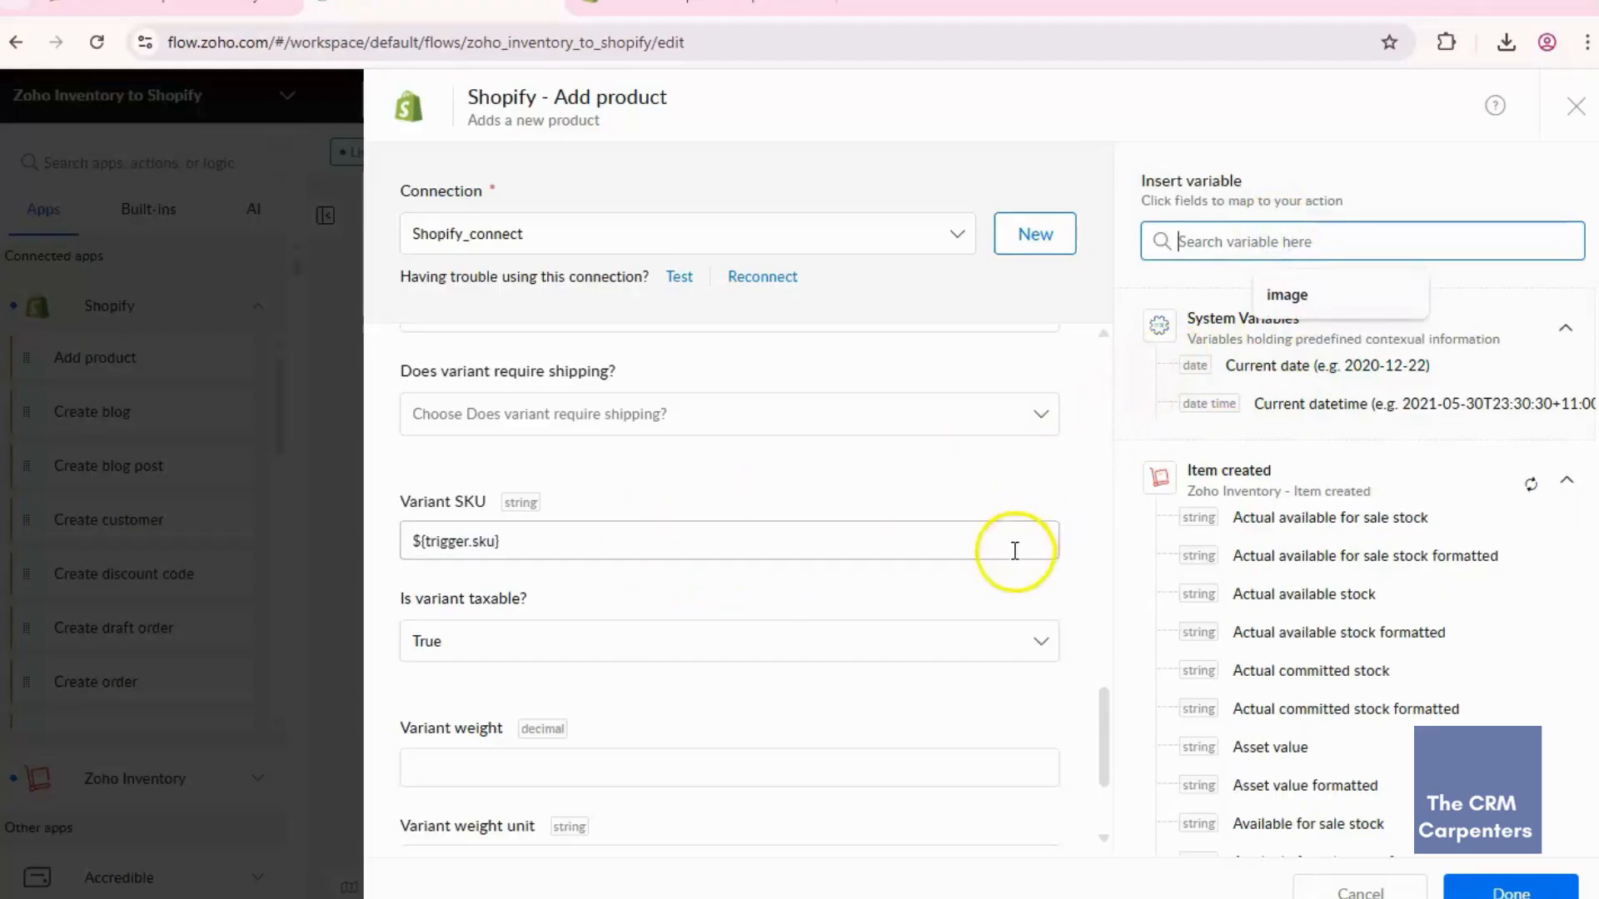
{"action": "left_click", "coordinate": [1233, 241]}
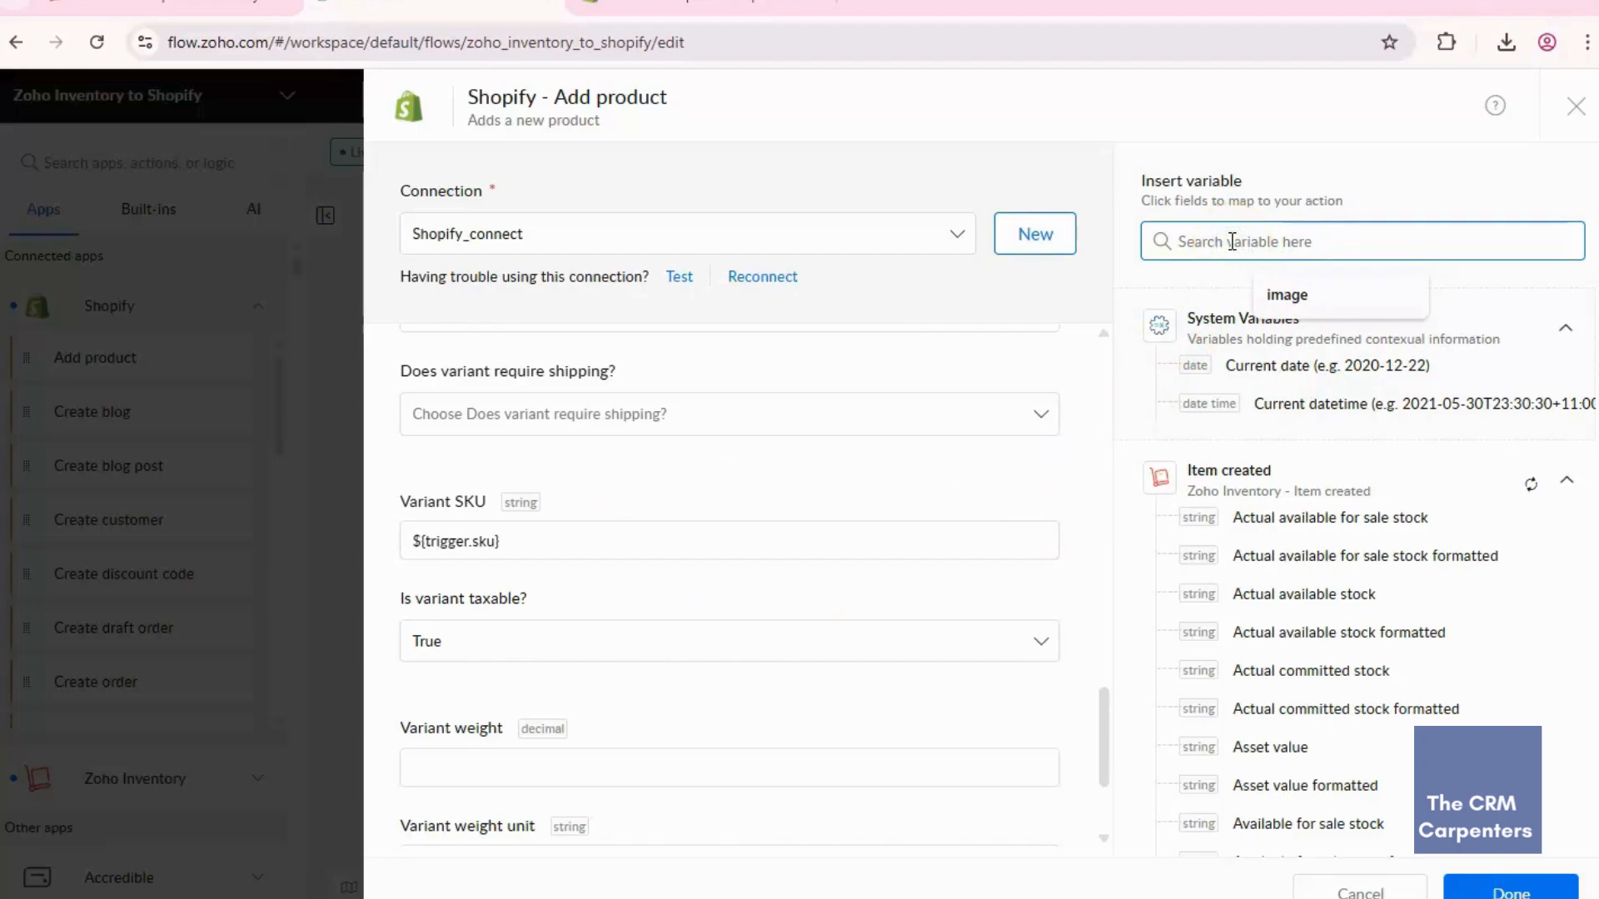
{"action": "type", "text": "sku"}
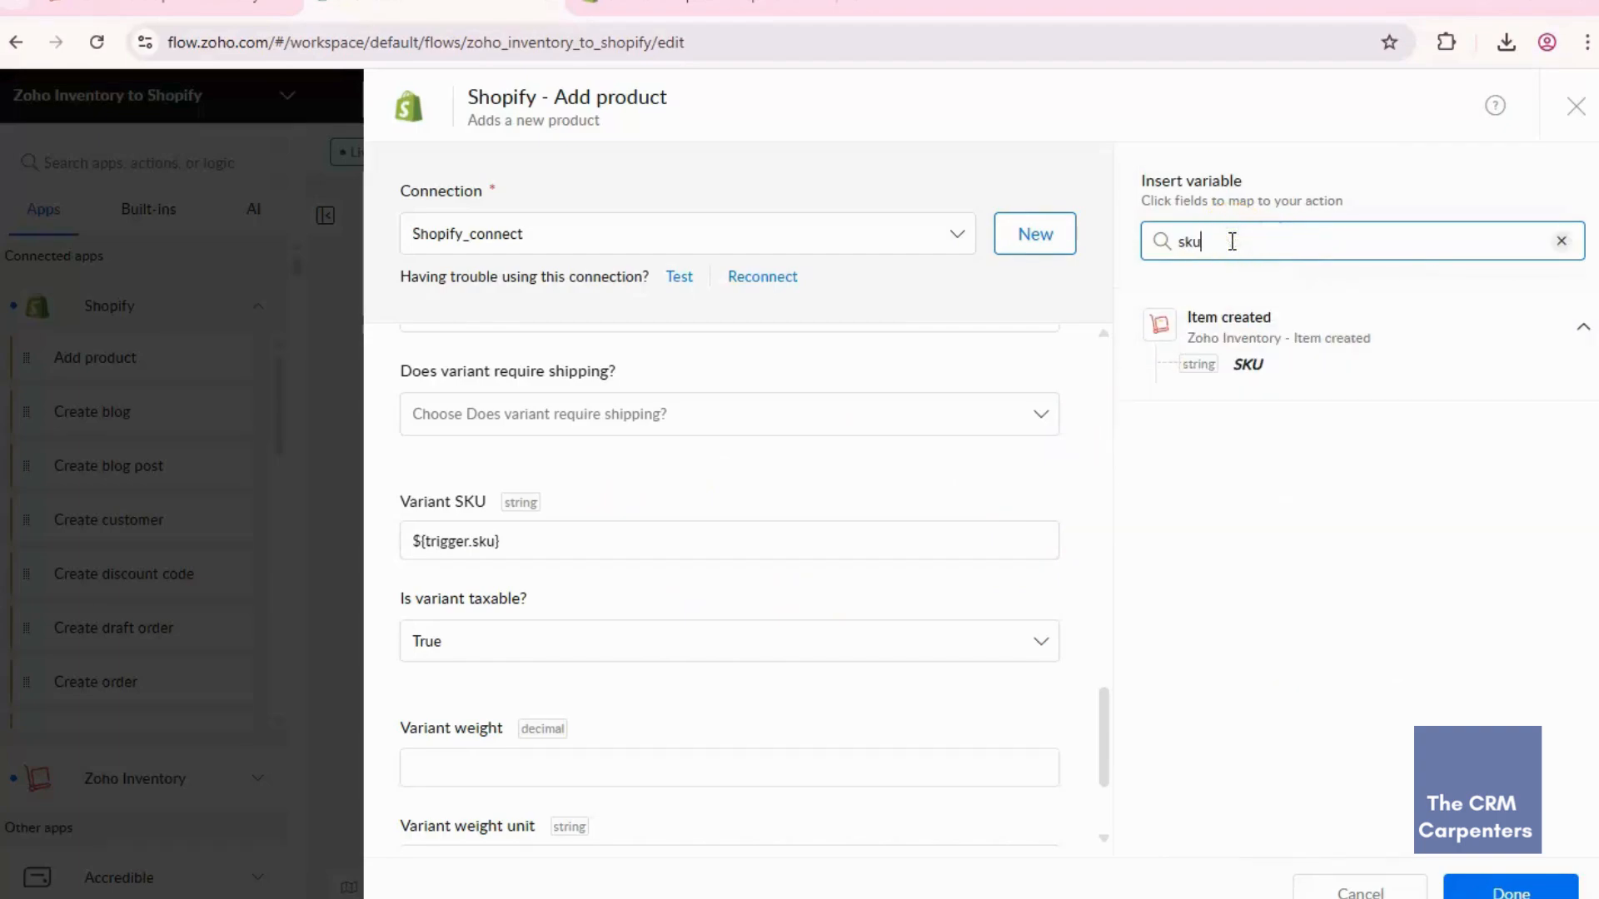
Step: Switch to the new item form in Zoho Inventory and locate the SKU field that feeds the Variant SKU mapping
{"action": "left_click", "coordinate": [153, 18]}
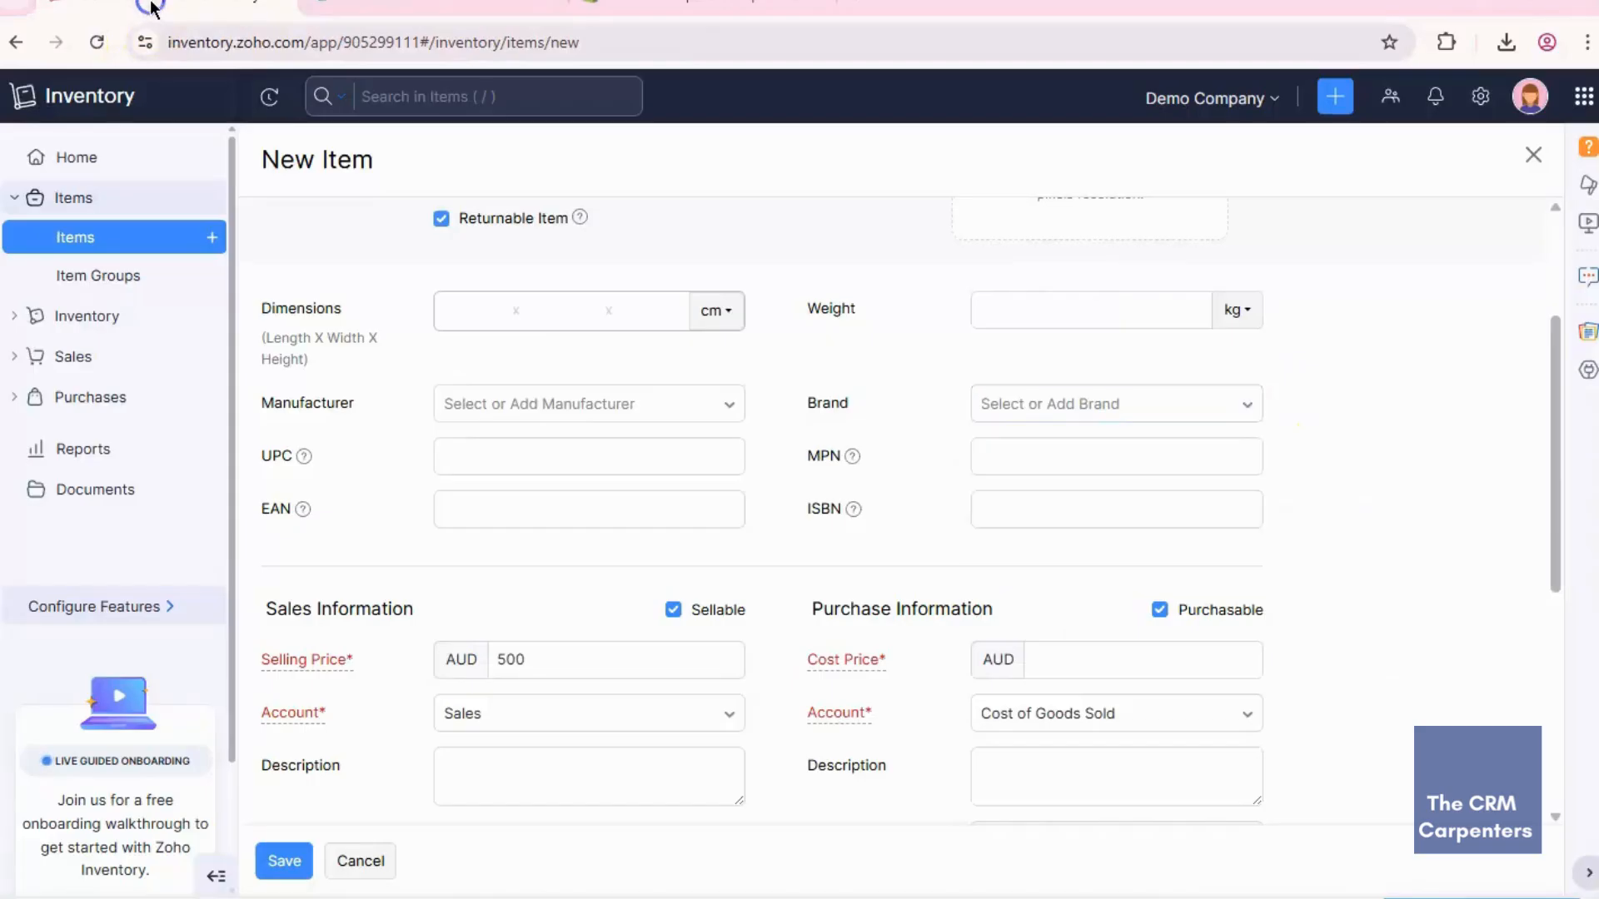
{"action": "scroll", "coordinate": [418, 423], "scroll_direction": "up", "scroll_amount": 3}
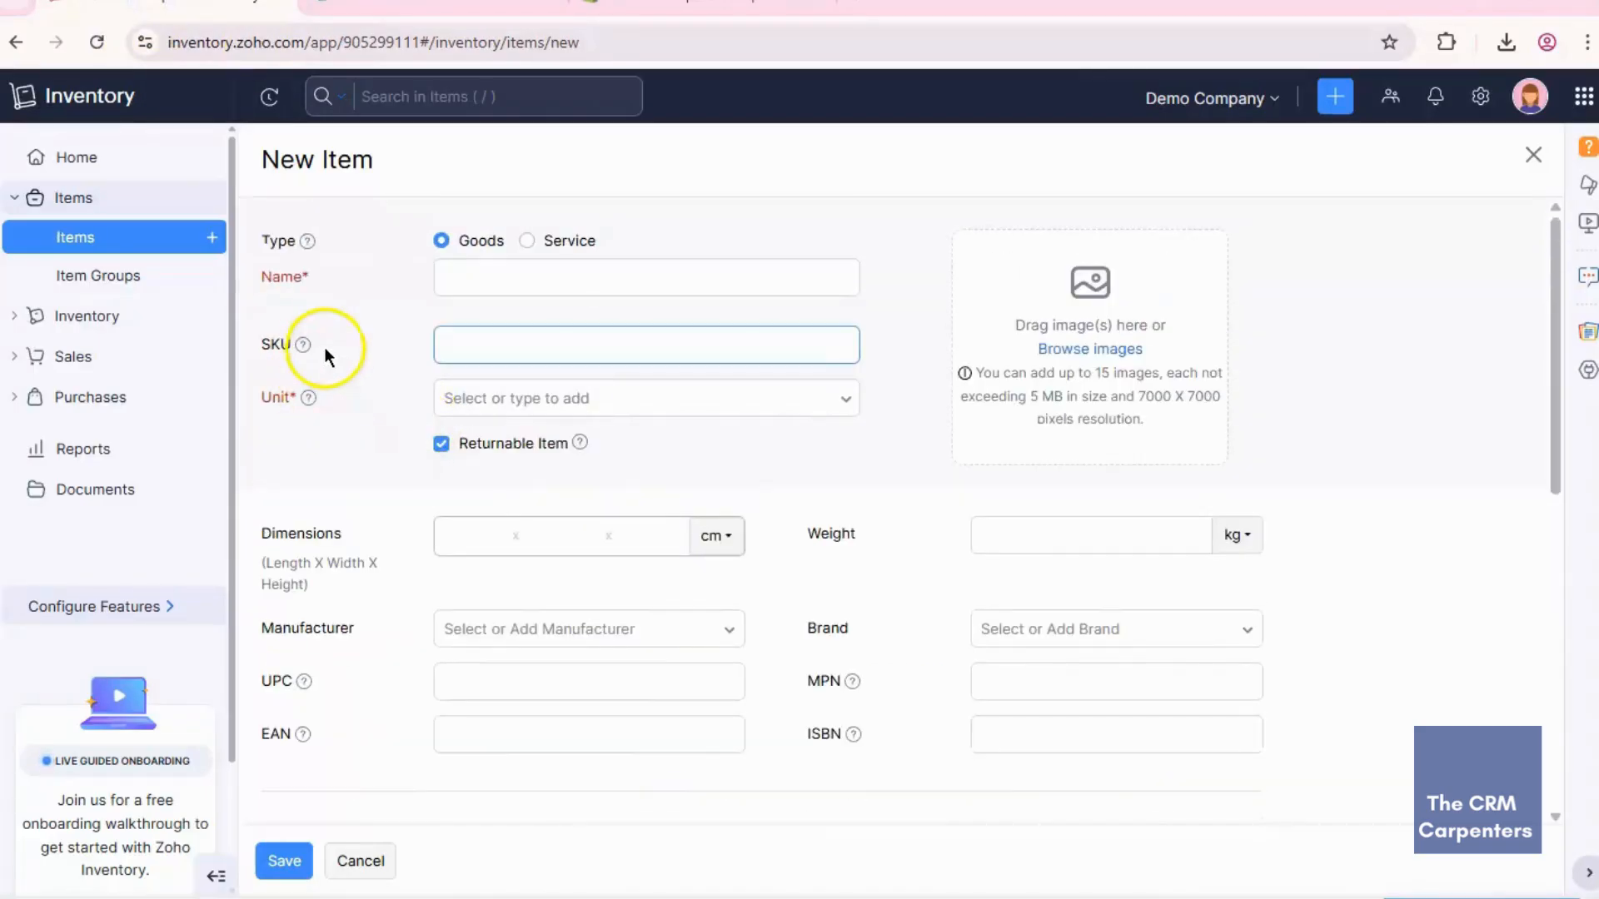
{"action": "left_click_drag", "start_coordinate": [323, 346], "coordinate": [262, 346]}
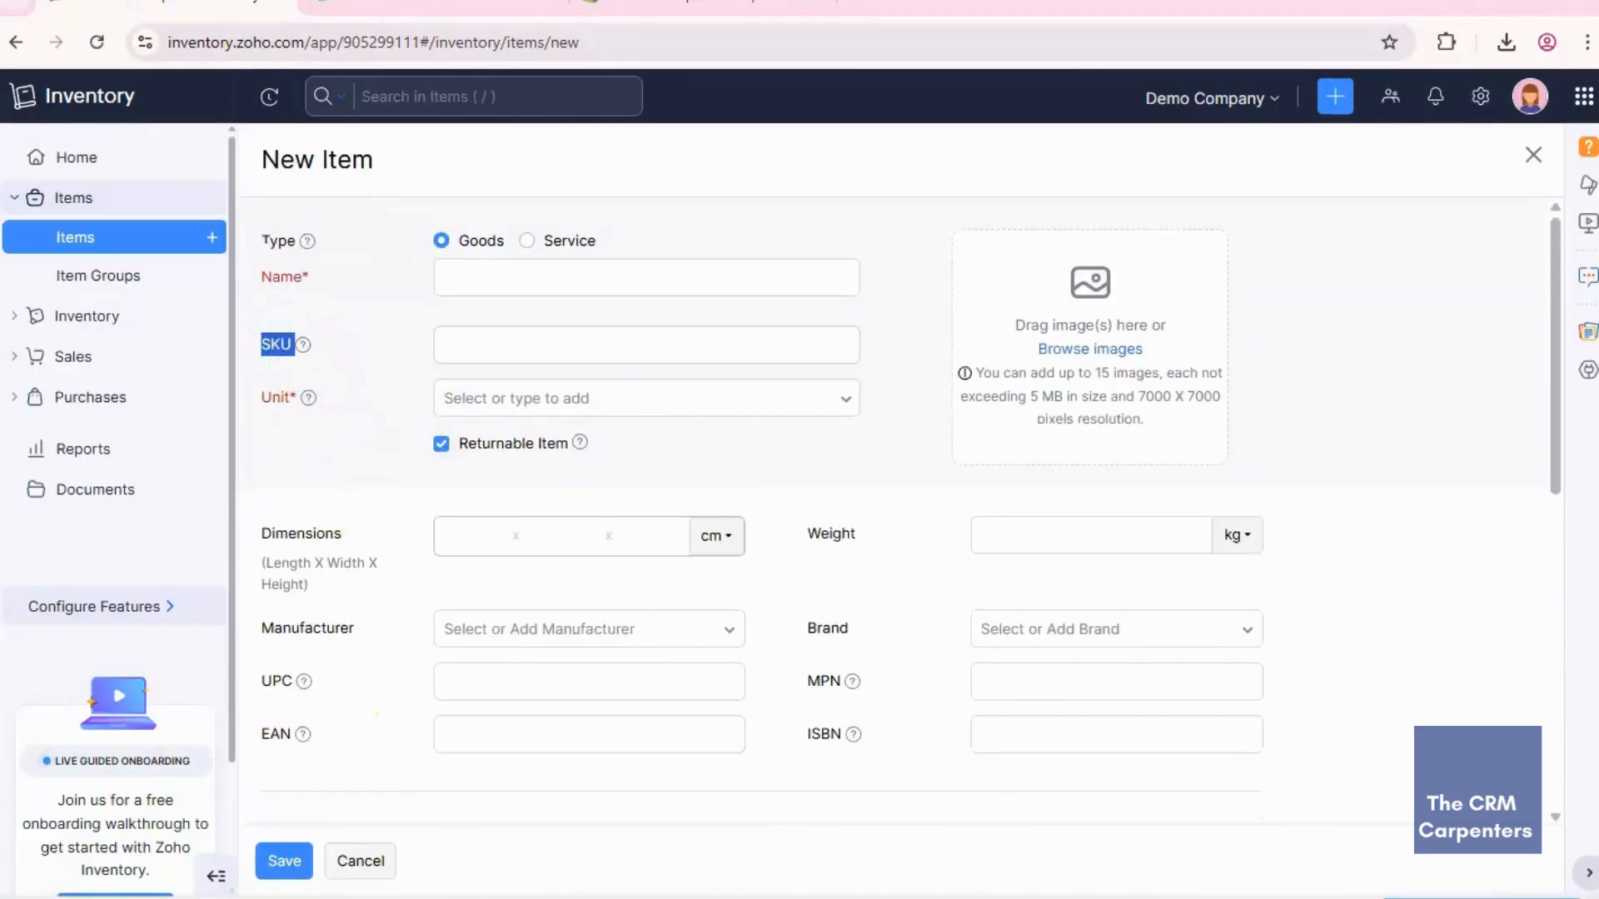
Step: Return to Zoho Flow, review the remaining variant and Status fields, and finish the Shopify Add product configuration
{"action": "left_click", "coordinate": [441, 8]}
{"action": "scroll", "coordinate": [703, 528], "scroll_direction": "down", "scroll_amount": 1}
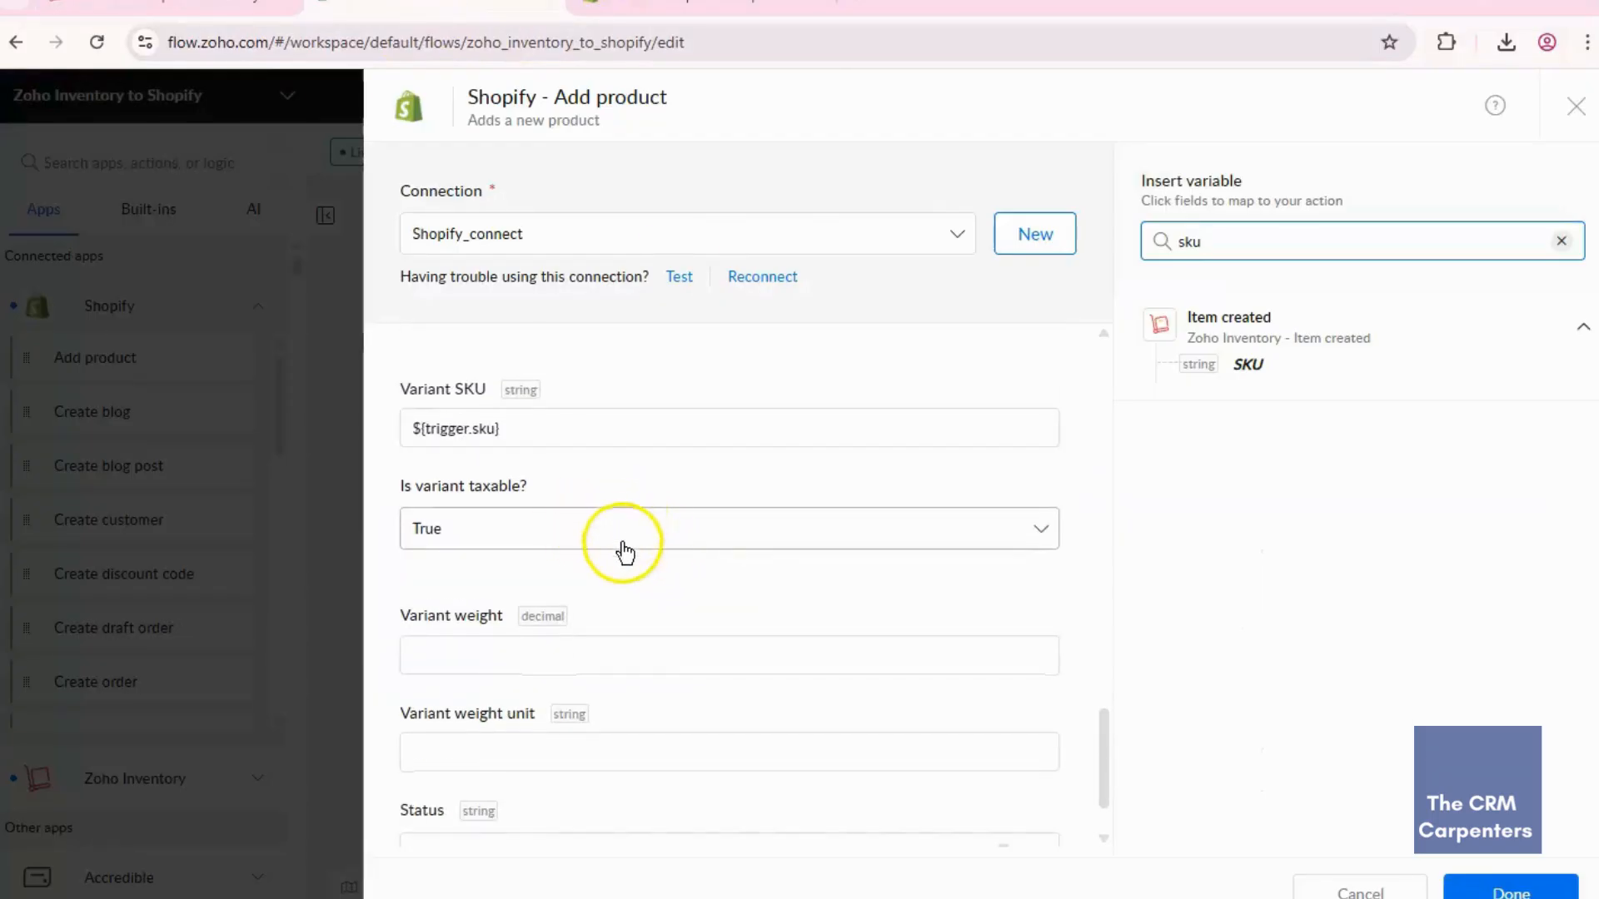
{"action": "scroll", "coordinate": [725, 542], "scroll_direction": "down", "scroll_amount": 1}
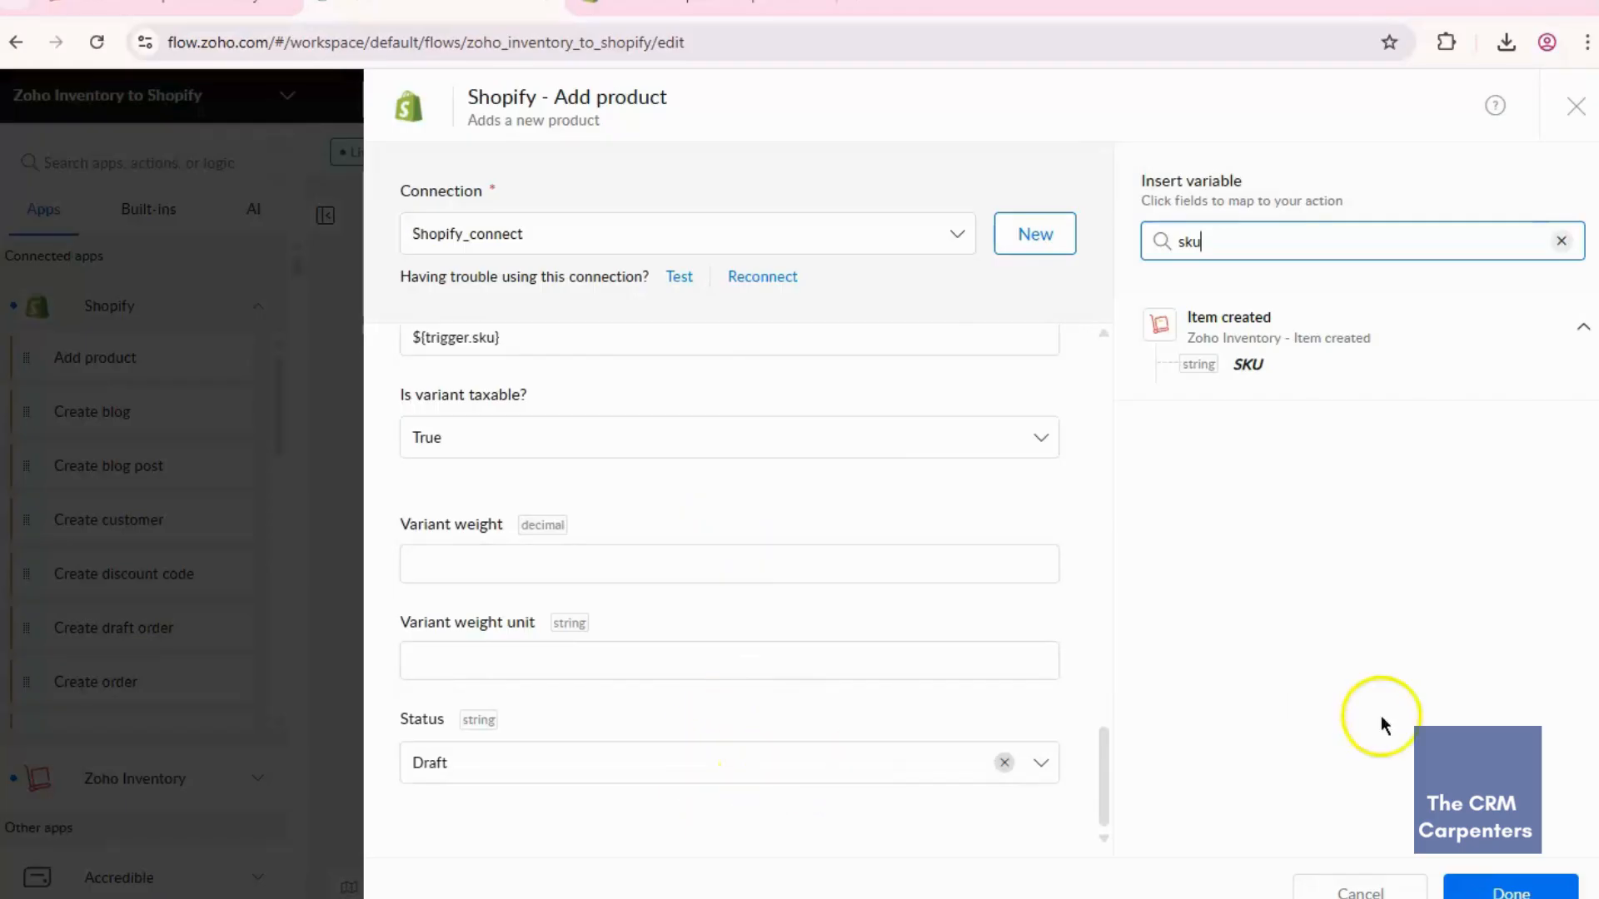
{"action": "left_click", "coordinate": [1508, 889]}
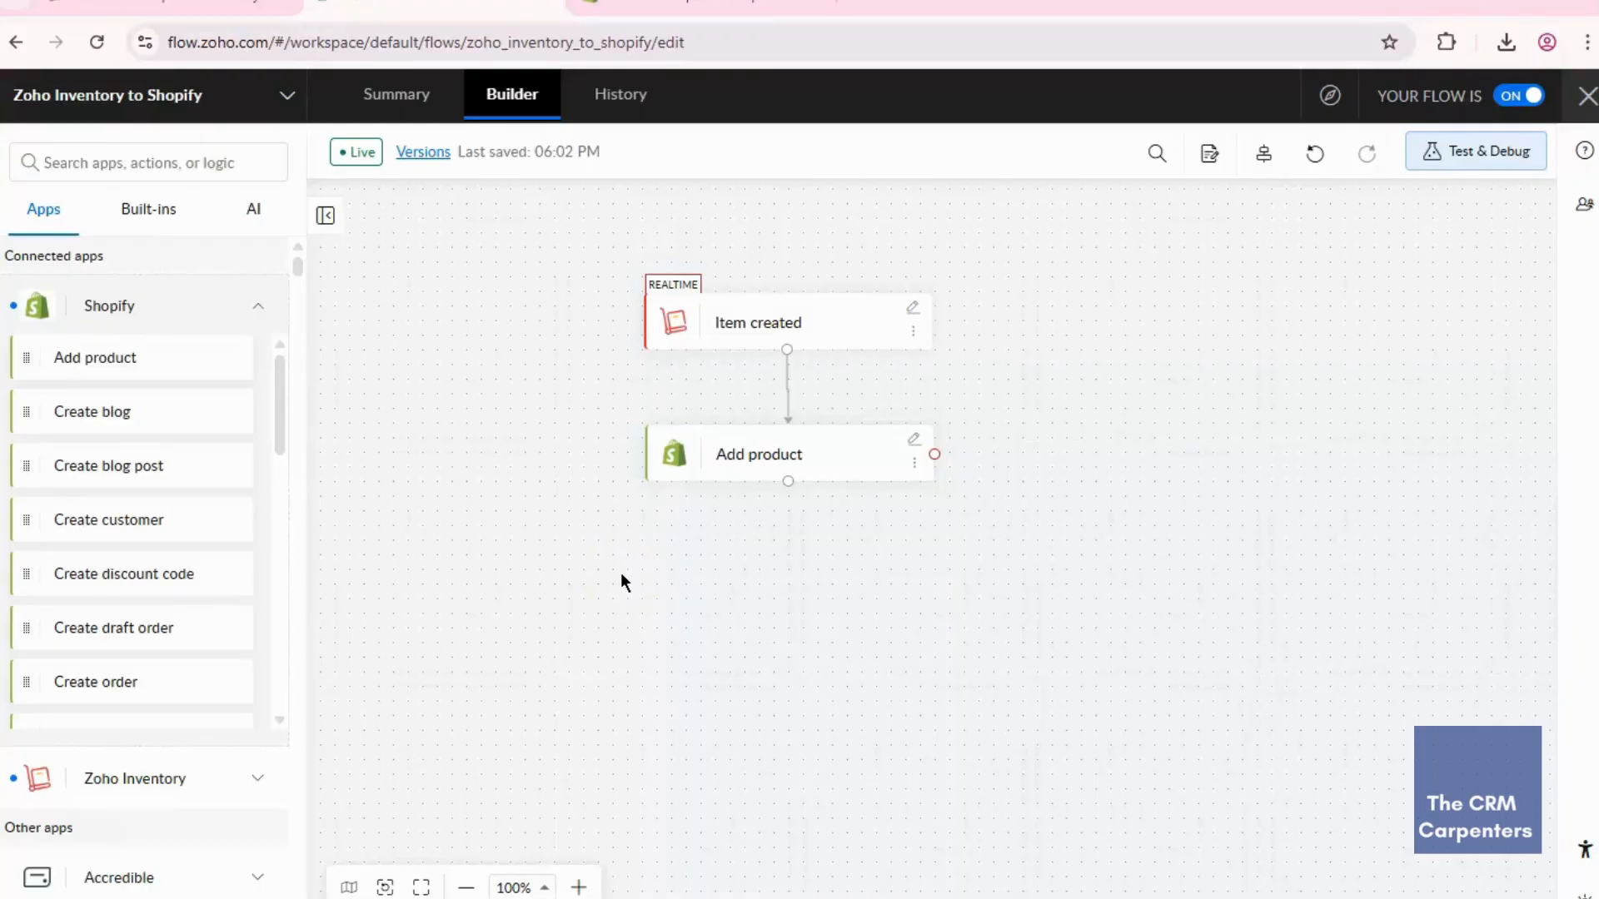
Step: Switch to the new item form in Zoho Inventory, name the item Jet and enter the SKU JET-FLY-01
{"action": "left_click", "coordinate": [200, 7]}
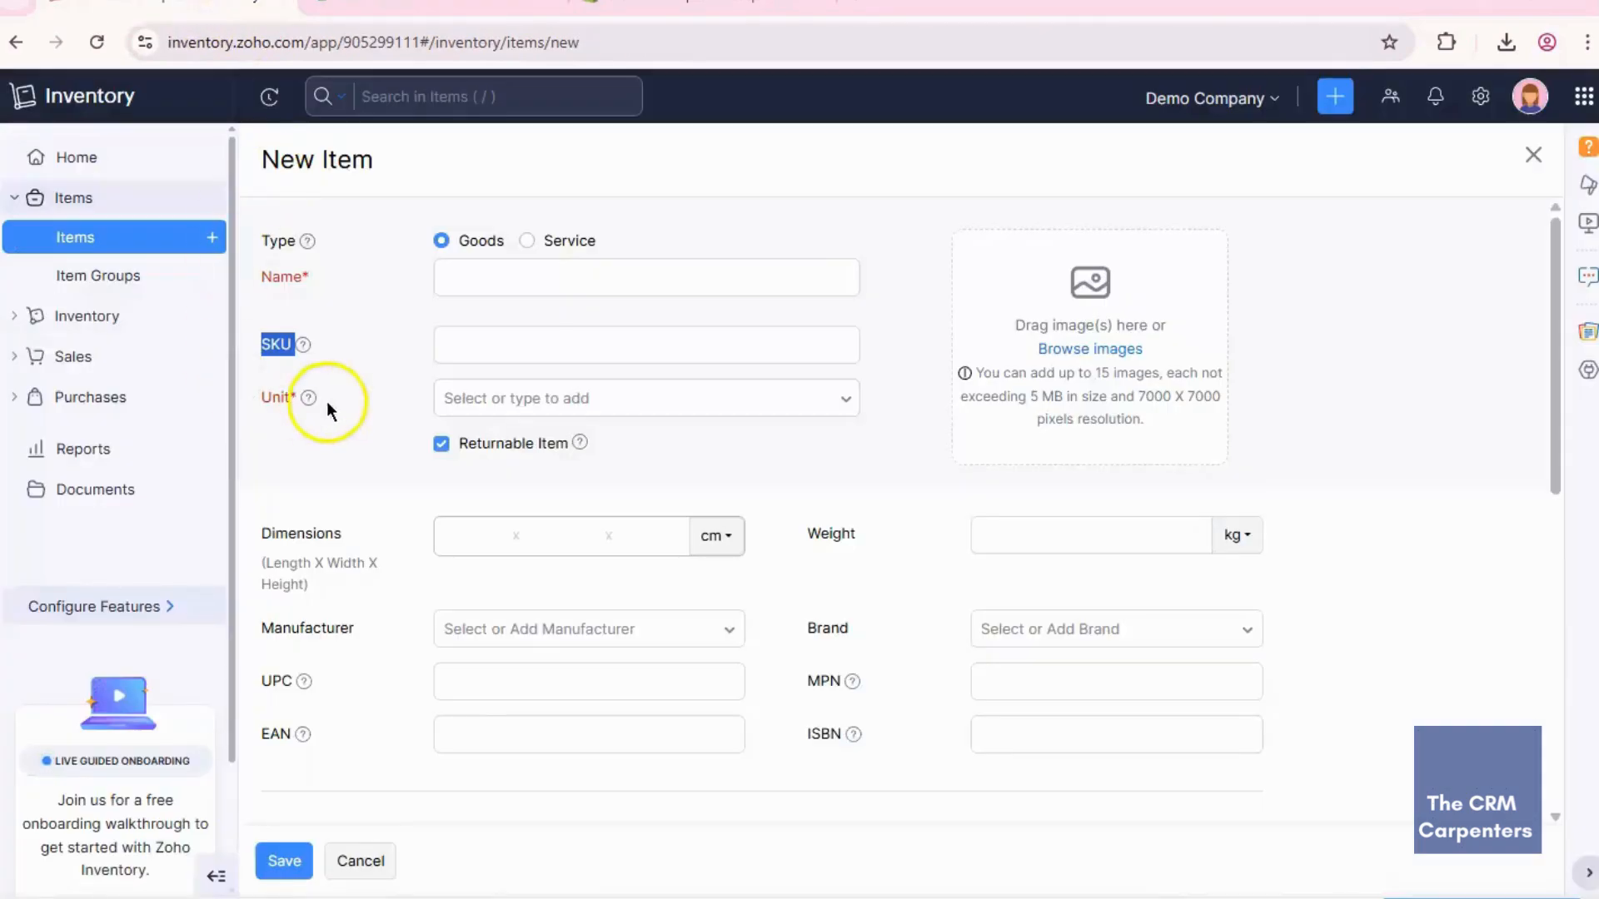
{"action": "left_click", "coordinate": [512, 283]}
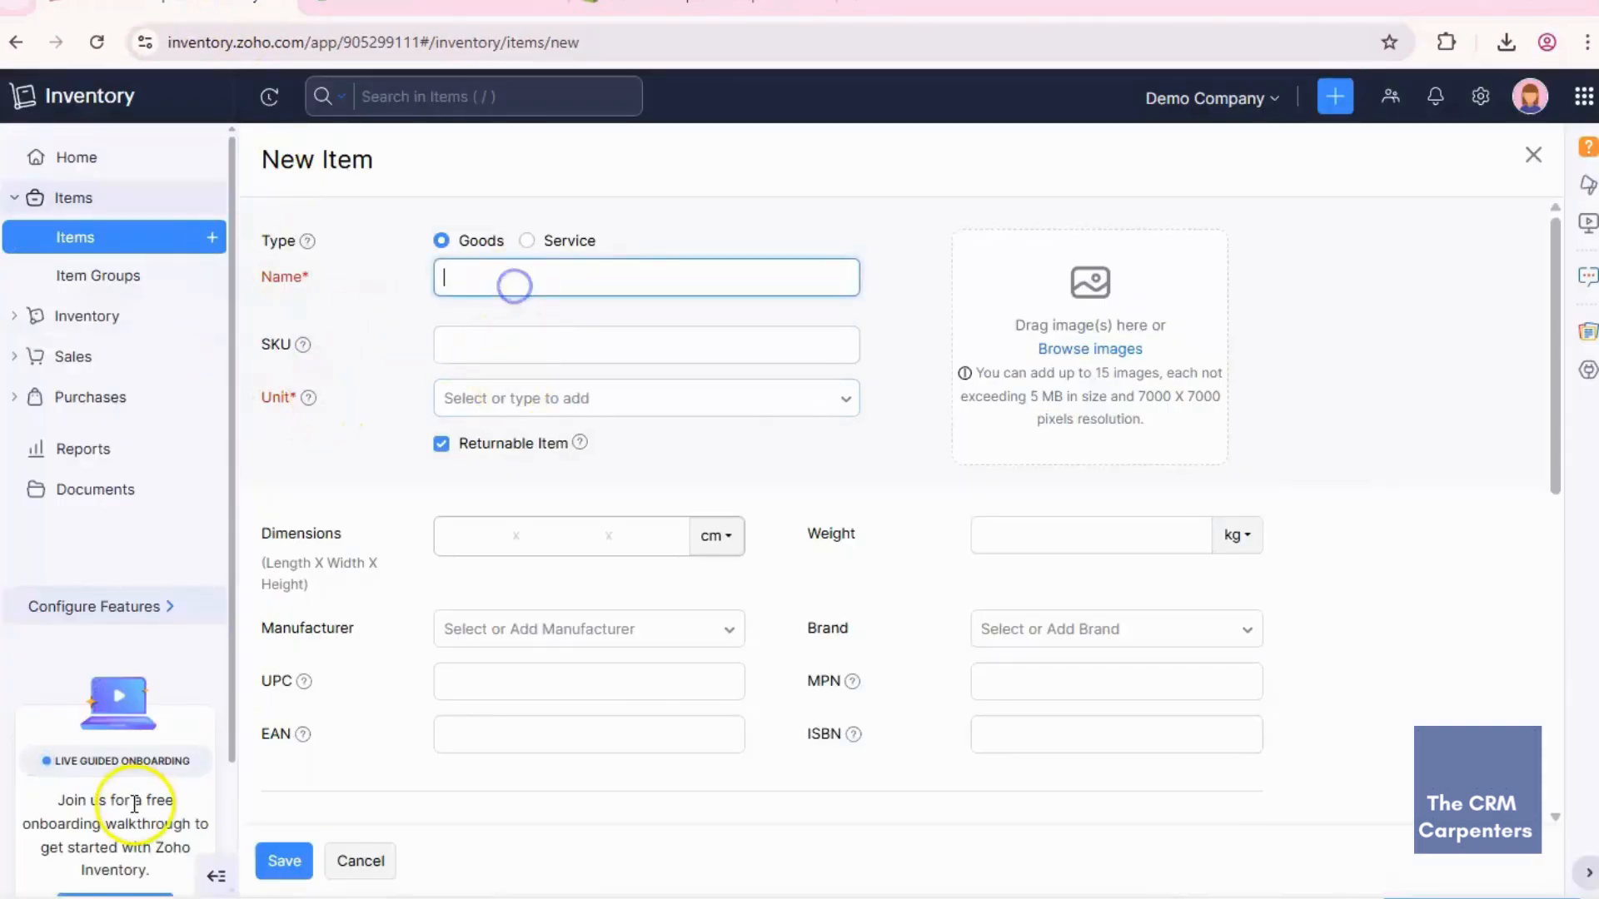
{"action": "left_click", "coordinate": [466, 354]}
{"action": "left_click", "coordinate": [493, 280]}
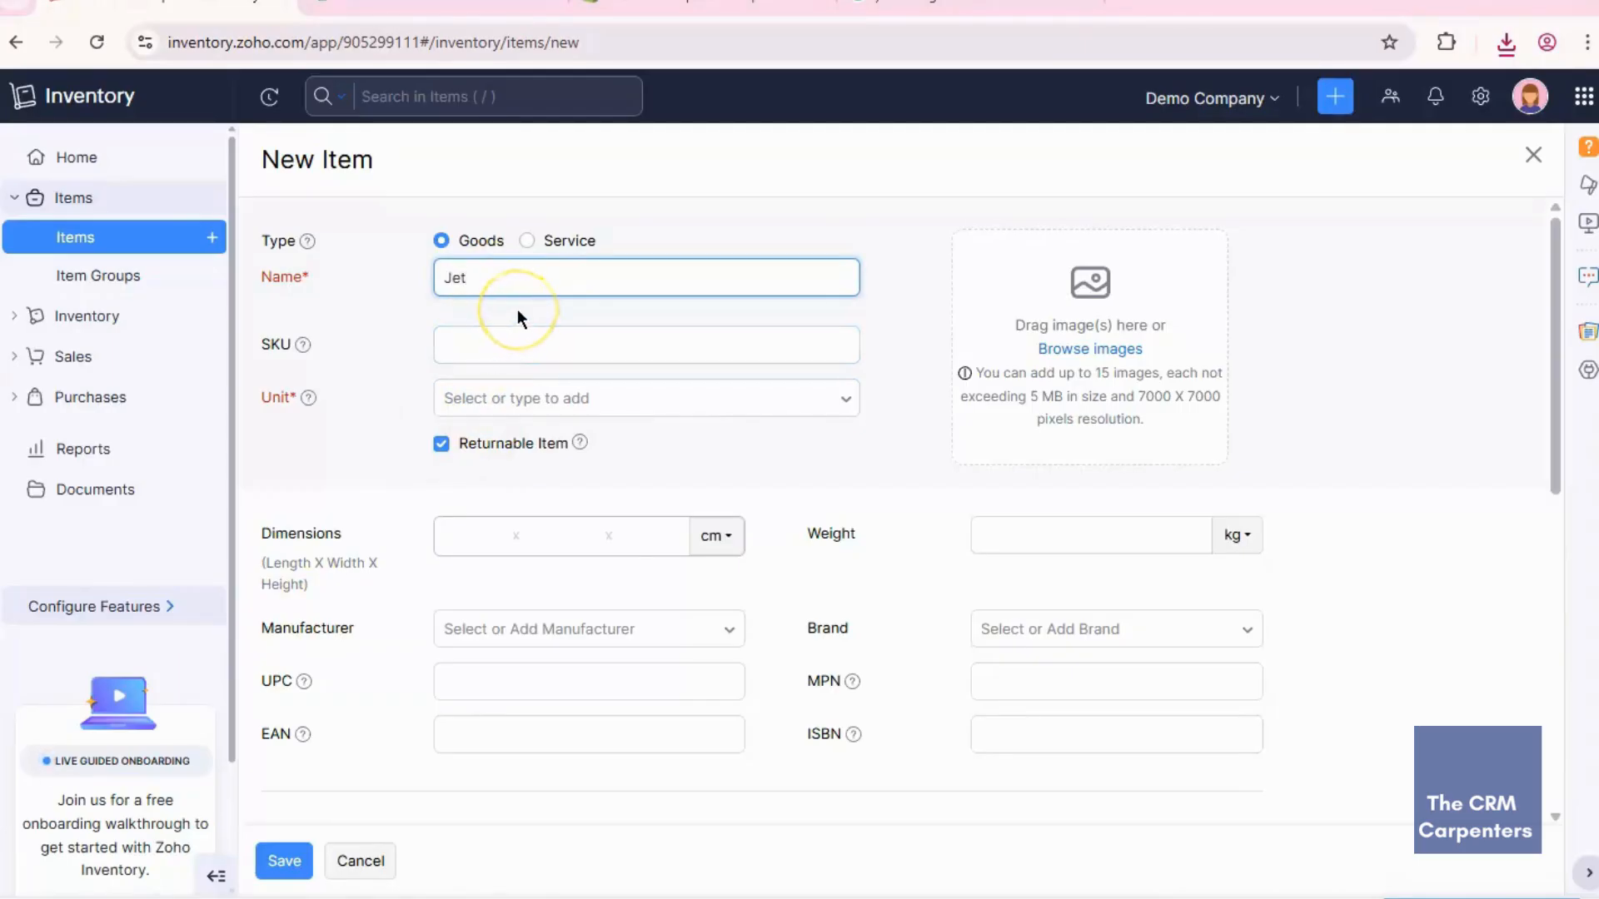
{"action": "left_click", "coordinate": [481, 345]}
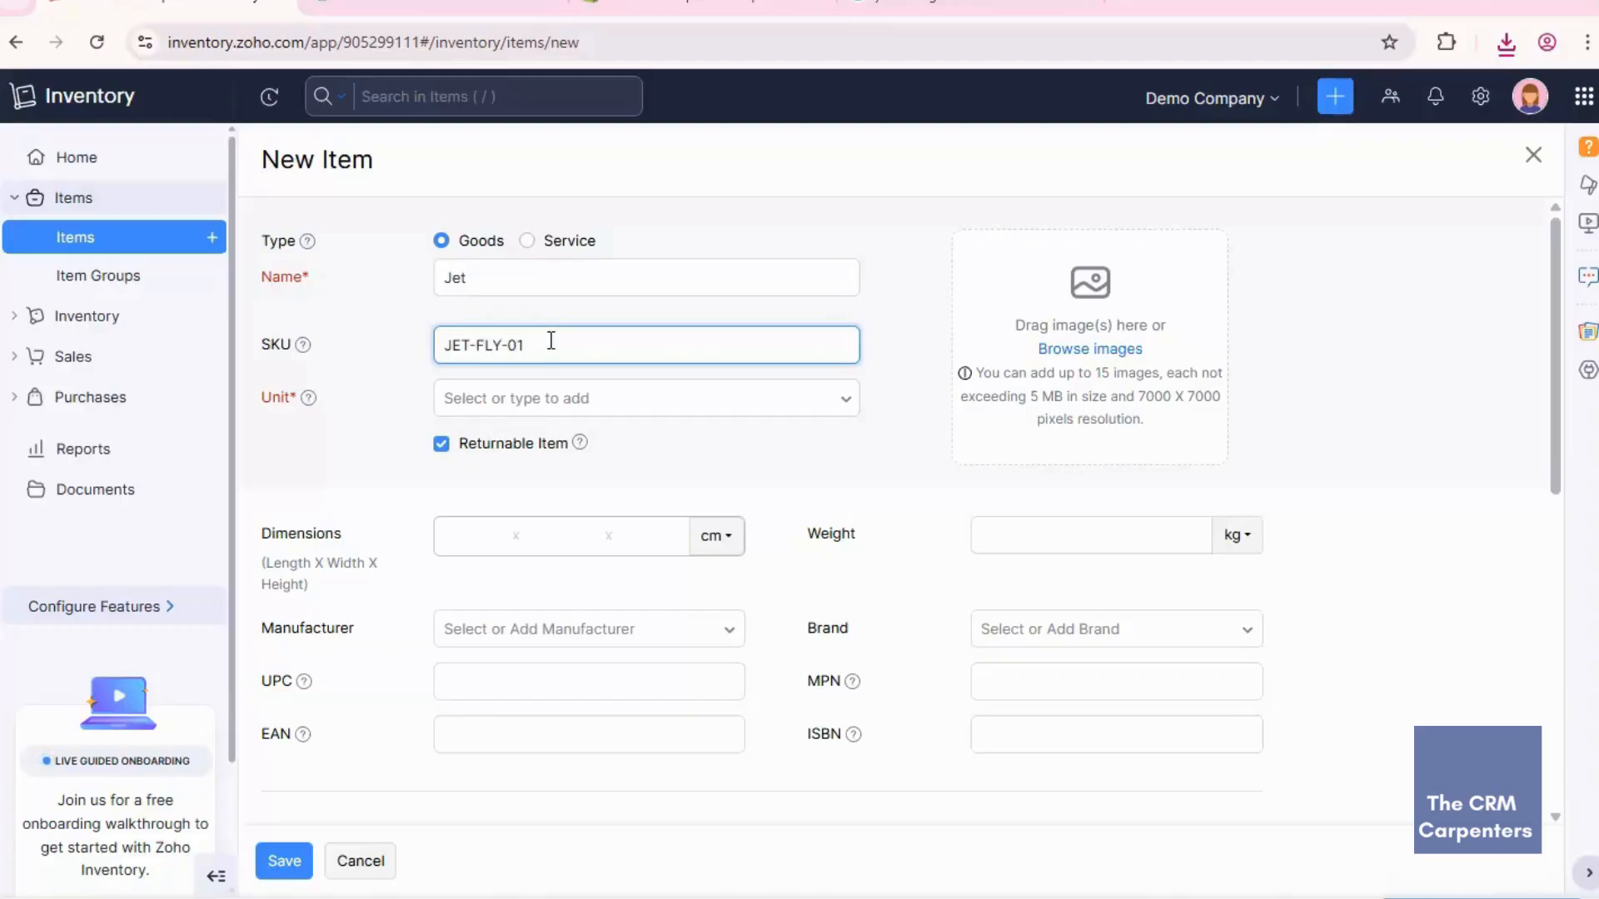
Step: Set the new item's unit to pcs
{"action": "left_click", "coordinate": [589, 388]}
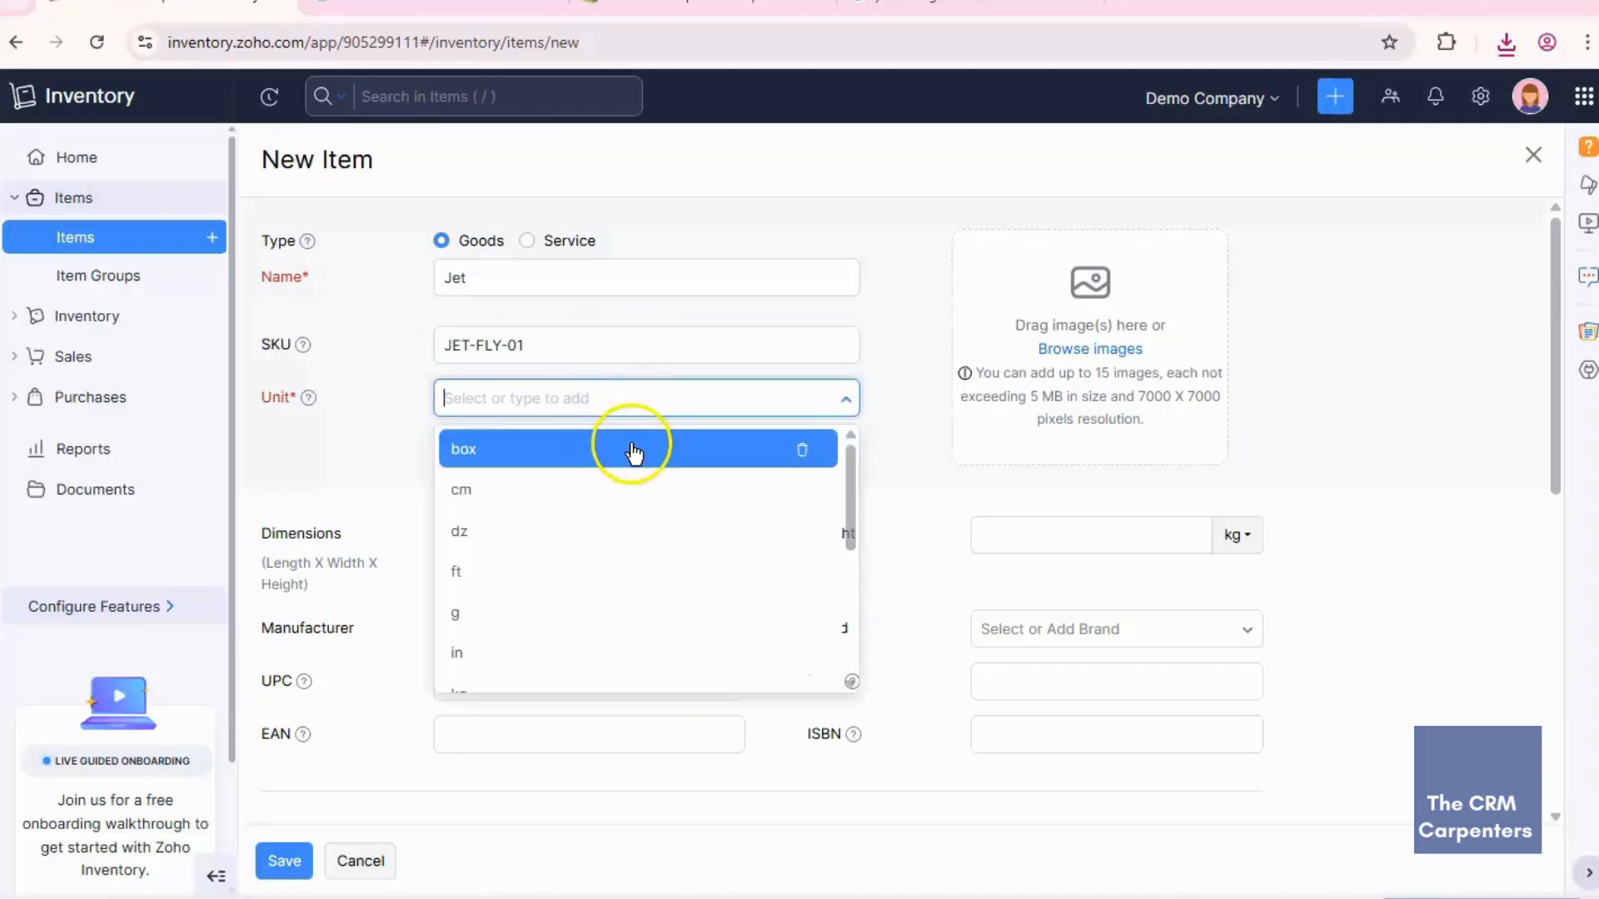
{"action": "scroll", "coordinate": [642, 511], "scroll_direction": "down", "scroll_amount": 3}
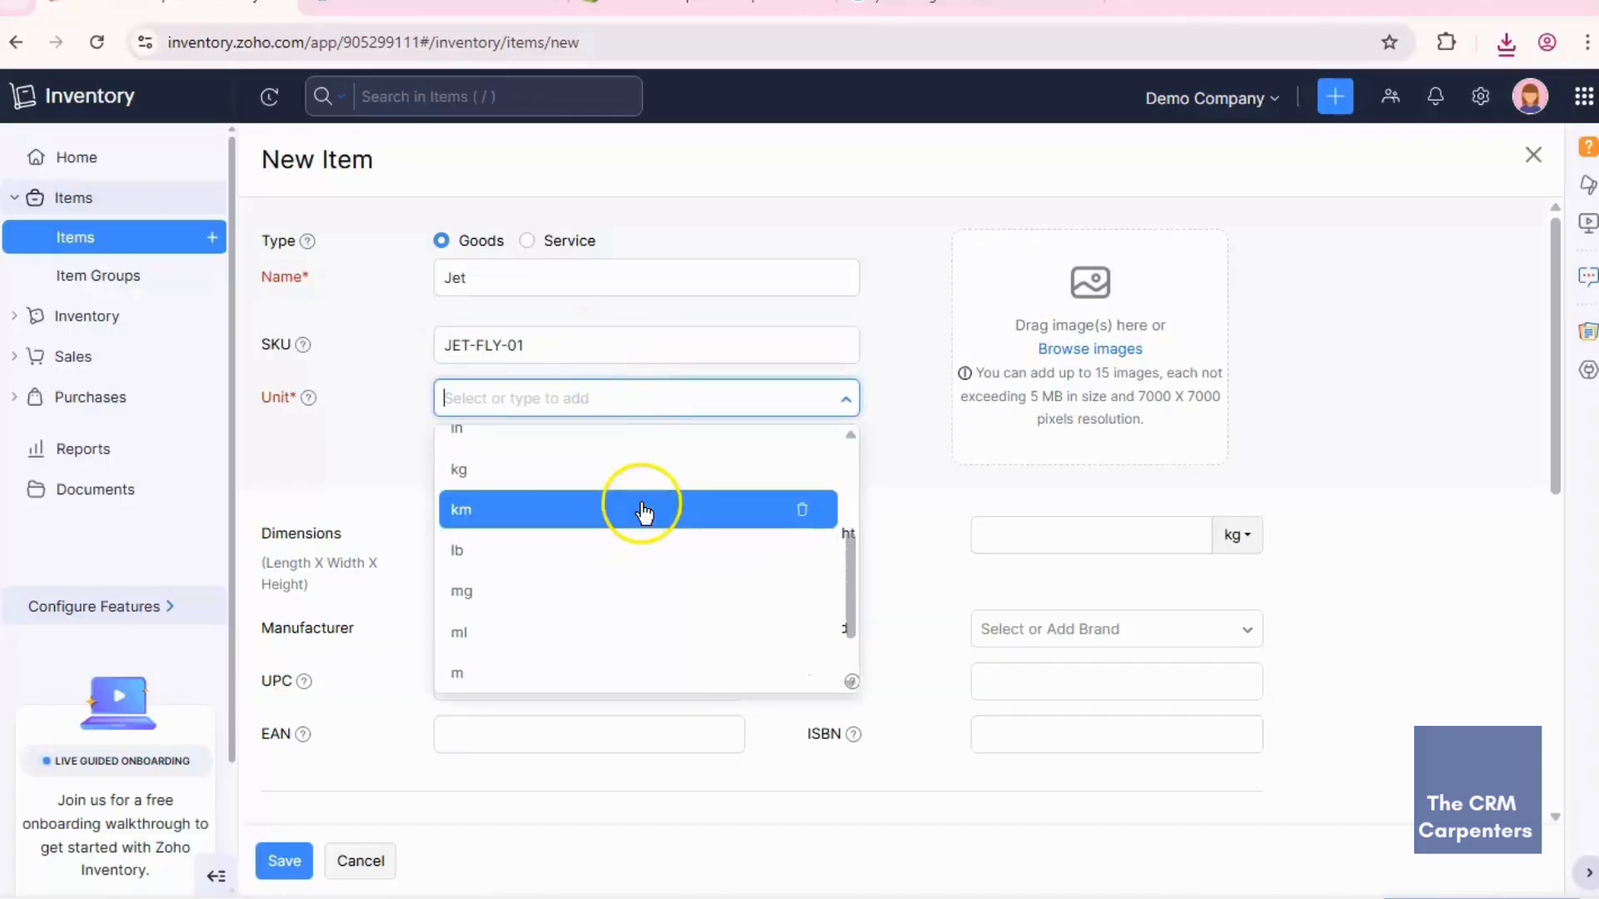
{"action": "scroll", "coordinate": [643, 510], "scroll_direction": "up", "scroll_amount": 3}
{"action": "scroll", "coordinate": [566, 500], "scroll_direction": "down", "scroll_amount": 4}
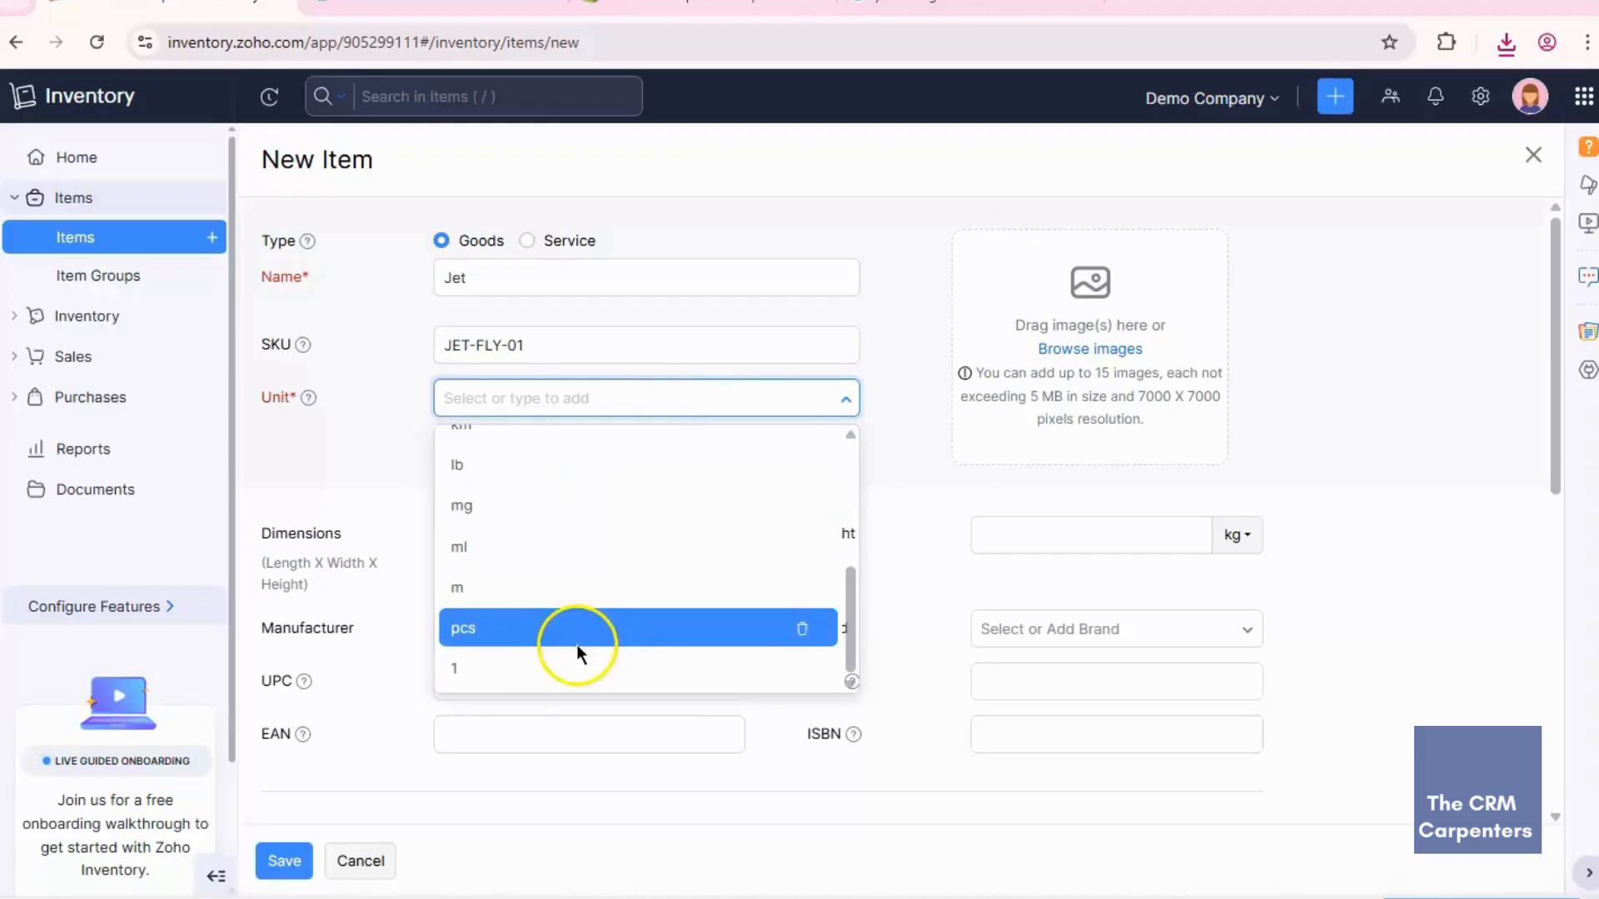
{"action": "left_click", "coordinate": [577, 633]}
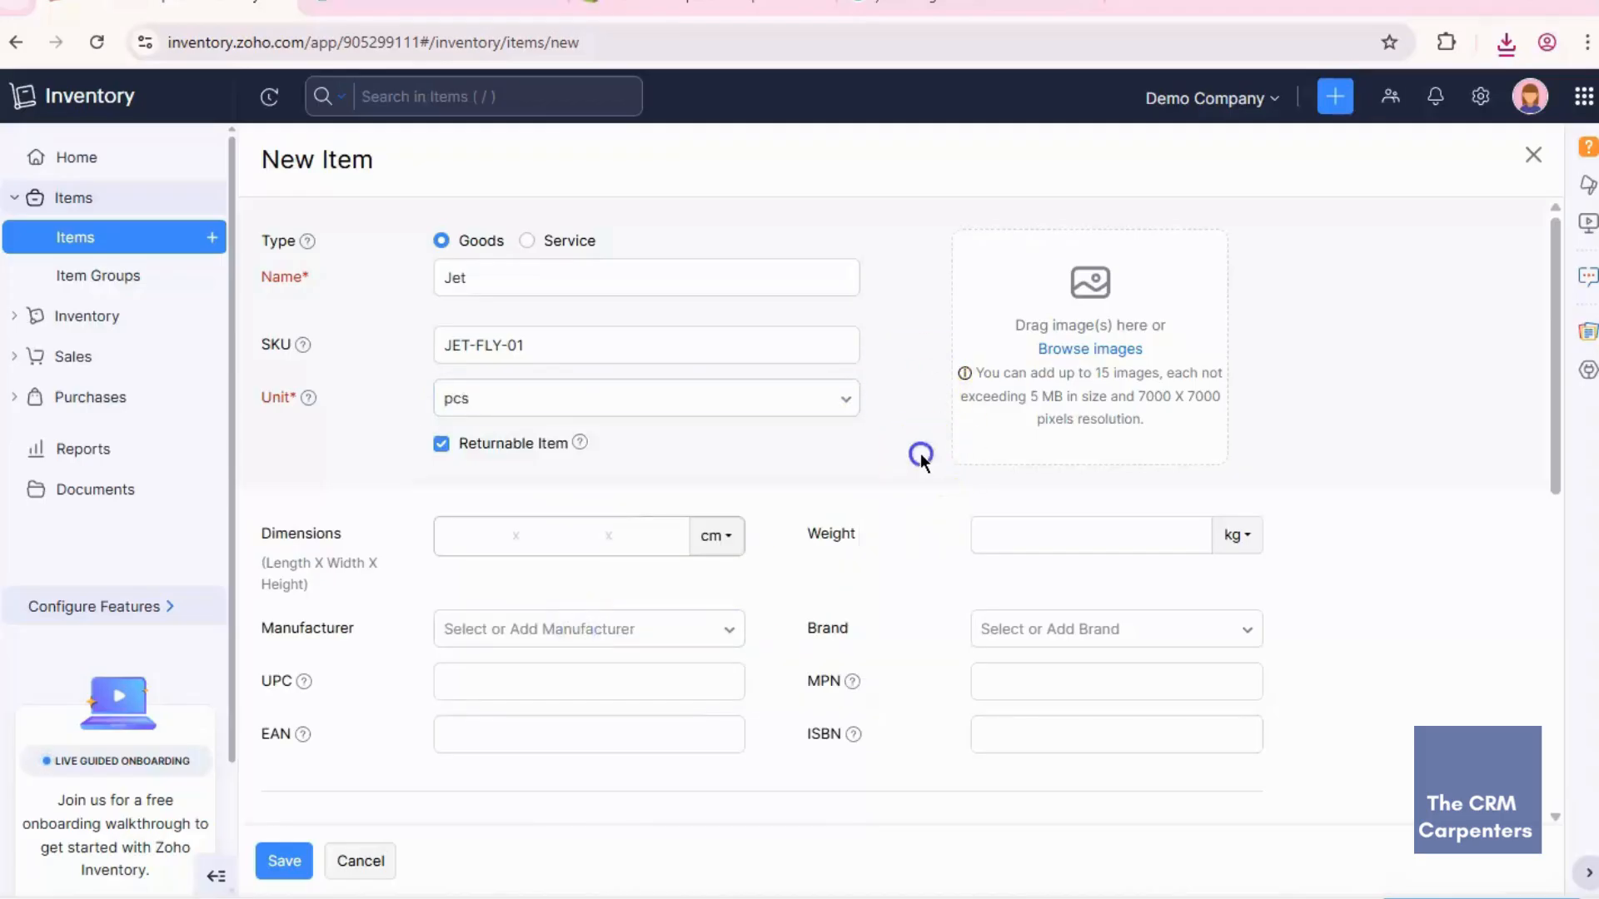
Step: Set the item's selling price to 5000 AUD and its cost price to 5500 AUD
{"action": "scroll", "coordinate": [922, 450], "scroll_direction": "down", "scroll_amount": 3}
{"action": "scroll", "coordinate": [926, 443], "scroll_direction": "up", "scroll_amount": 1}
{"action": "scroll", "coordinate": [941, 416], "scroll_direction": "down", "scroll_amount": 1}
{"action": "scroll", "coordinate": [947, 405], "scroll_direction": "down", "scroll_amount": 1}
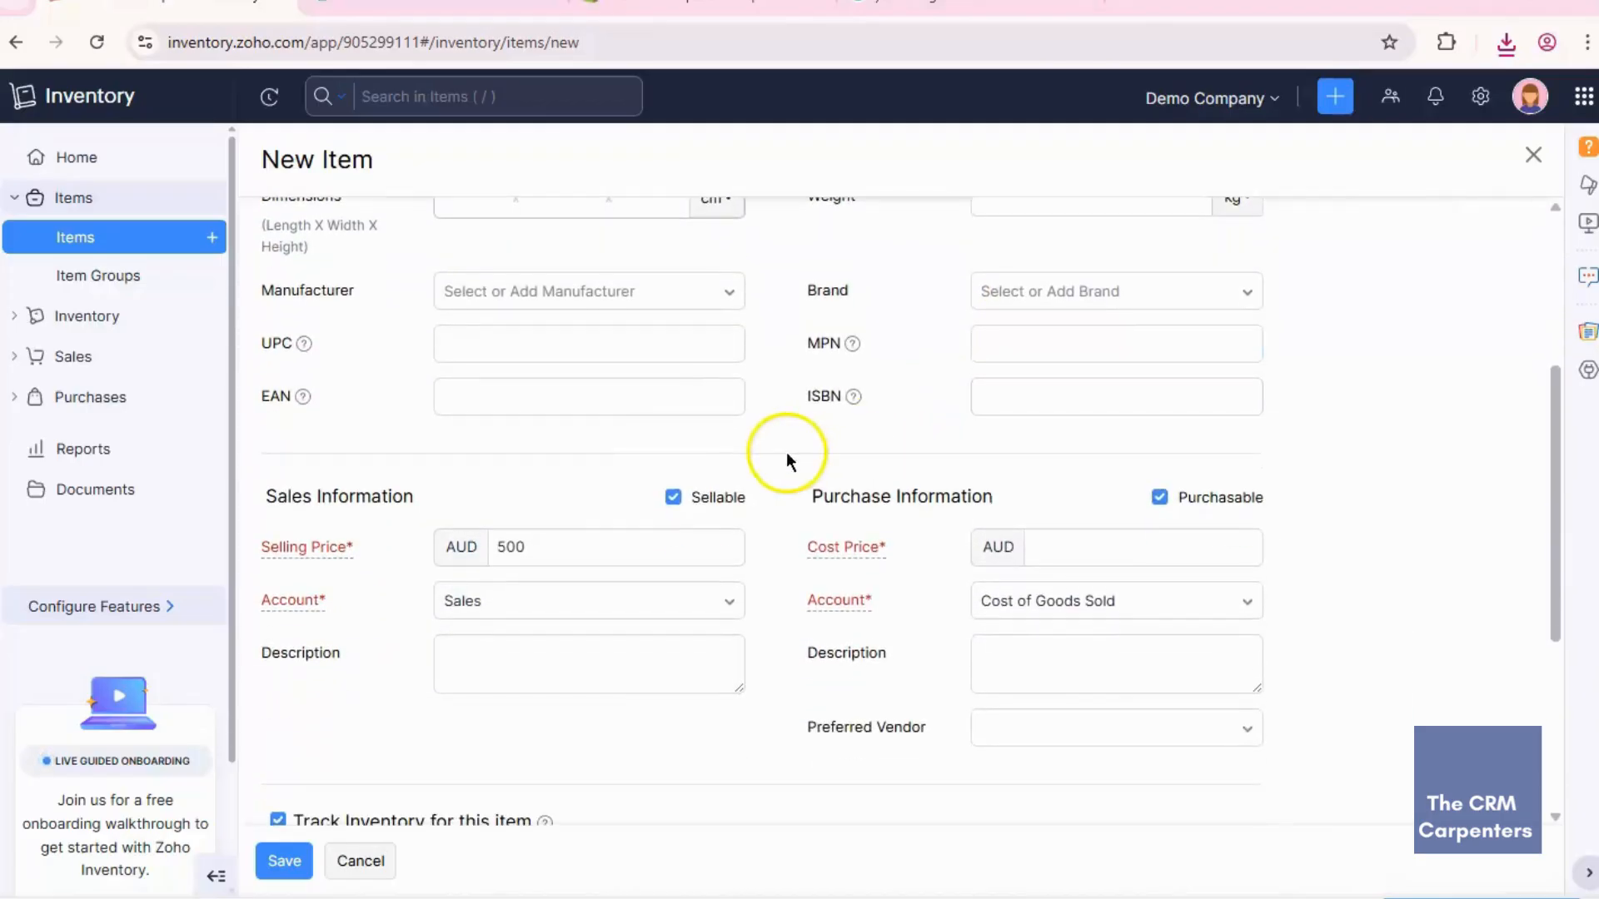
{"action": "left_click", "coordinate": [617, 536]}
{"action": "left_click_drag", "start_coordinate": [617, 535], "coordinate": [479, 550]}
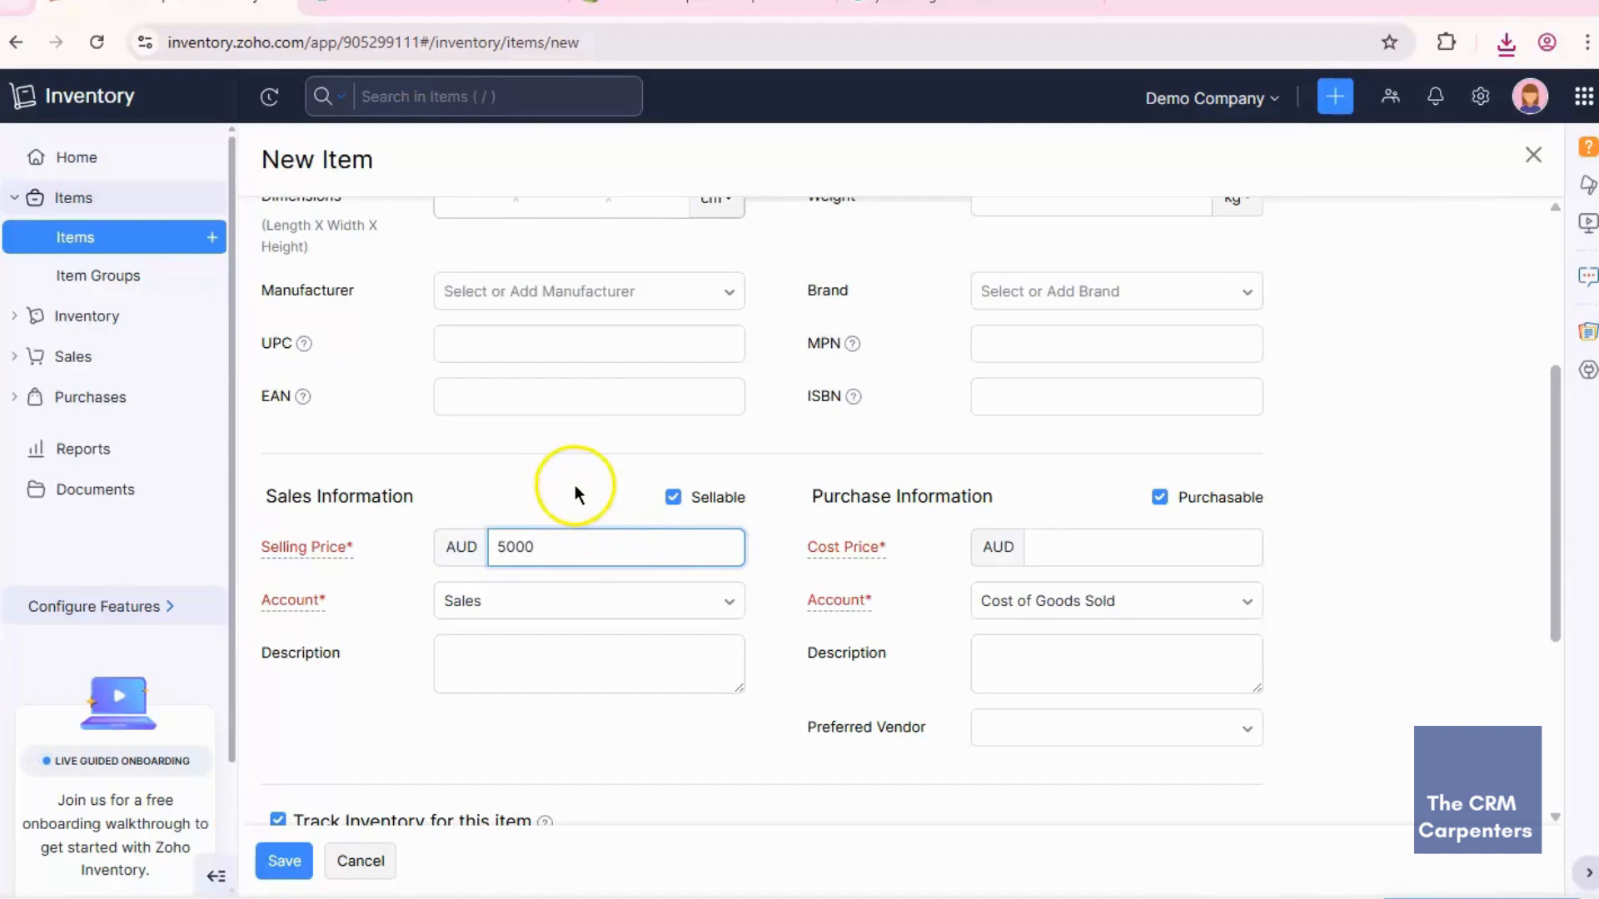
{"action": "left_click", "coordinate": [1156, 552]}
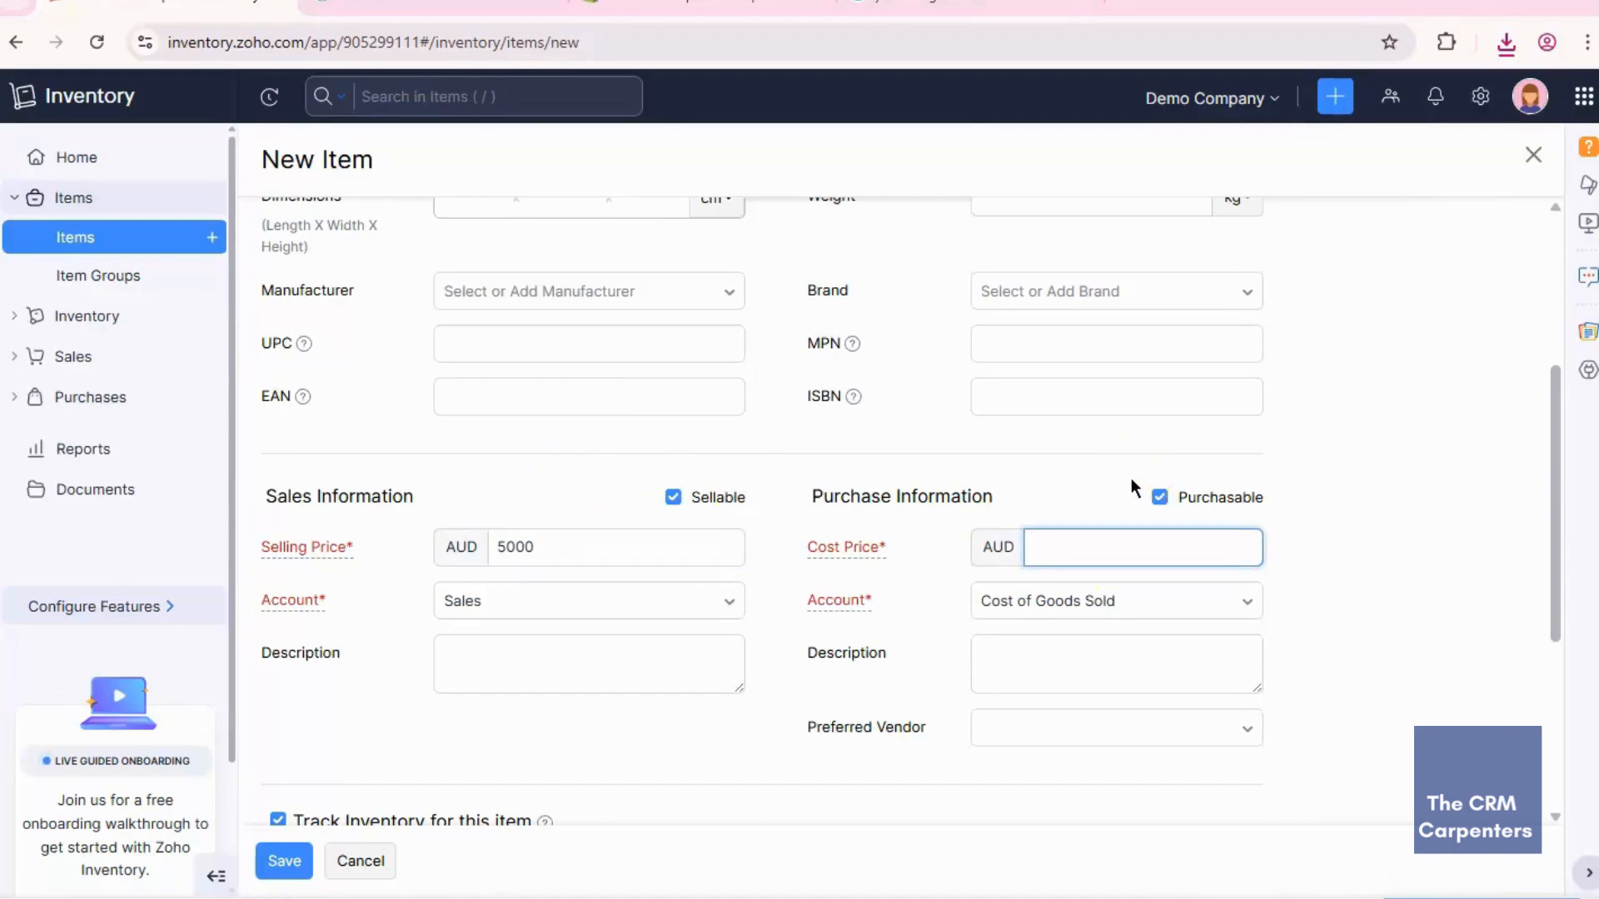
{"action": "type", "text": "55000"}
{"action": "key", "text": "BackSpace"}
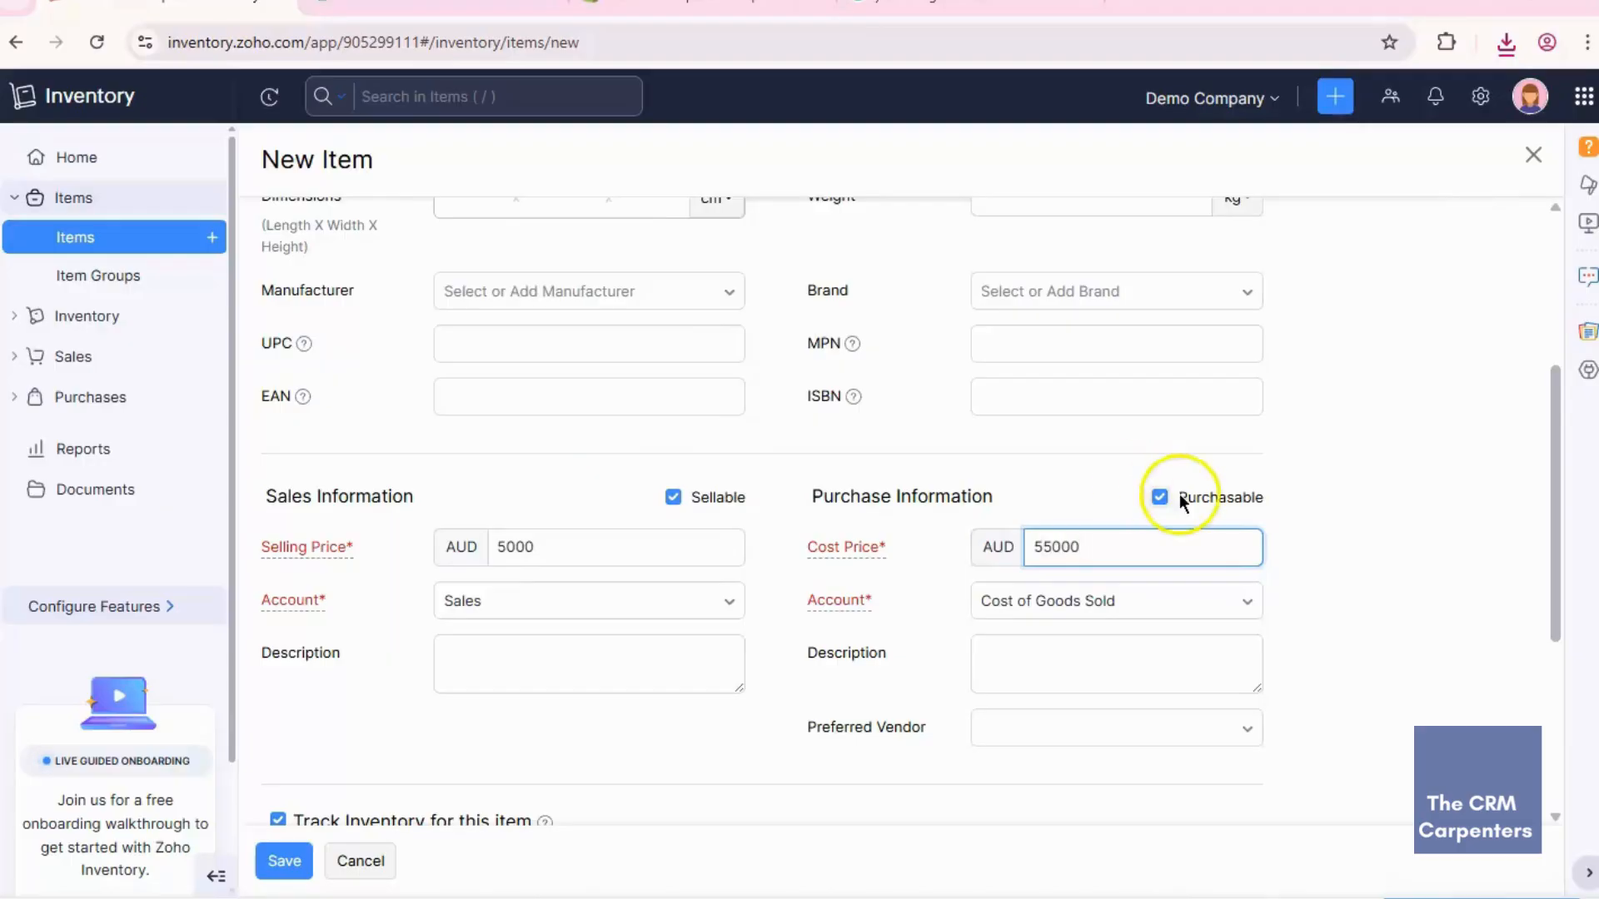
{"action": "left_click", "coordinate": [1367, 498]}
Step: Examine the available sales and purchase account choices for the item, keeping Sales and Cost of Goods Sold selected
{"action": "scroll", "coordinate": [833, 510], "scroll_direction": "down", "scroll_amount": 4}
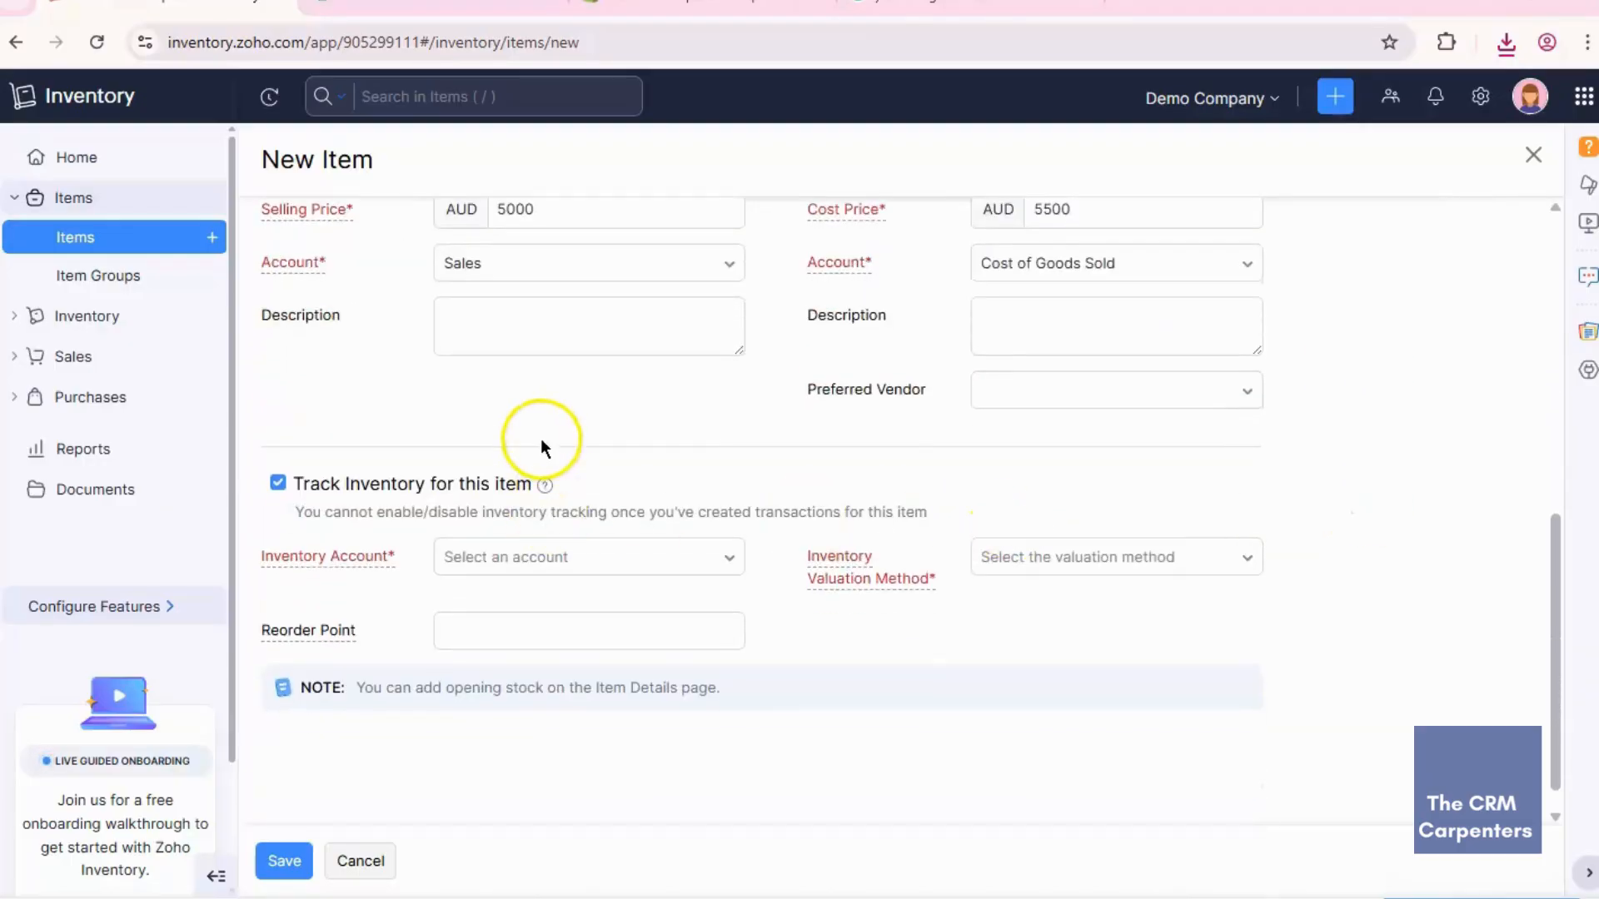
{"action": "scroll", "coordinate": [541, 438], "scroll_direction": "up", "scroll_amount": 1}
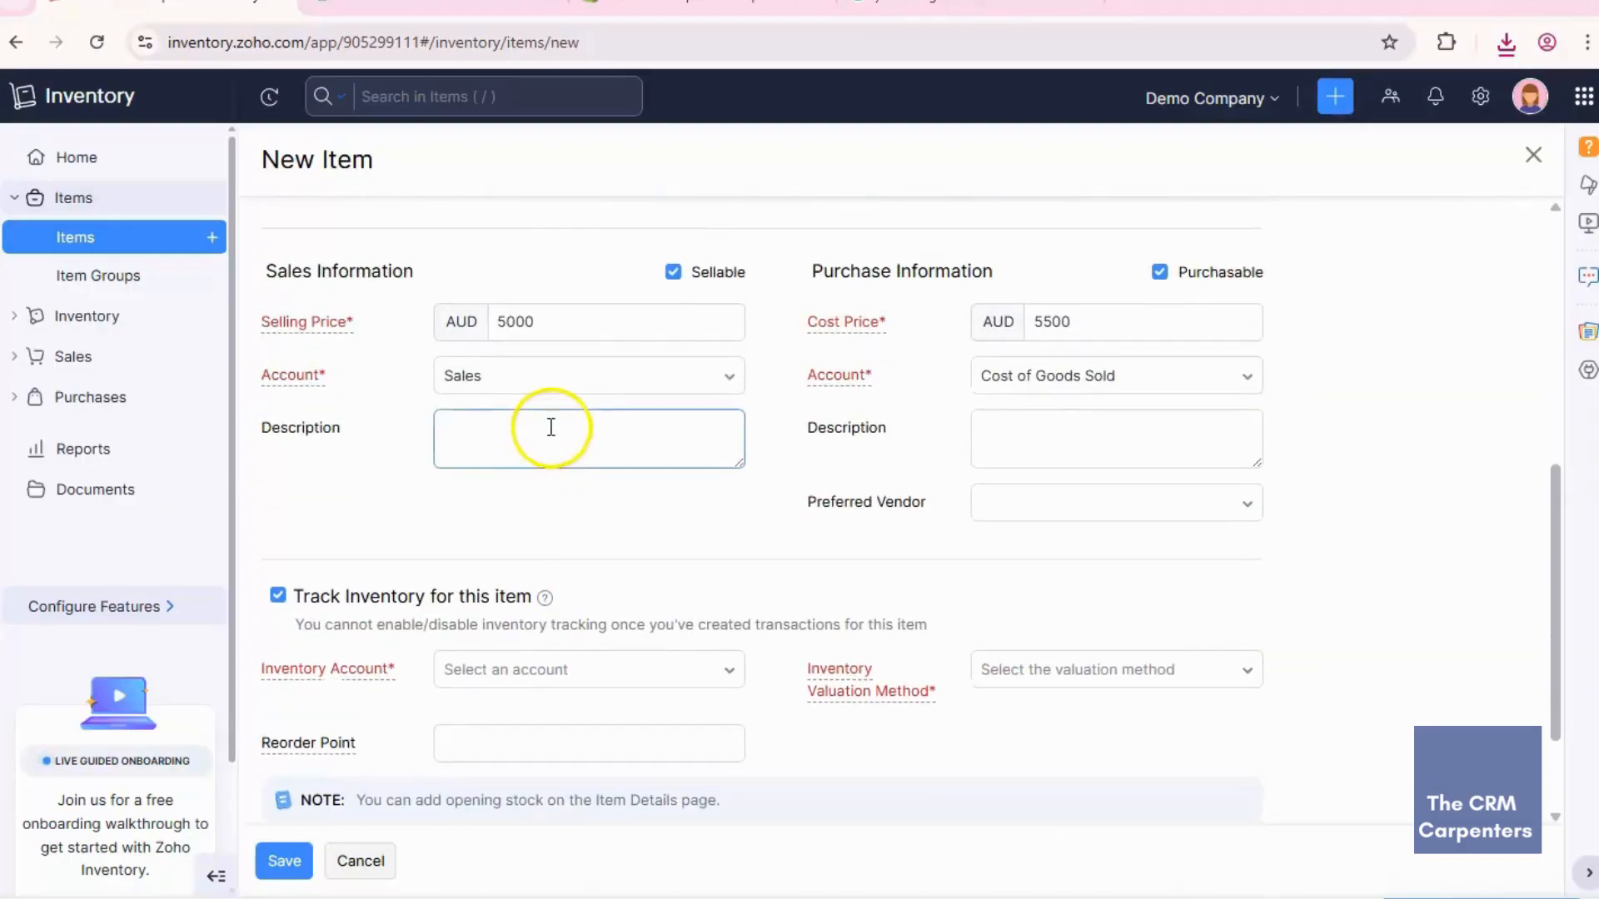
{"action": "left_click", "coordinate": [595, 381]}
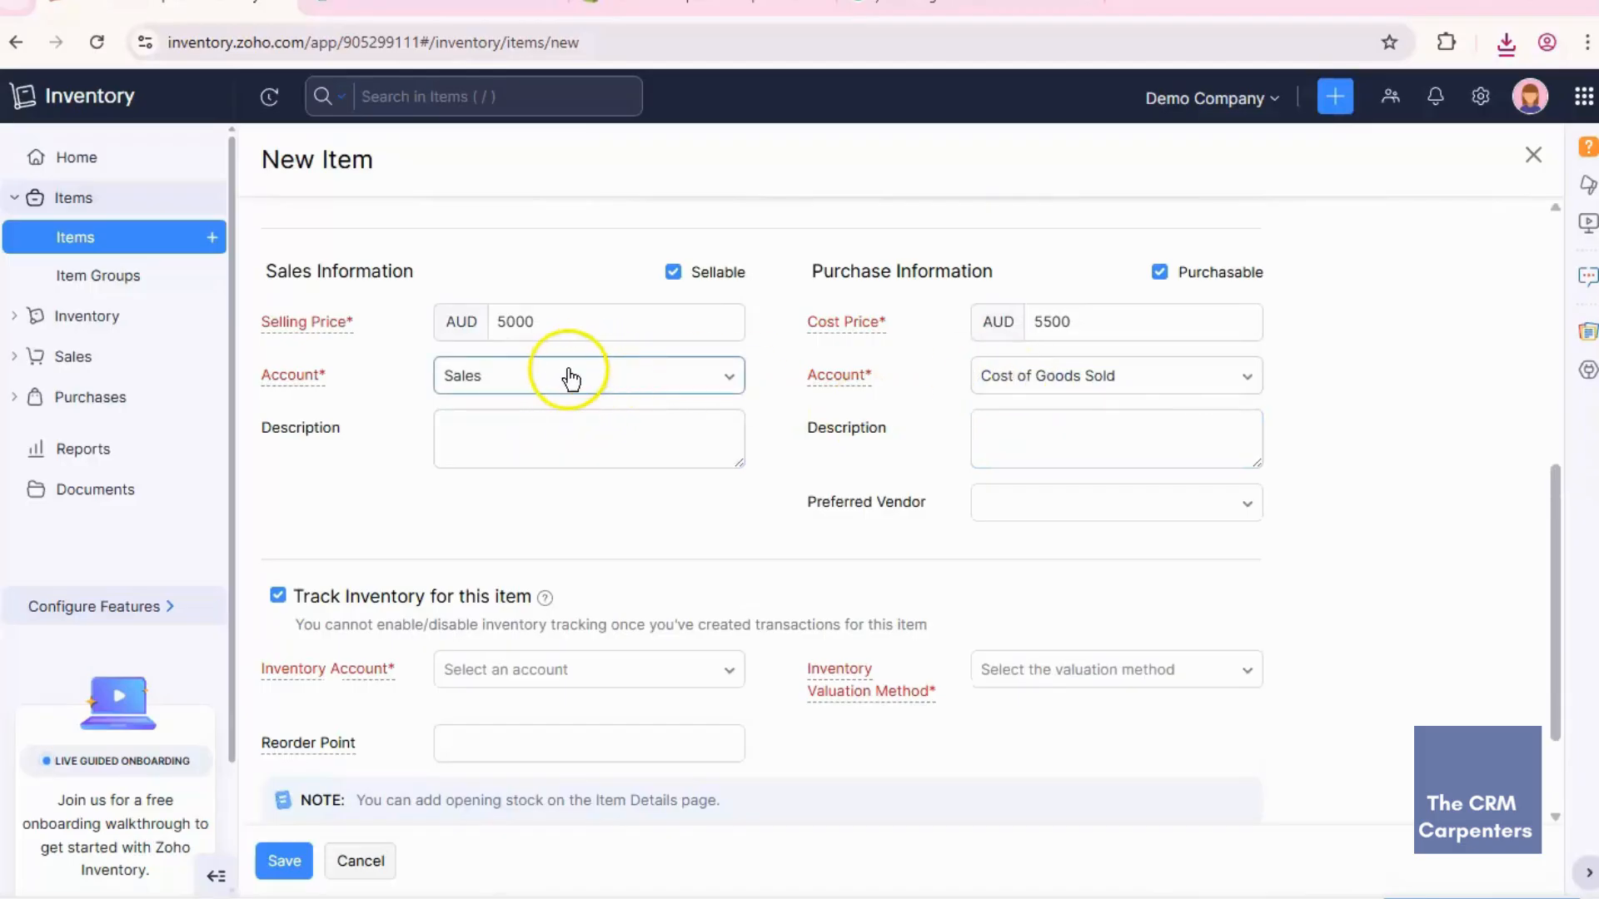
{"action": "left_click", "coordinate": [606, 382]}
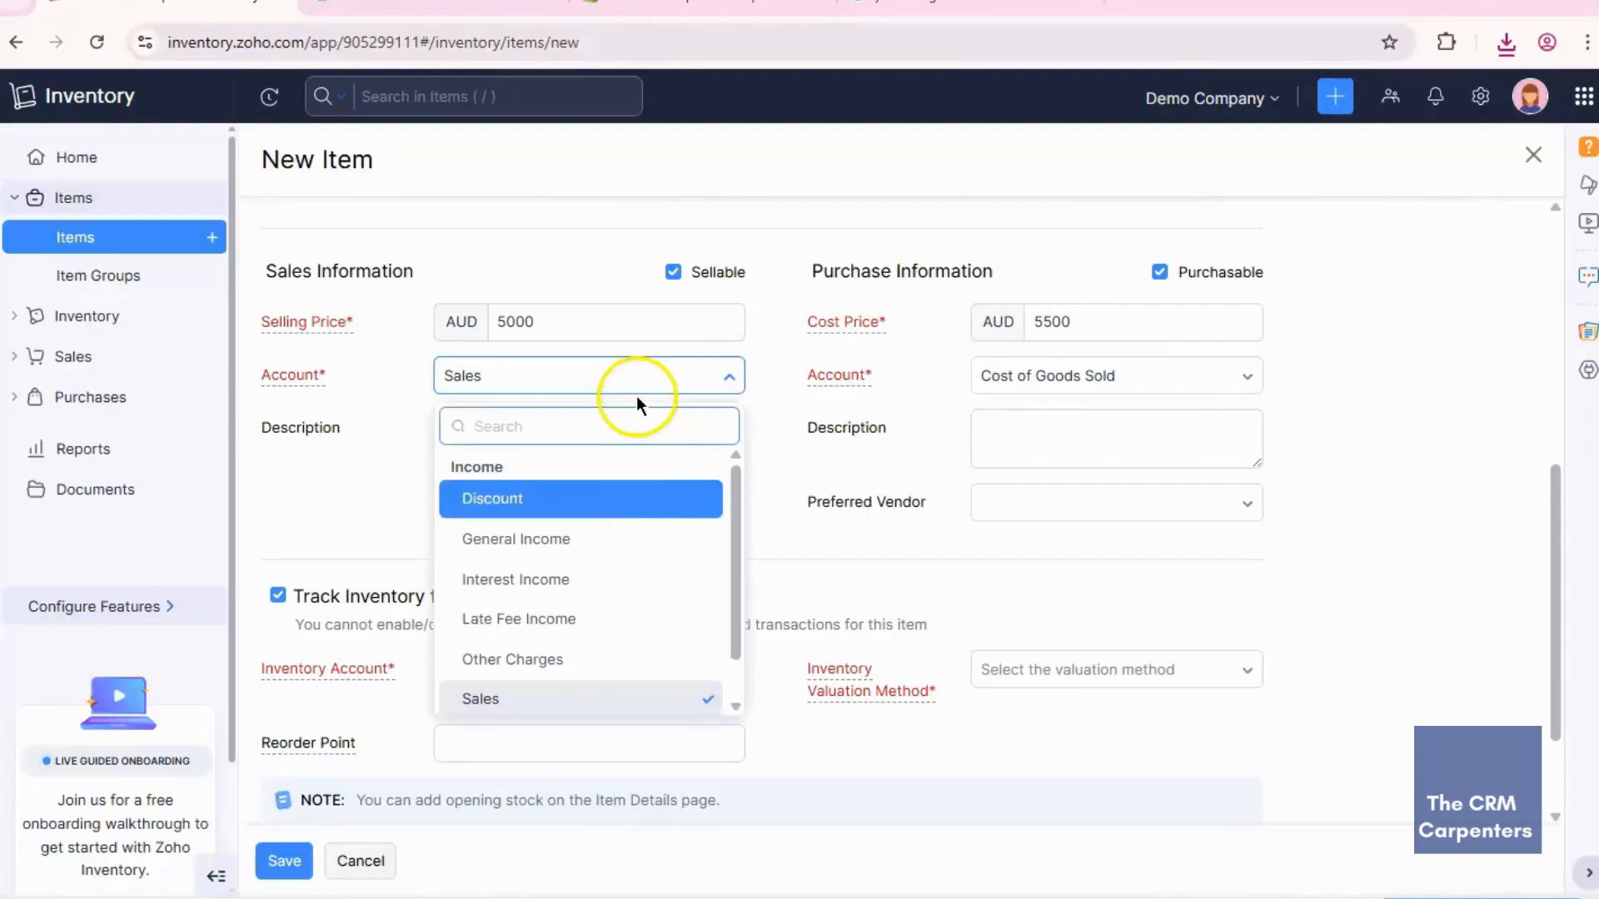
{"action": "left_click", "coordinate": [635, 377]}
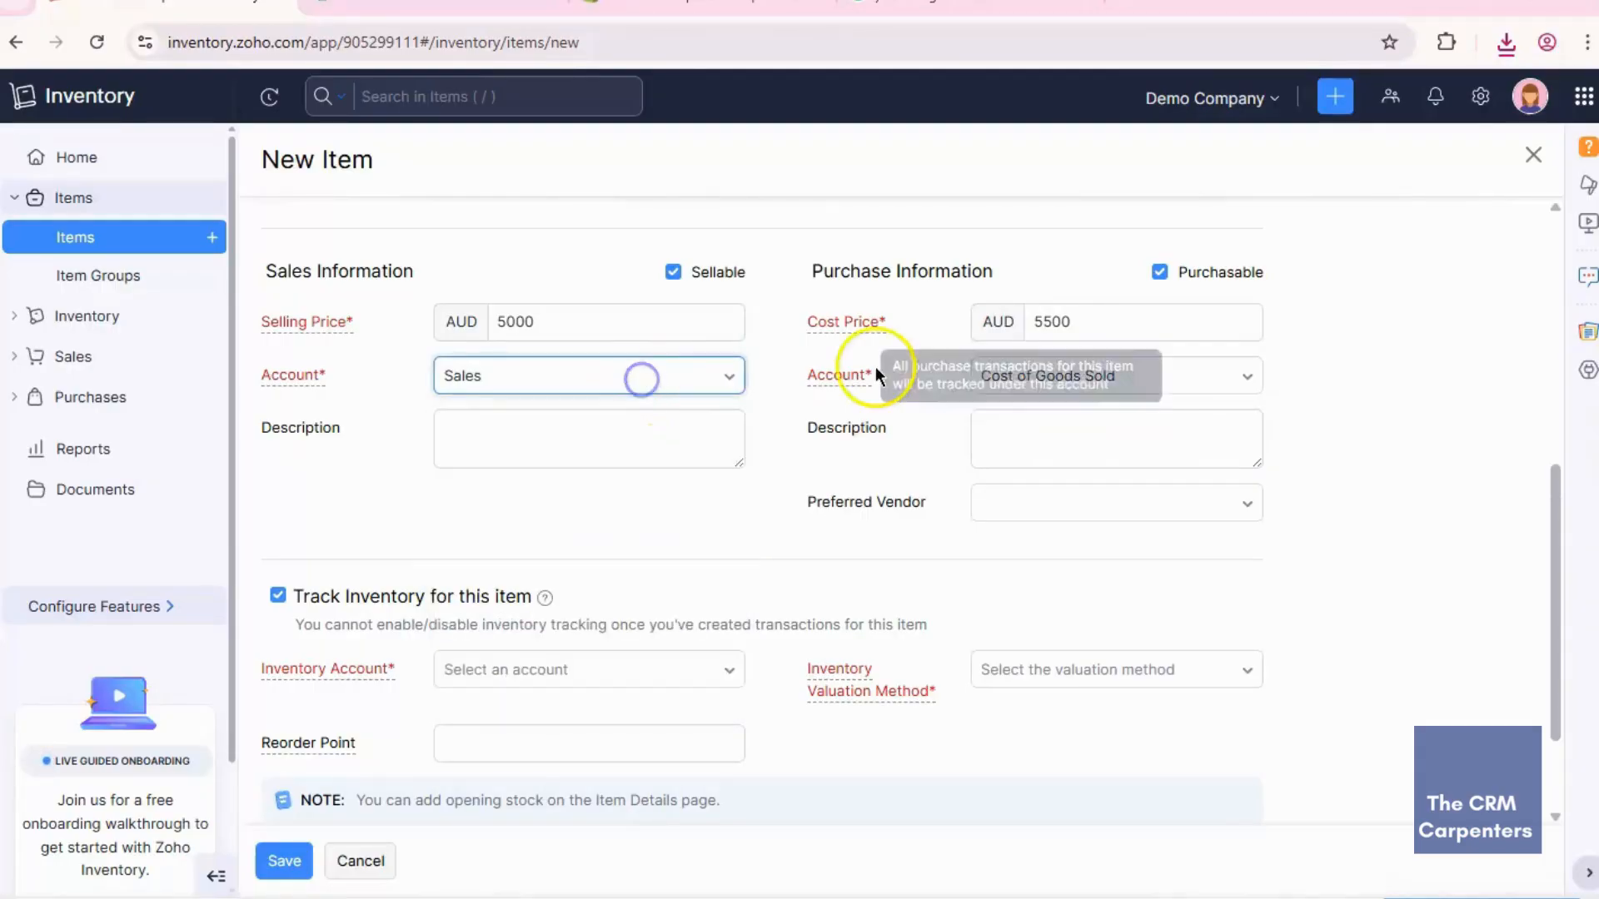
{"action": "left_click", "coordinate": [1219, 377]}
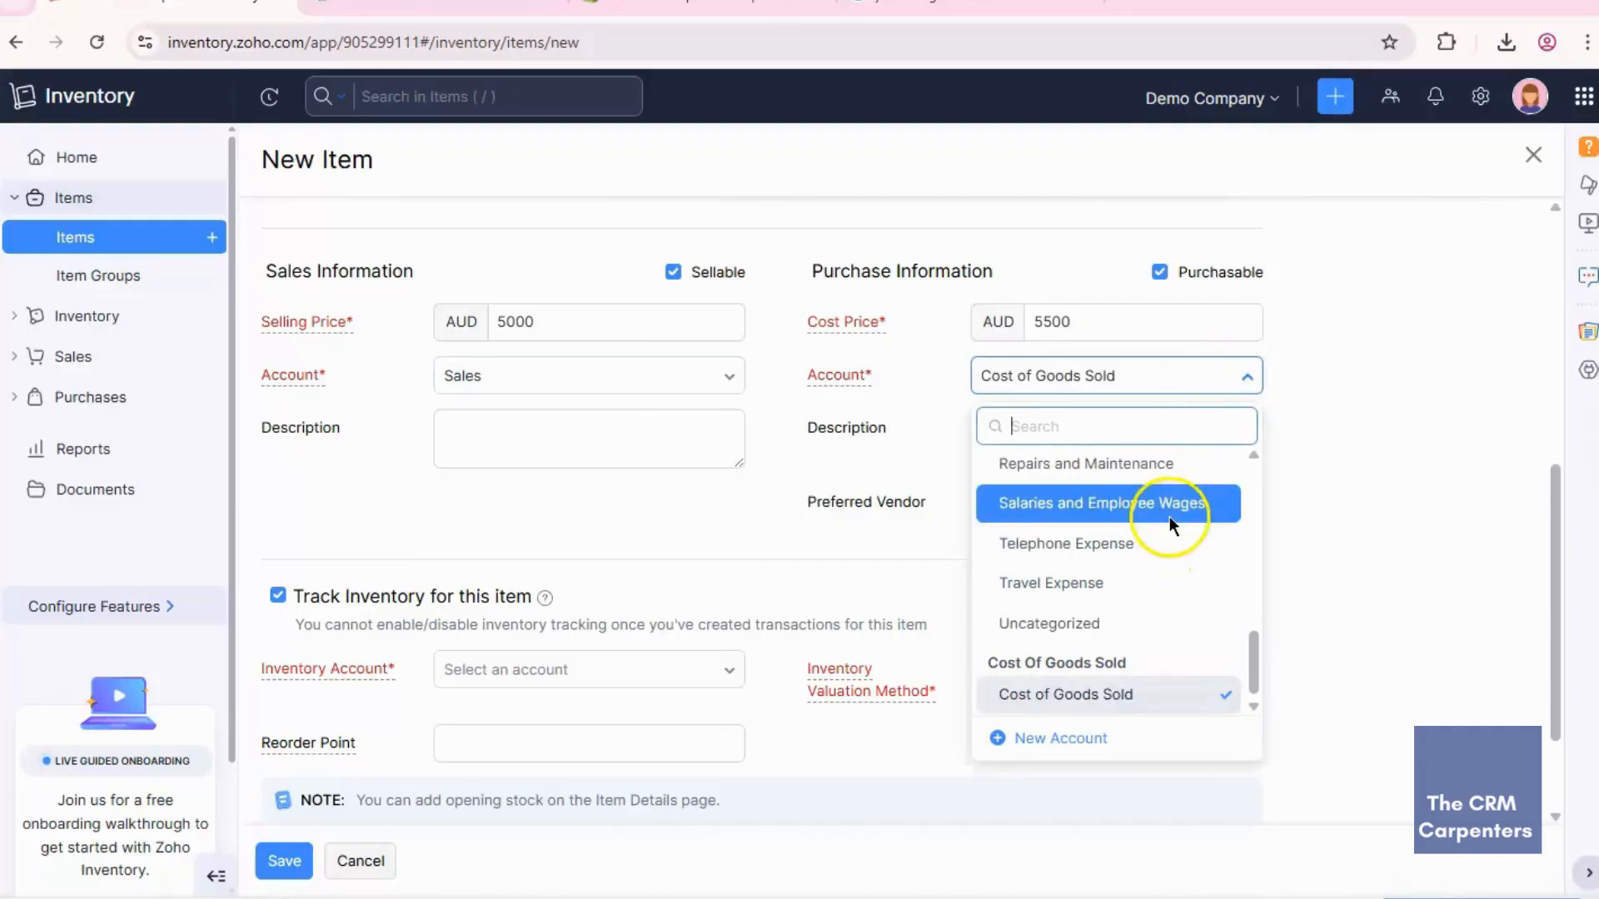
{"action": "left_click", "coordinate": [1333, 464]}
Step: Set the item's inventory account to Inventory Asset
{"action": "scroll", "coordinate": [616, 583], "scroll_direction": "down", "scroll_amount": 1}
{"action": "left_click", "coordinate": [535, 566]}
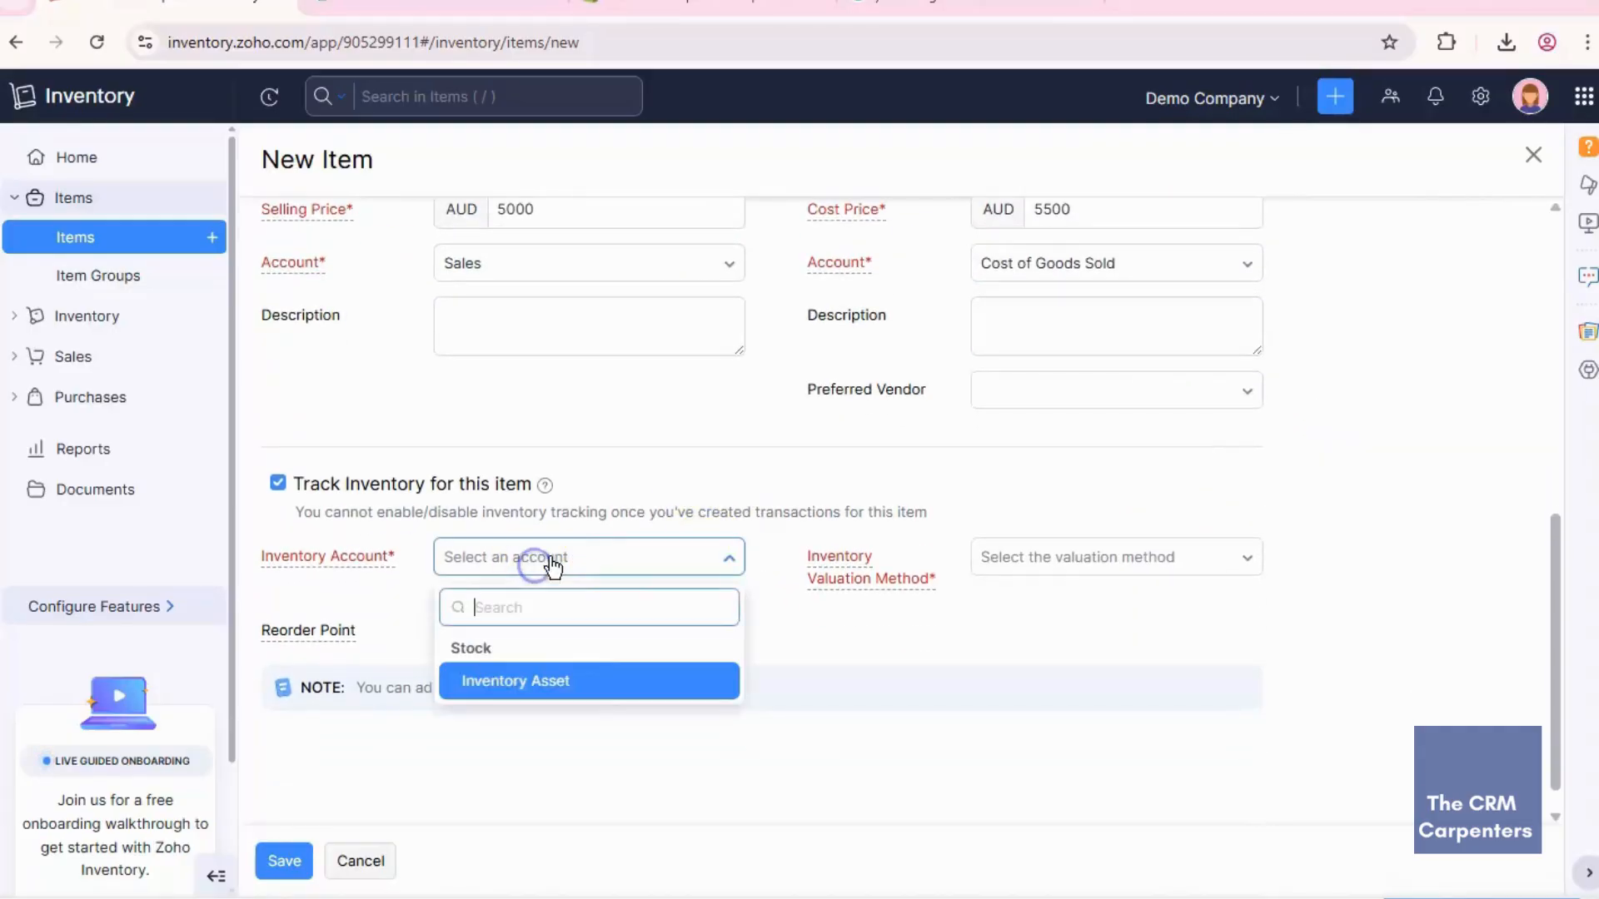
{"action": "left_click", "coordinate": [574, 680]}
{"action": "scroll", "coordinate": [592, 525], "scroll_direction": "down", "scroll_amount": 1}
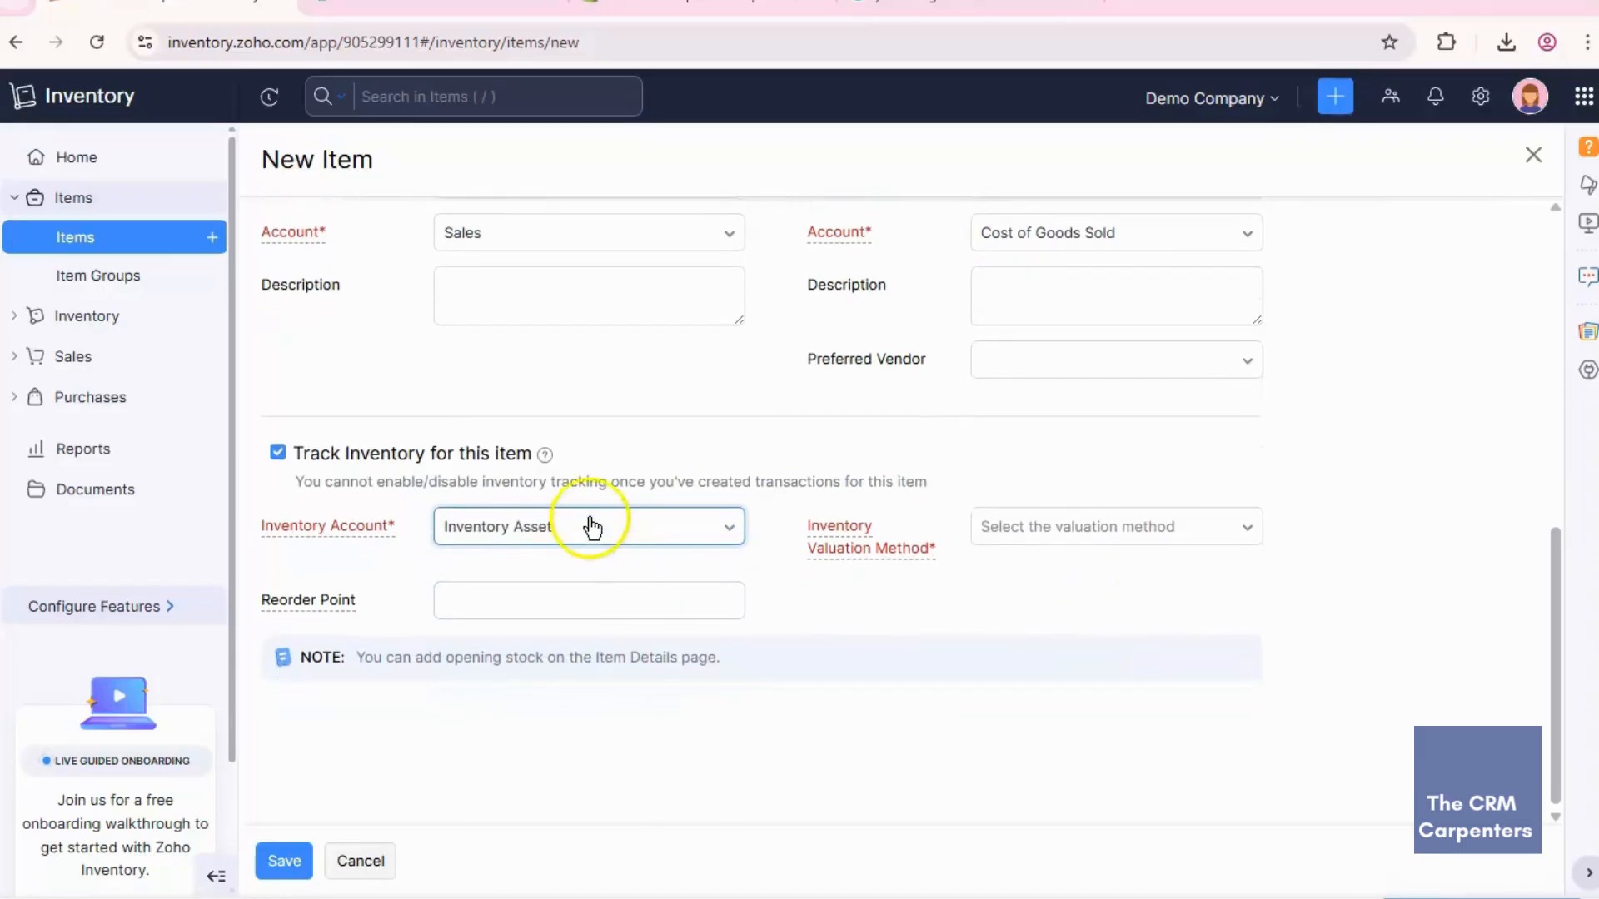
{"action": "left_click", "coordinate": [590, 523]}
{"action": "left_click", "coordinate": [626, 523]}
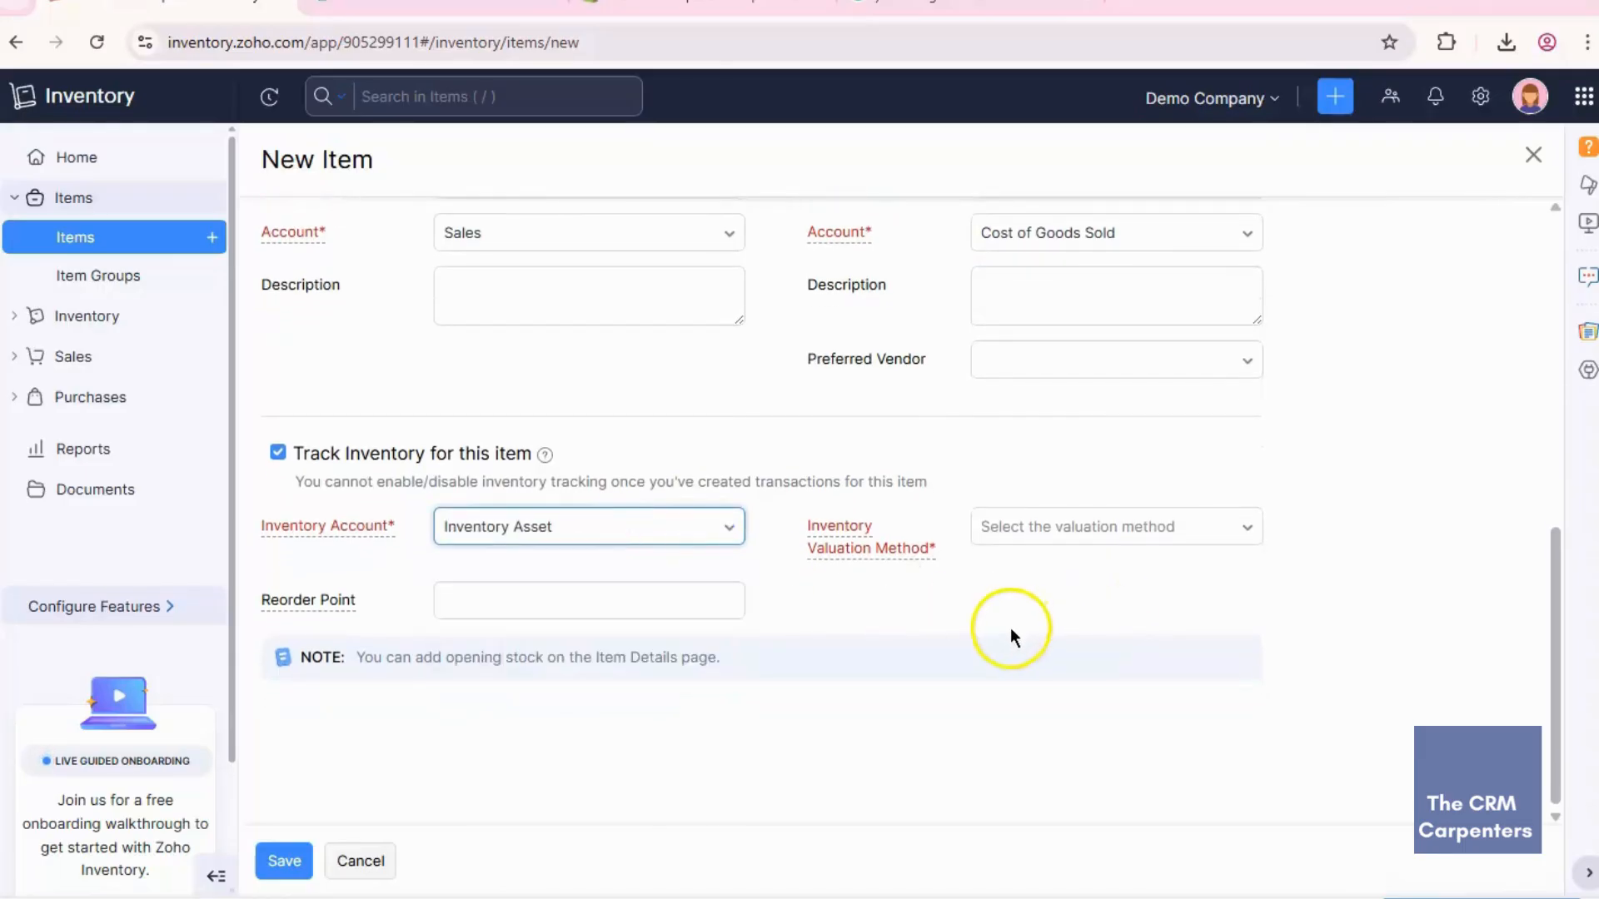
Step: Set the inventory valuation method to FIFO (First In, First Out) and save the new item
{"action": "left_click", "coordinate": [1077, 538]}
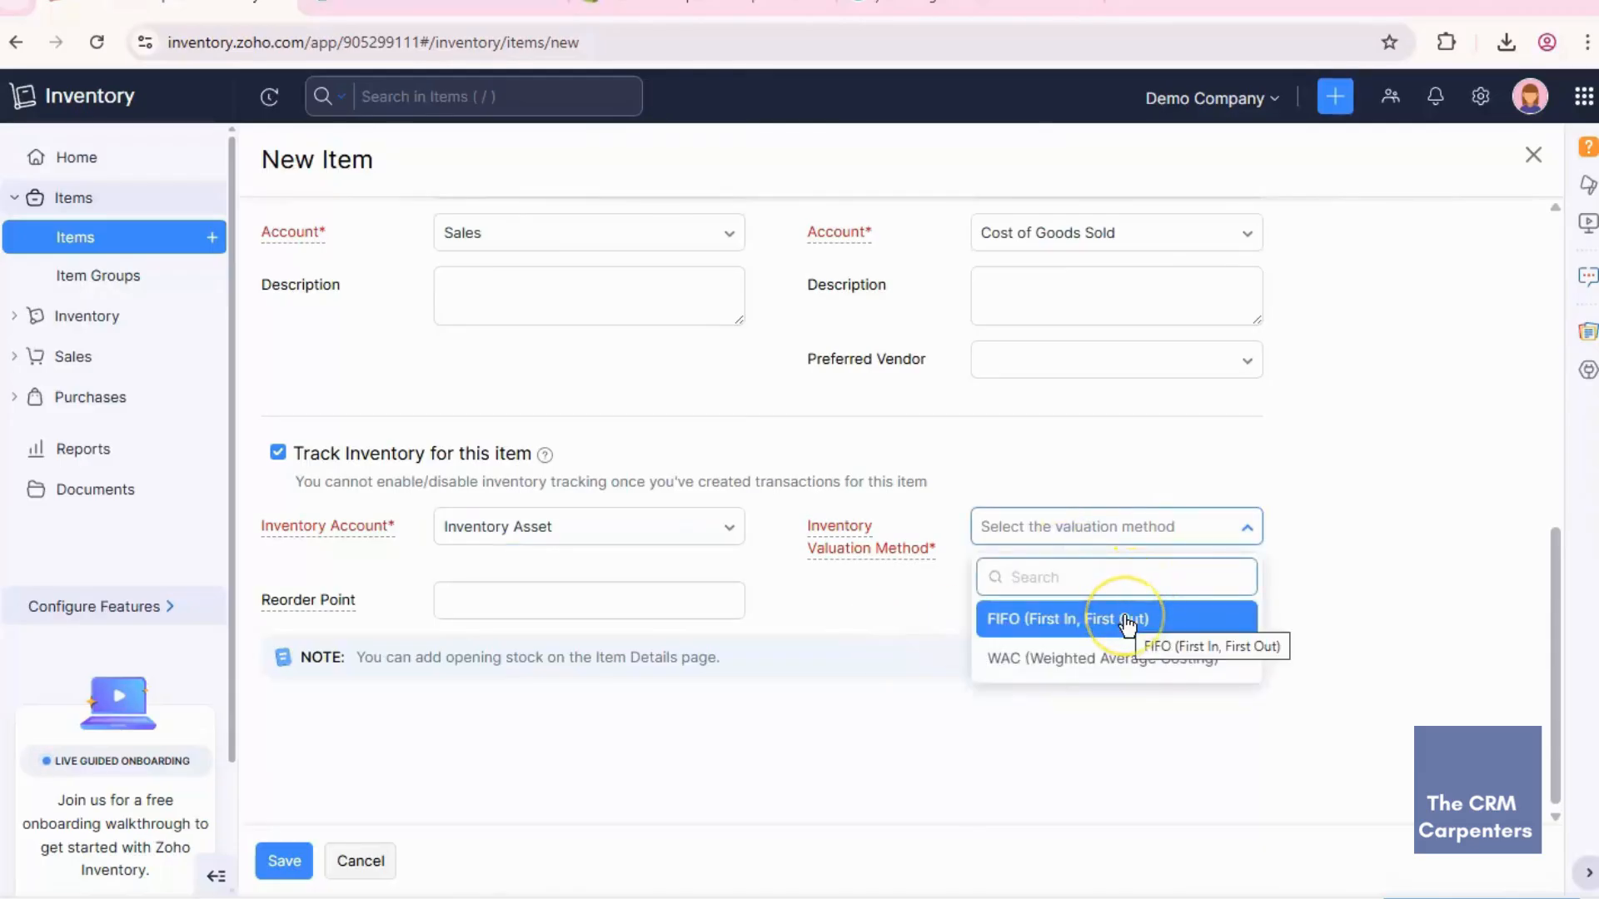
{"action": "left_click", "coordinate": [1160, 623]}
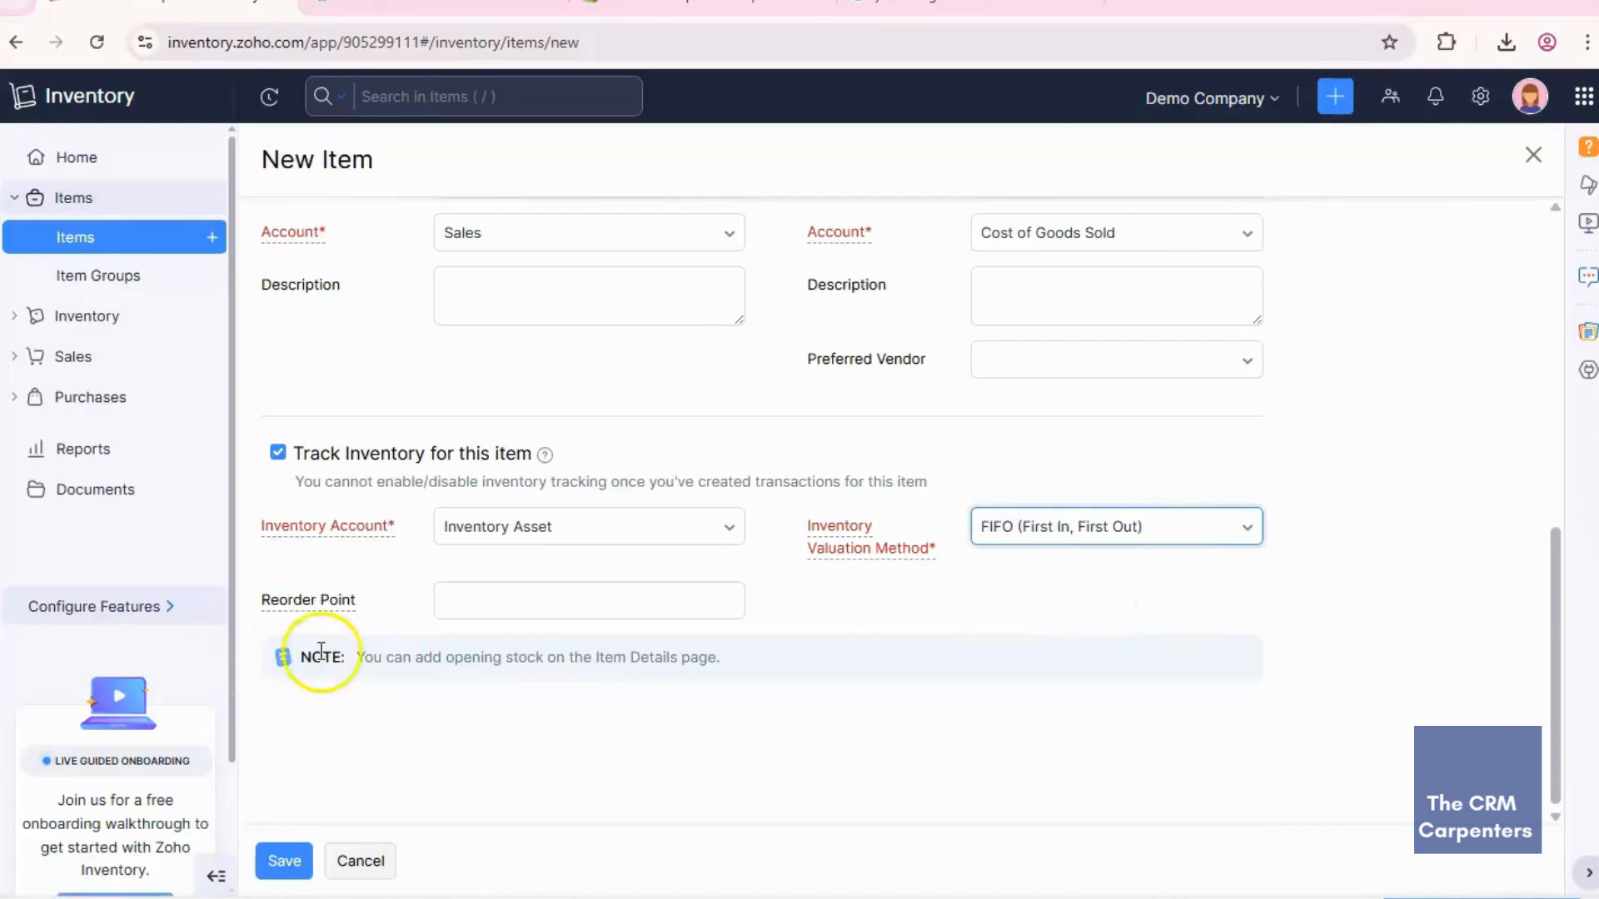
{"action": "scroll", "coordinate": [378, 653], "scroll_direction": "up", "scroll_amount": 8}
{"action": "scroll", "coordinate": [372, 653], "scroll_direction": "down", "scroll_amount": 5}
{"action": "scroll", "coordinate": [336, 690], "scroll_direction": "down", "scroll_amount": 3}
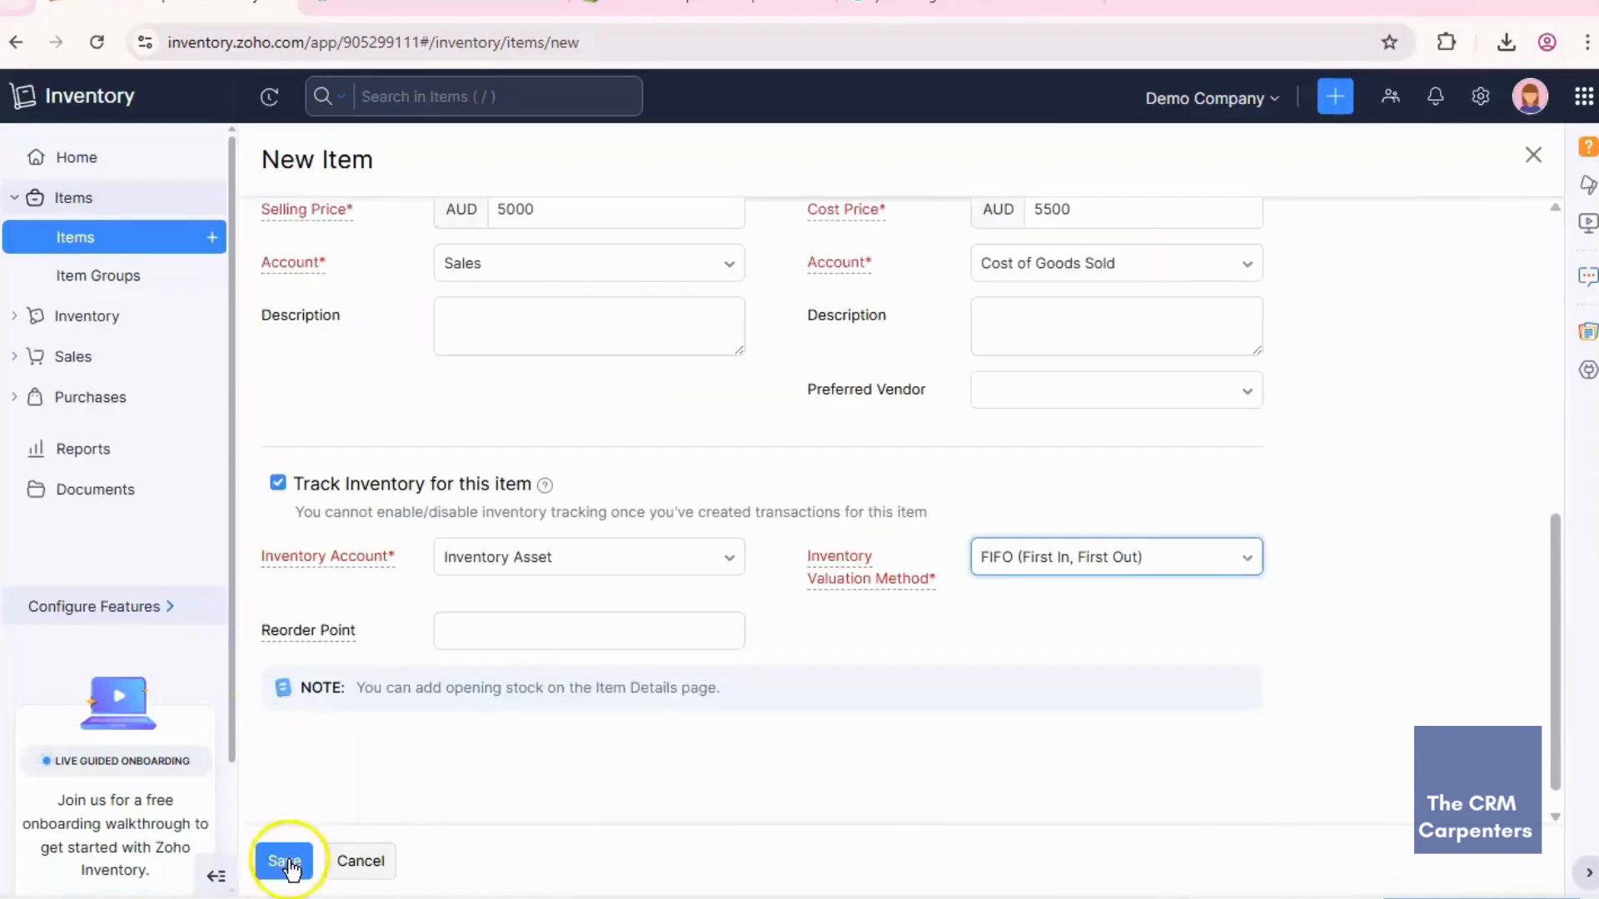
{"action": "left_click", "coordinate": [284, 862]}
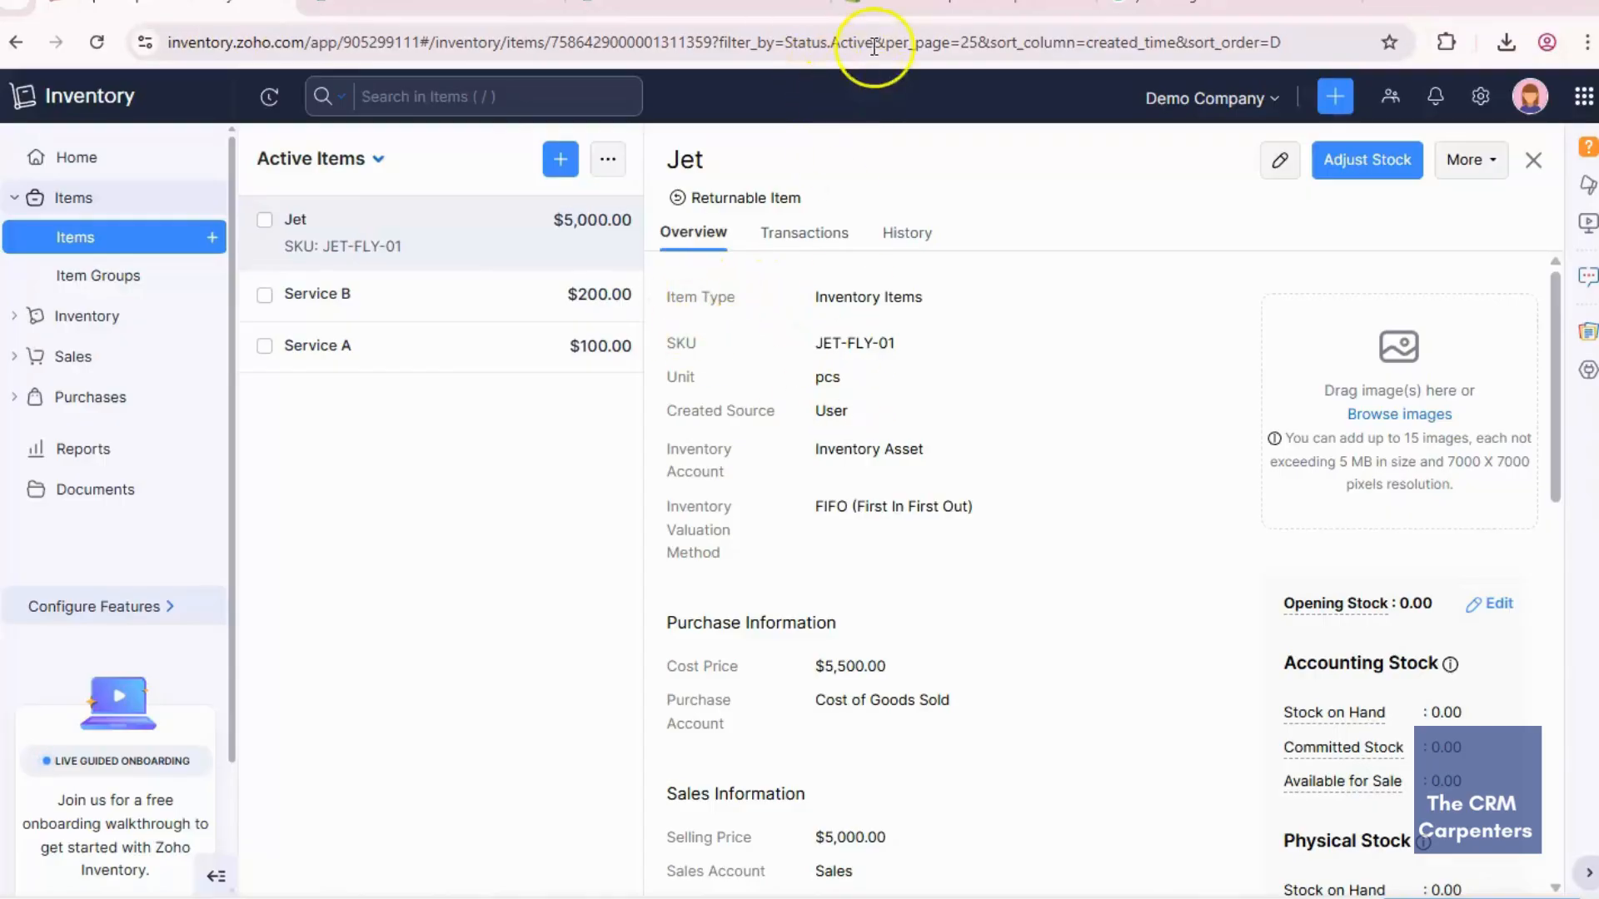
Step: Switch to Shopify, open the Jet product and compare its details with the Jet item in Zoho Inventory
{"action": "left_click", "coordinate": [903, 8]}
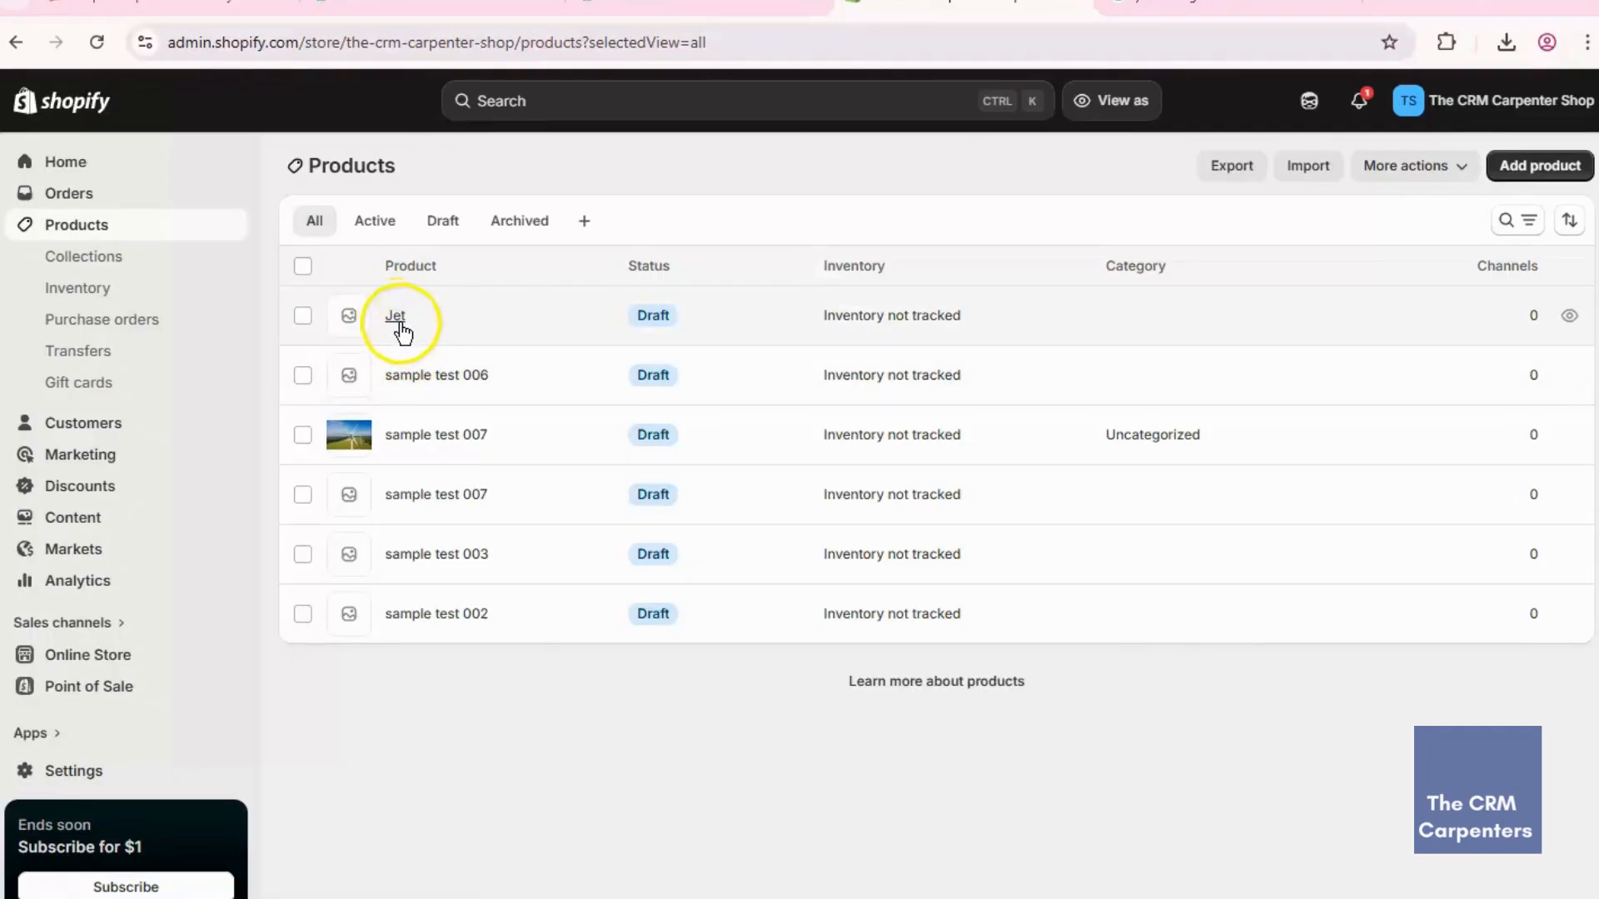
{"action": "left_click", "coordinate": [397, 321]}
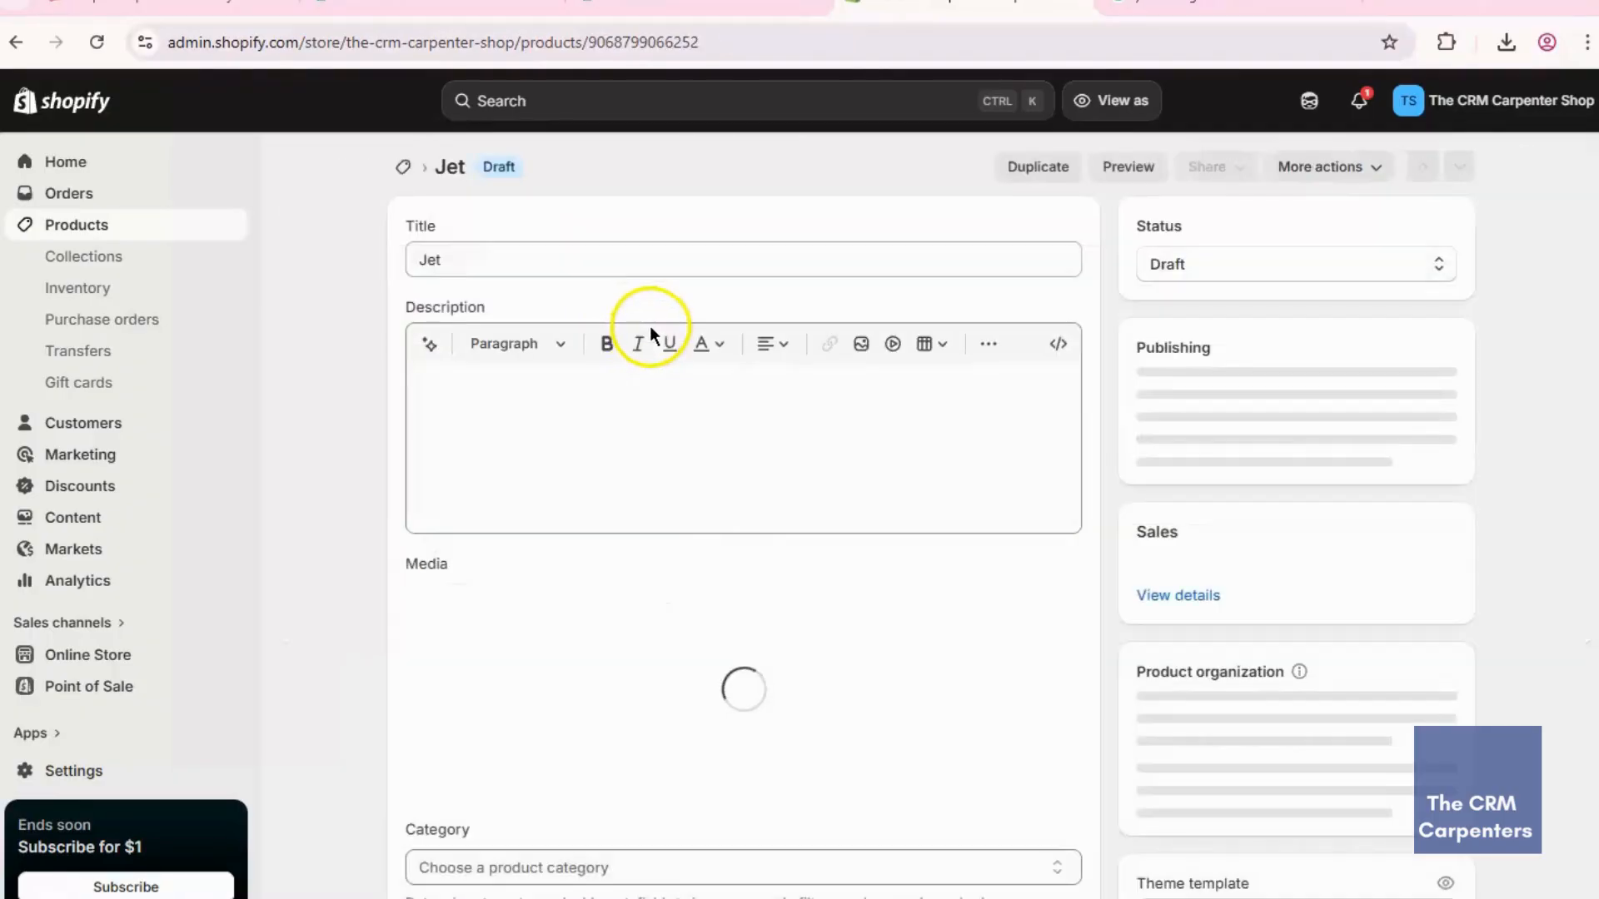
{"action": "scroll", "coordinate": [714, 493], "scroll_direction": "down", "scroll_amount": 3}
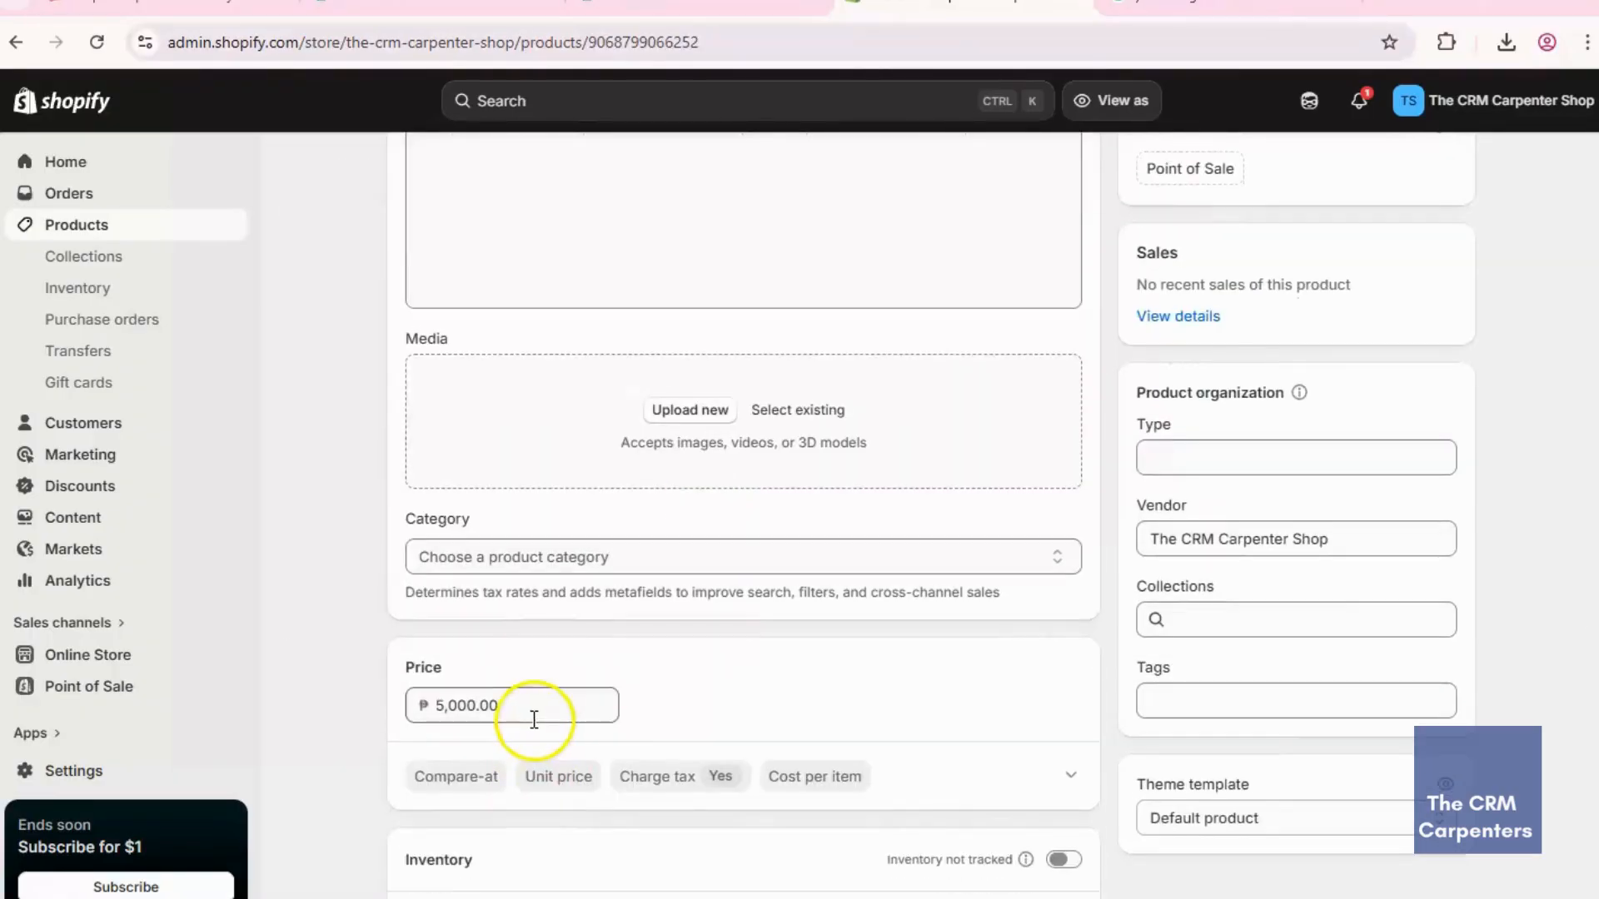
{"action": "left_click", "coordinate": [185, 11]}
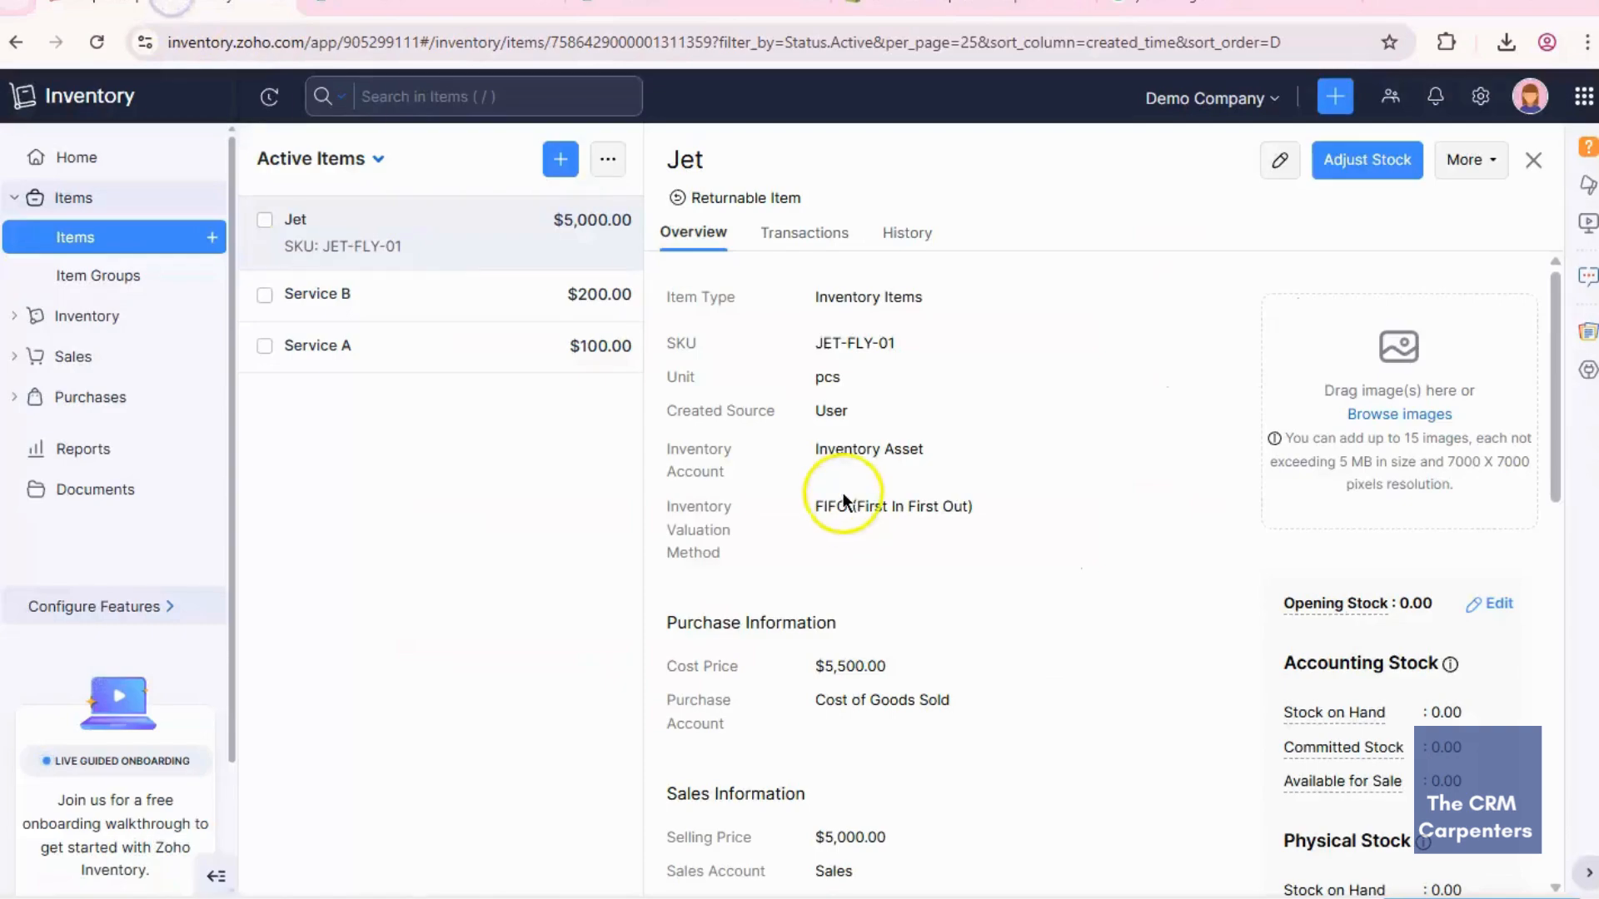
Step: Compare Jet's selling price in Zoho Inventory with the price of the Jet product in Shopify
{"action": "scroll", "coordinate": [903, 668], "scroll_direction": "down", "scroll_amount": 2}
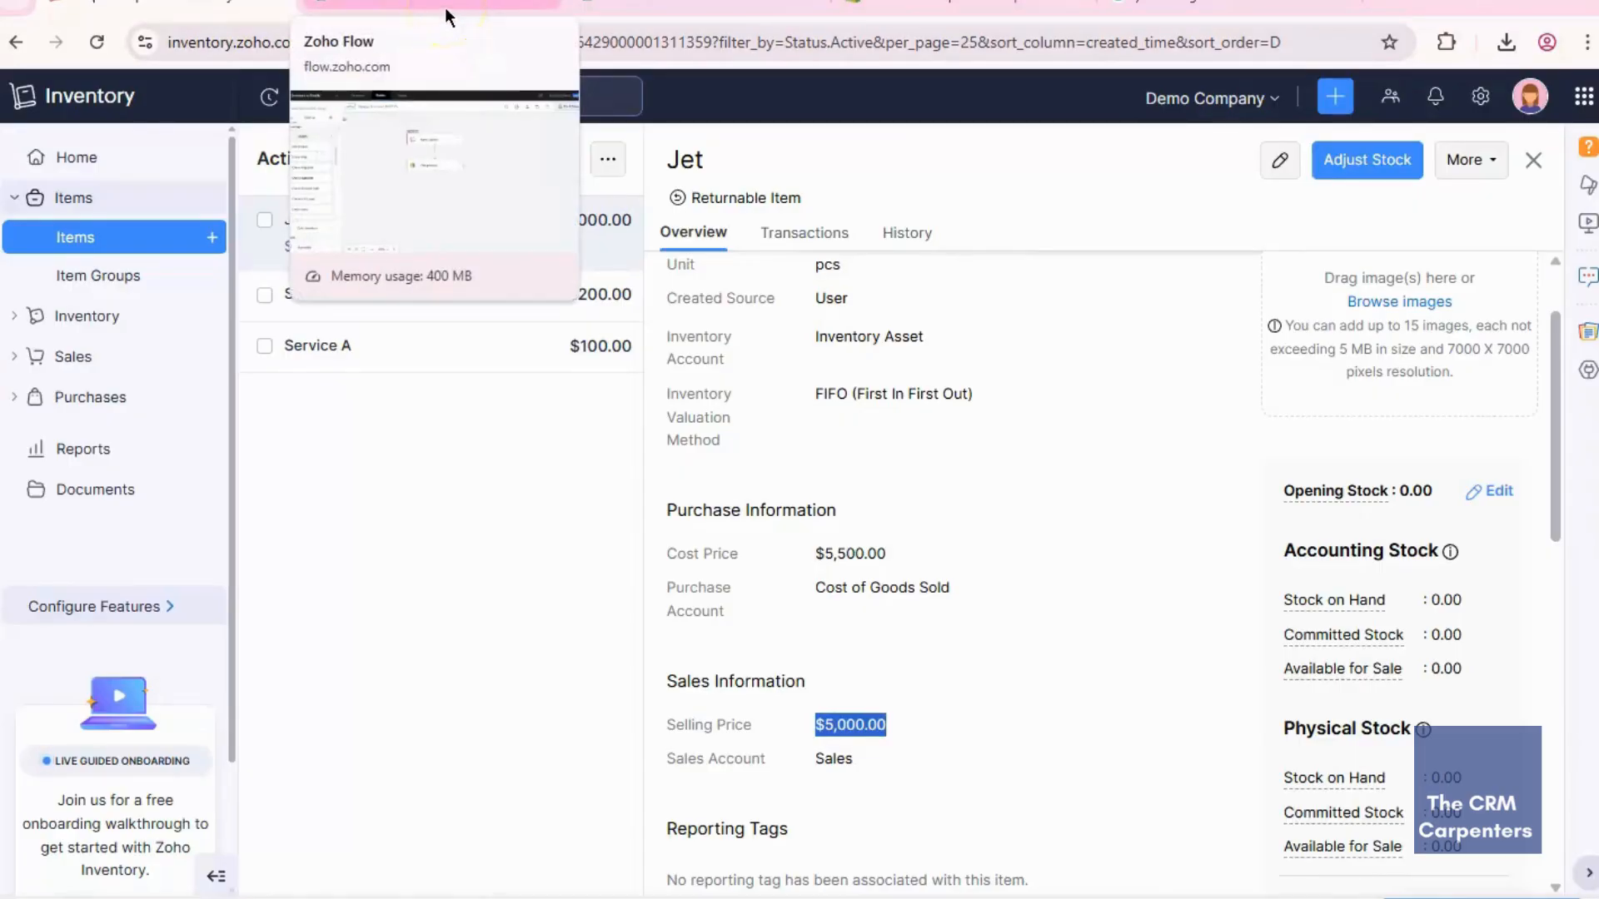
{"action": "left_click", "coordinate": [986, 12]}
{"action": "scroll", "coordinate": [568, 561], "scroll_direction": "down", "scroll_amount": 3}
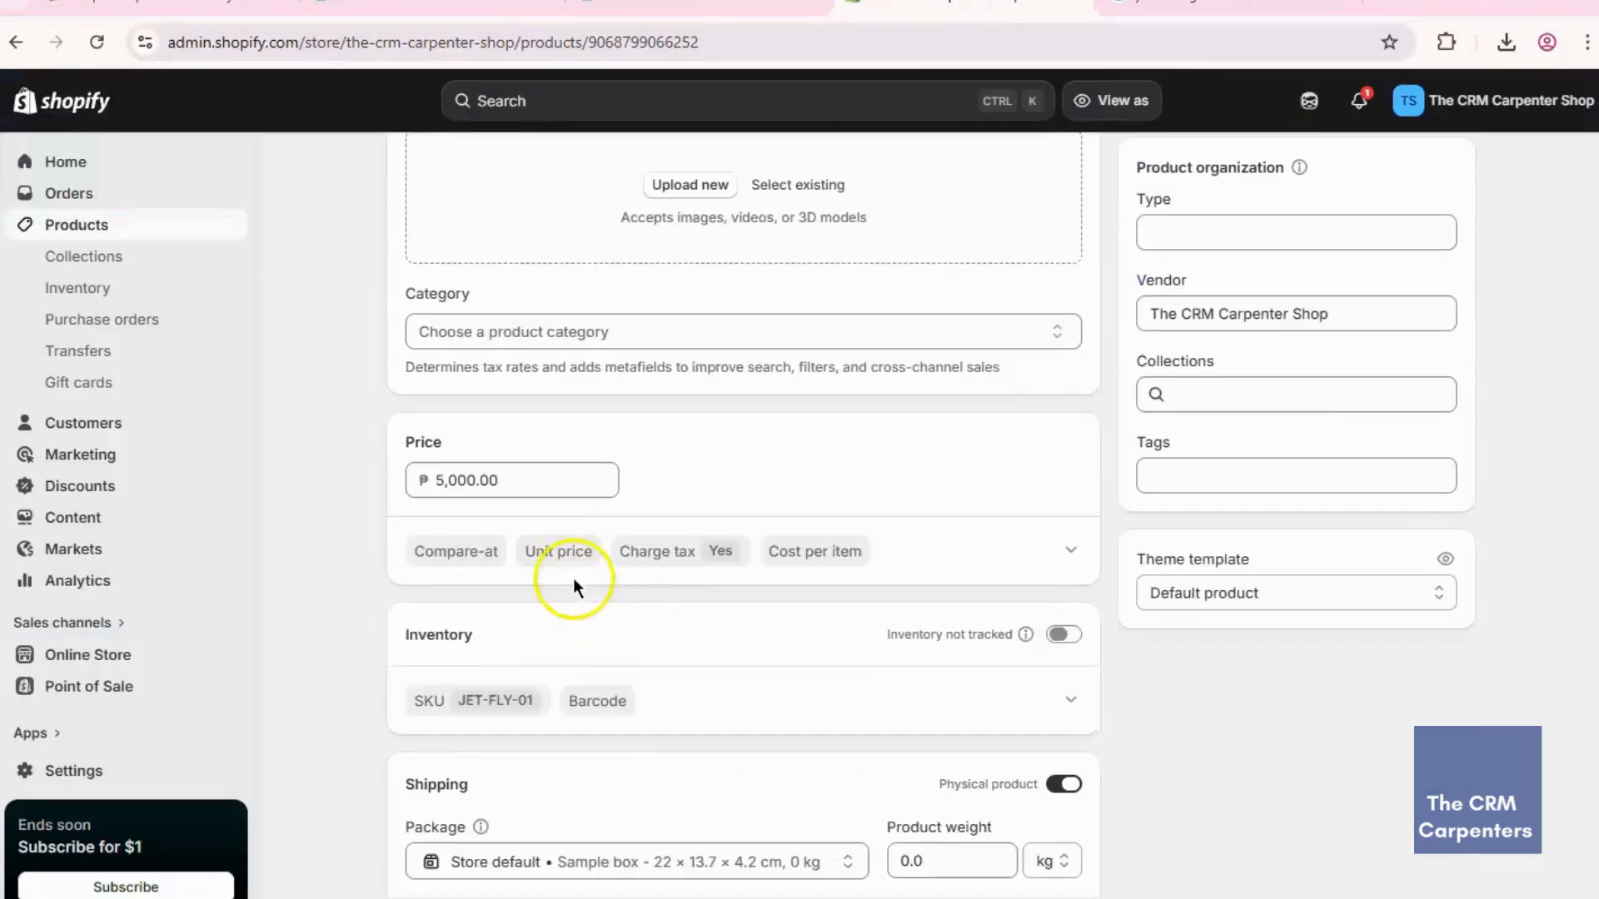
Step: Expand the Jet product's inventory details in Shopify and compare its SKU with the Jet item in Zoho Inventory
{"action": "left_click", "coordinate": [479, 709]}
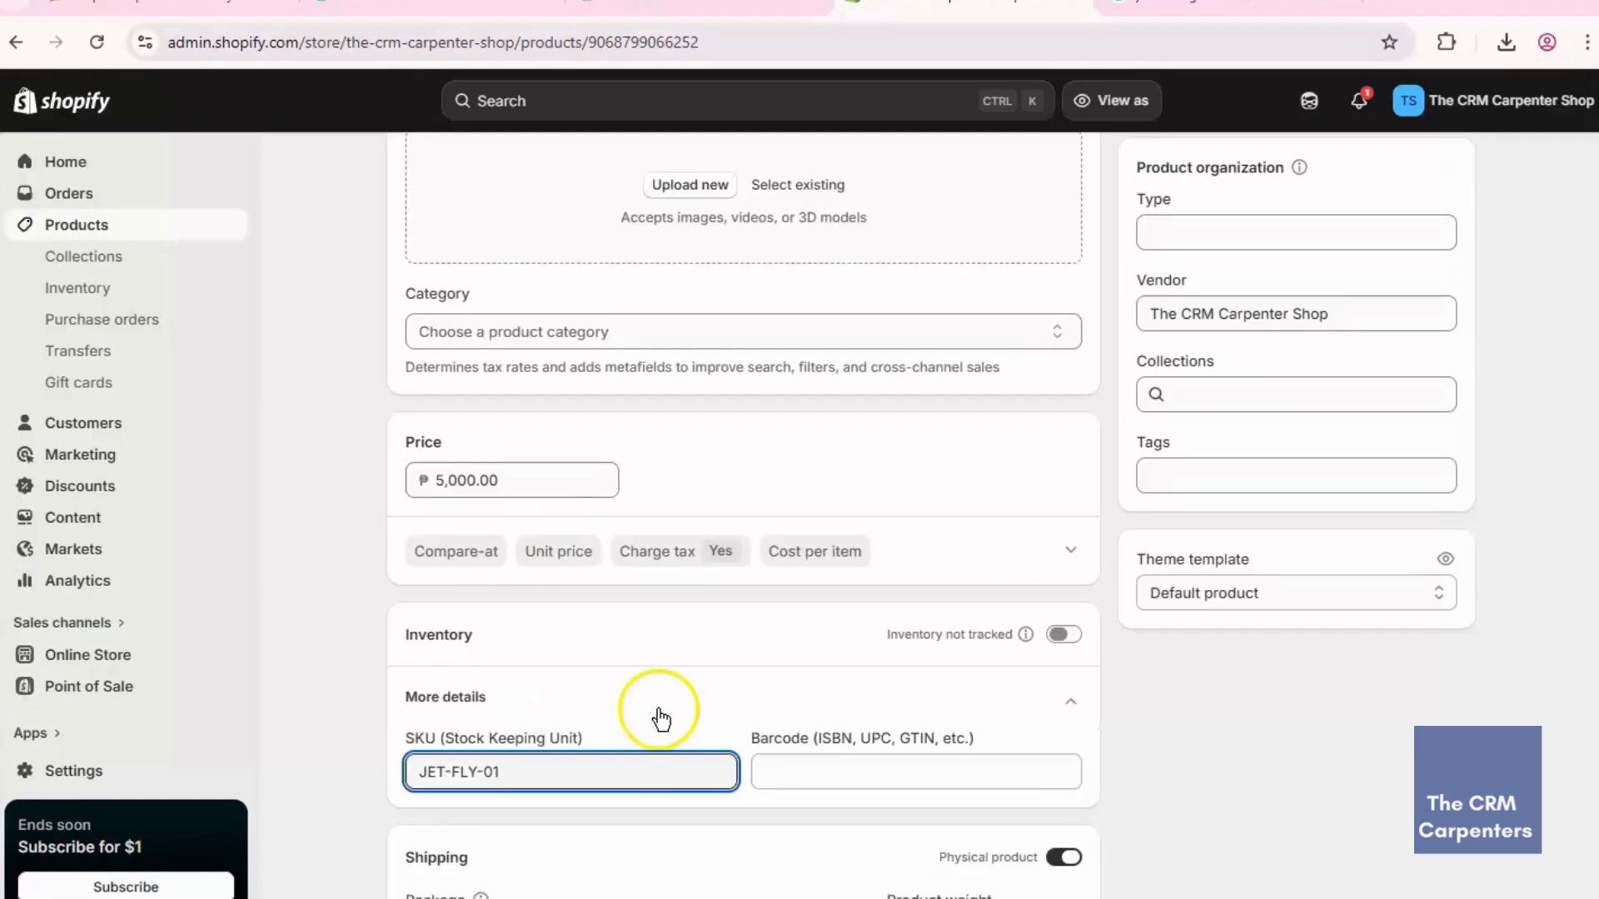
{"action": "scroll", "coordinate": [583, 704], "scroll_direction": "down", "scroll_amount": 1}
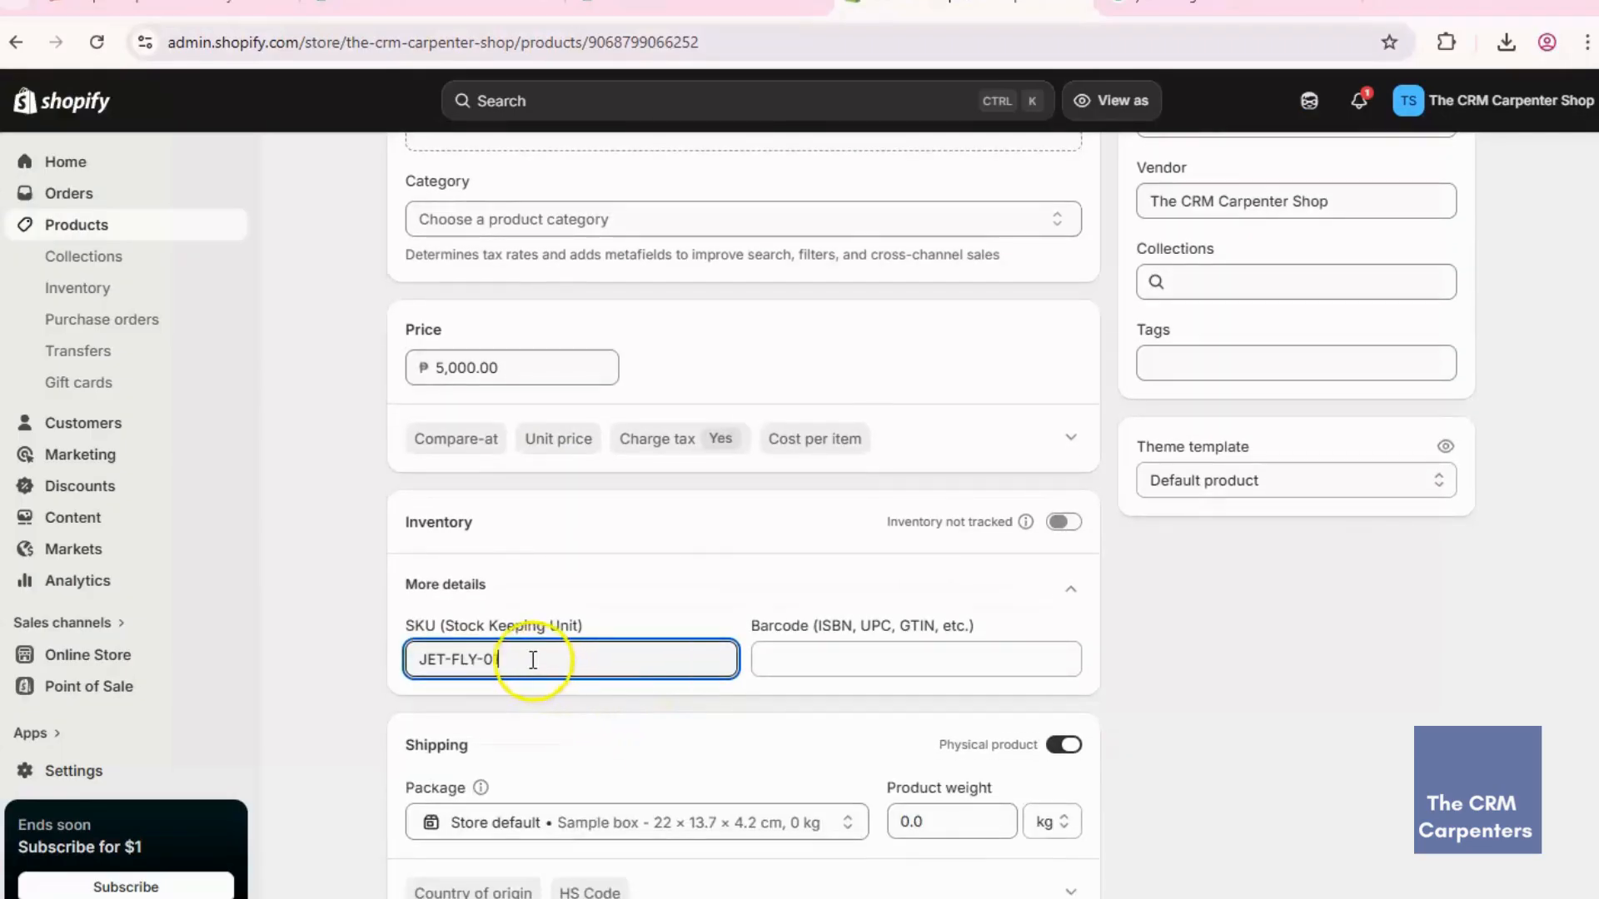
{"action": "left_click", "coordinate": [154, 3]}
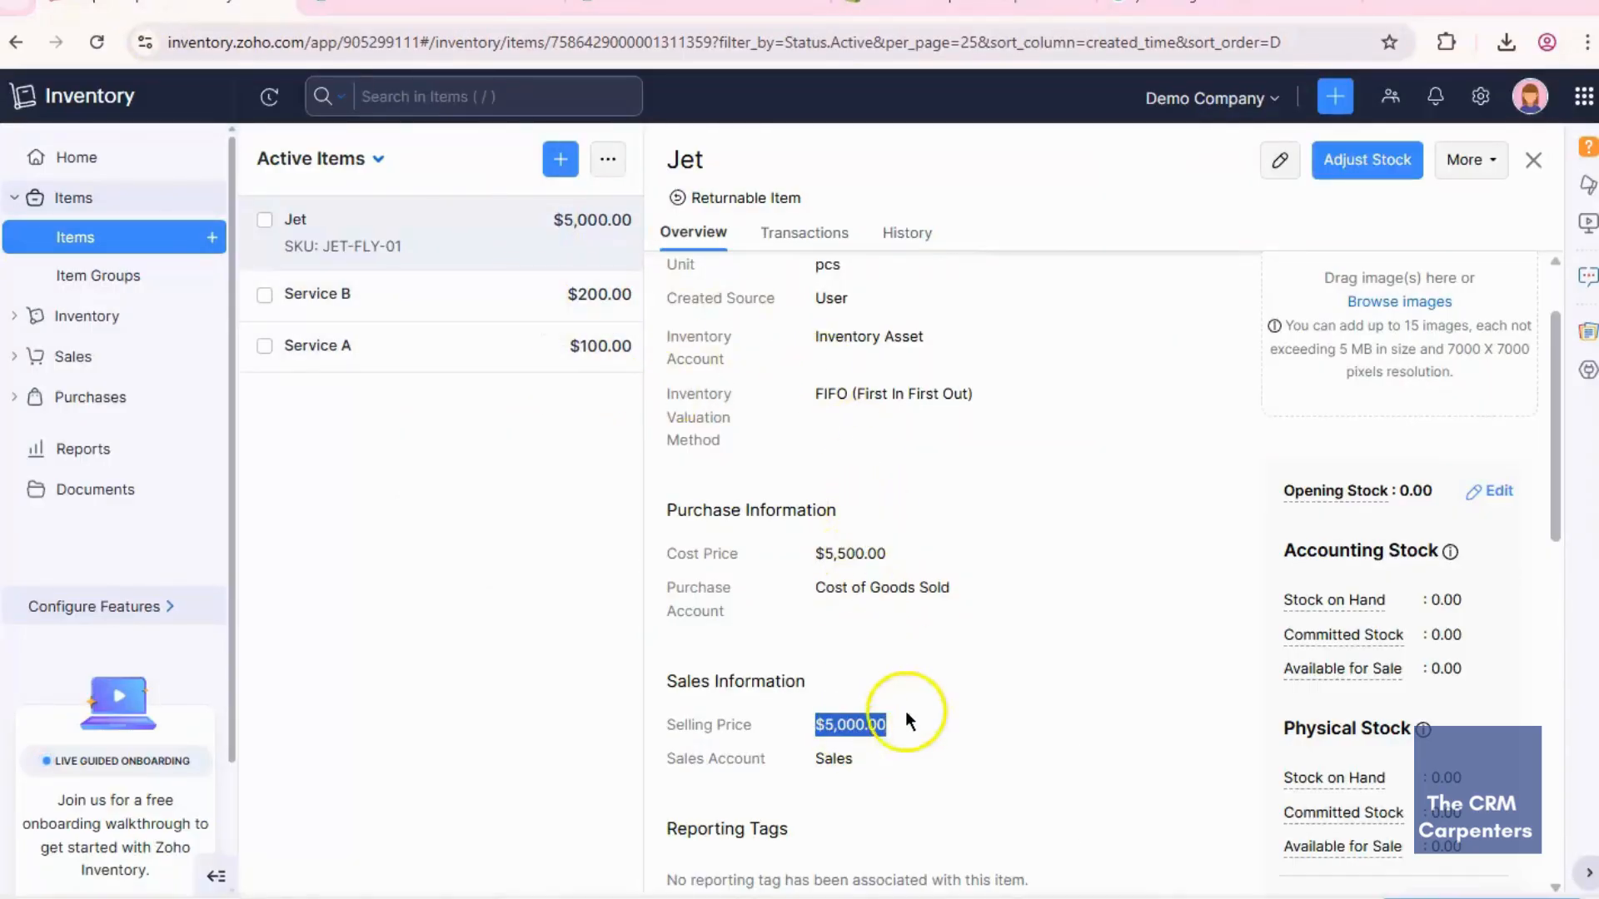
{"action": "scroll", "coordinate": [912, 716], "scroll_direction": "down", "scroll_amount": 1}
{"action": "scroll", "coordinate": [921, 667], "scroll_direction": "up", "scroll_amount": 2}
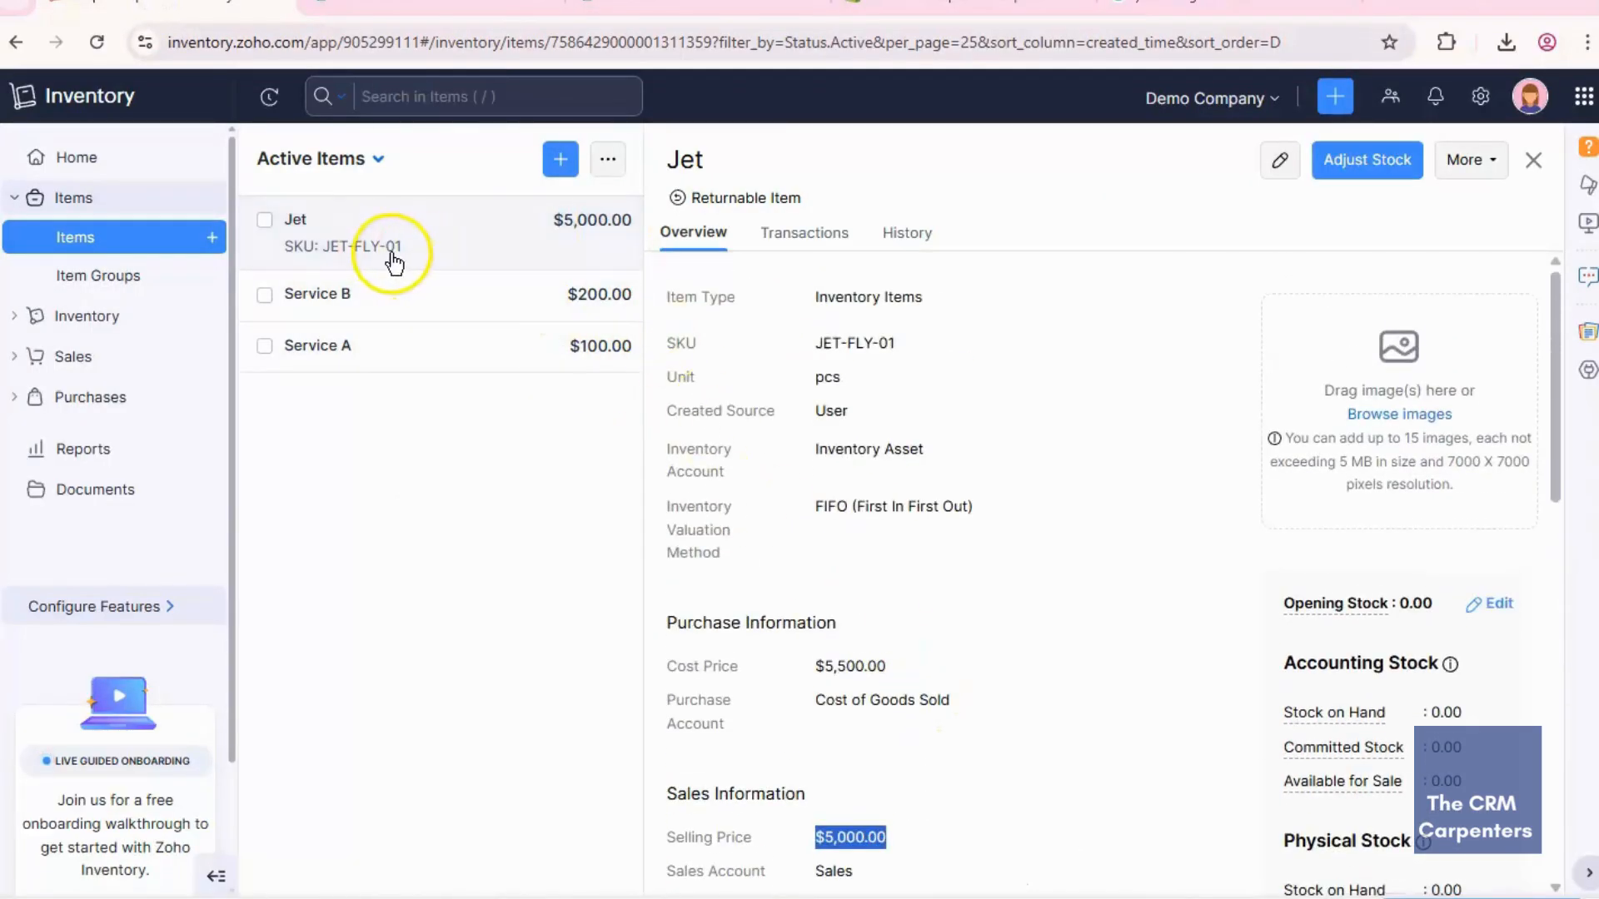
{"action": "left_click", "coordinate": [883, 7]}
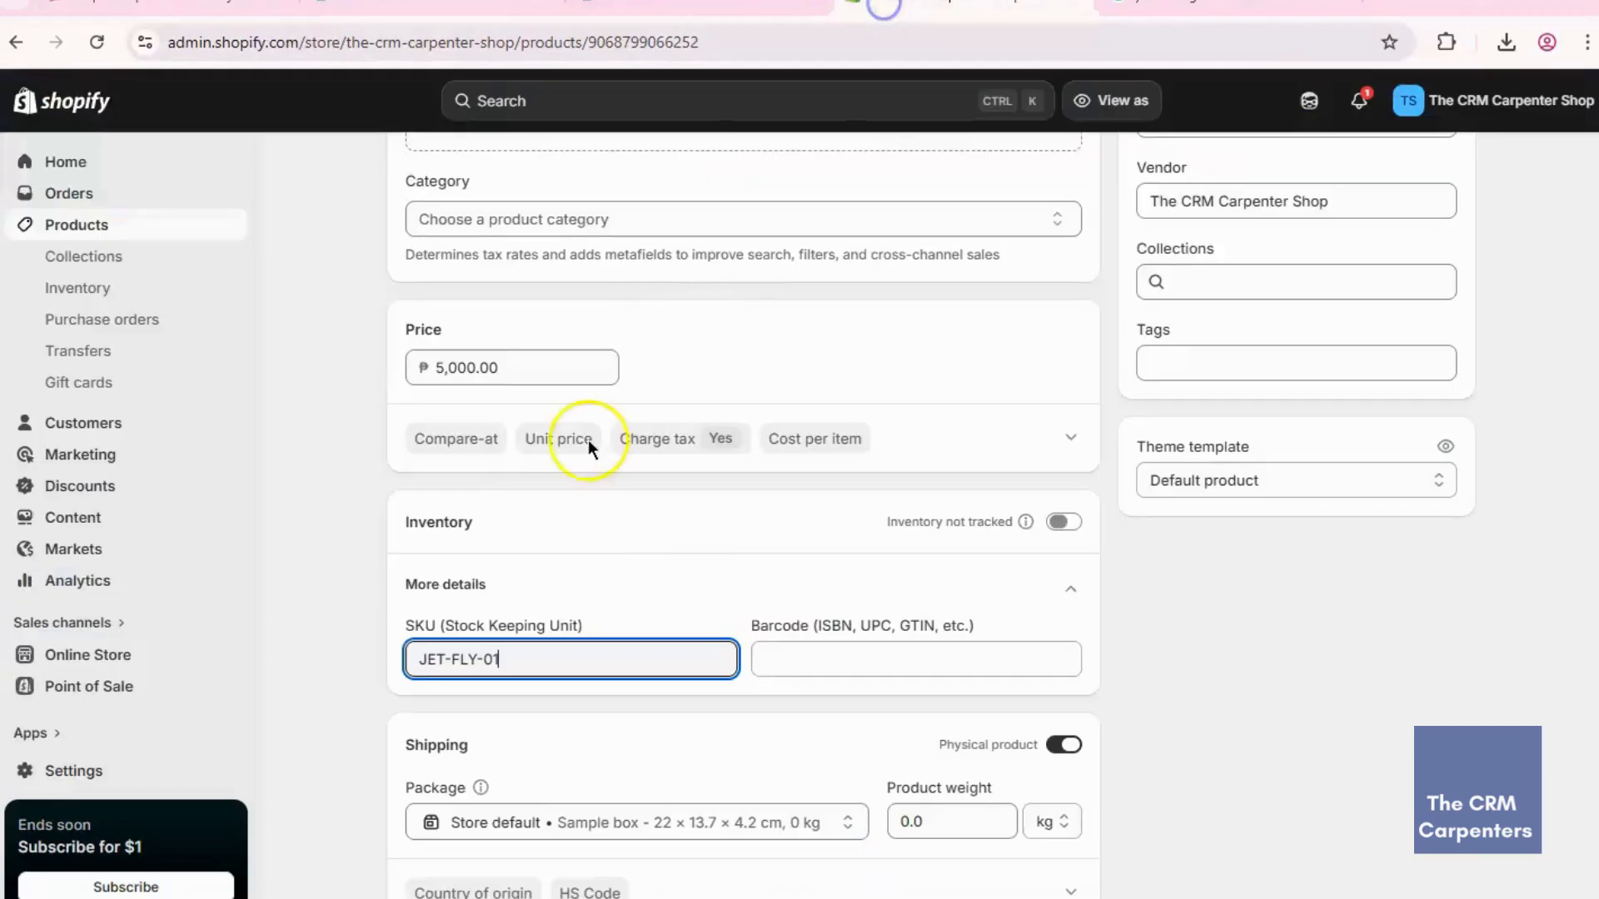
{"action": "scroll", "coordinate": [588, 440], "scroll_direction": "up", "scroll_amount": 6}
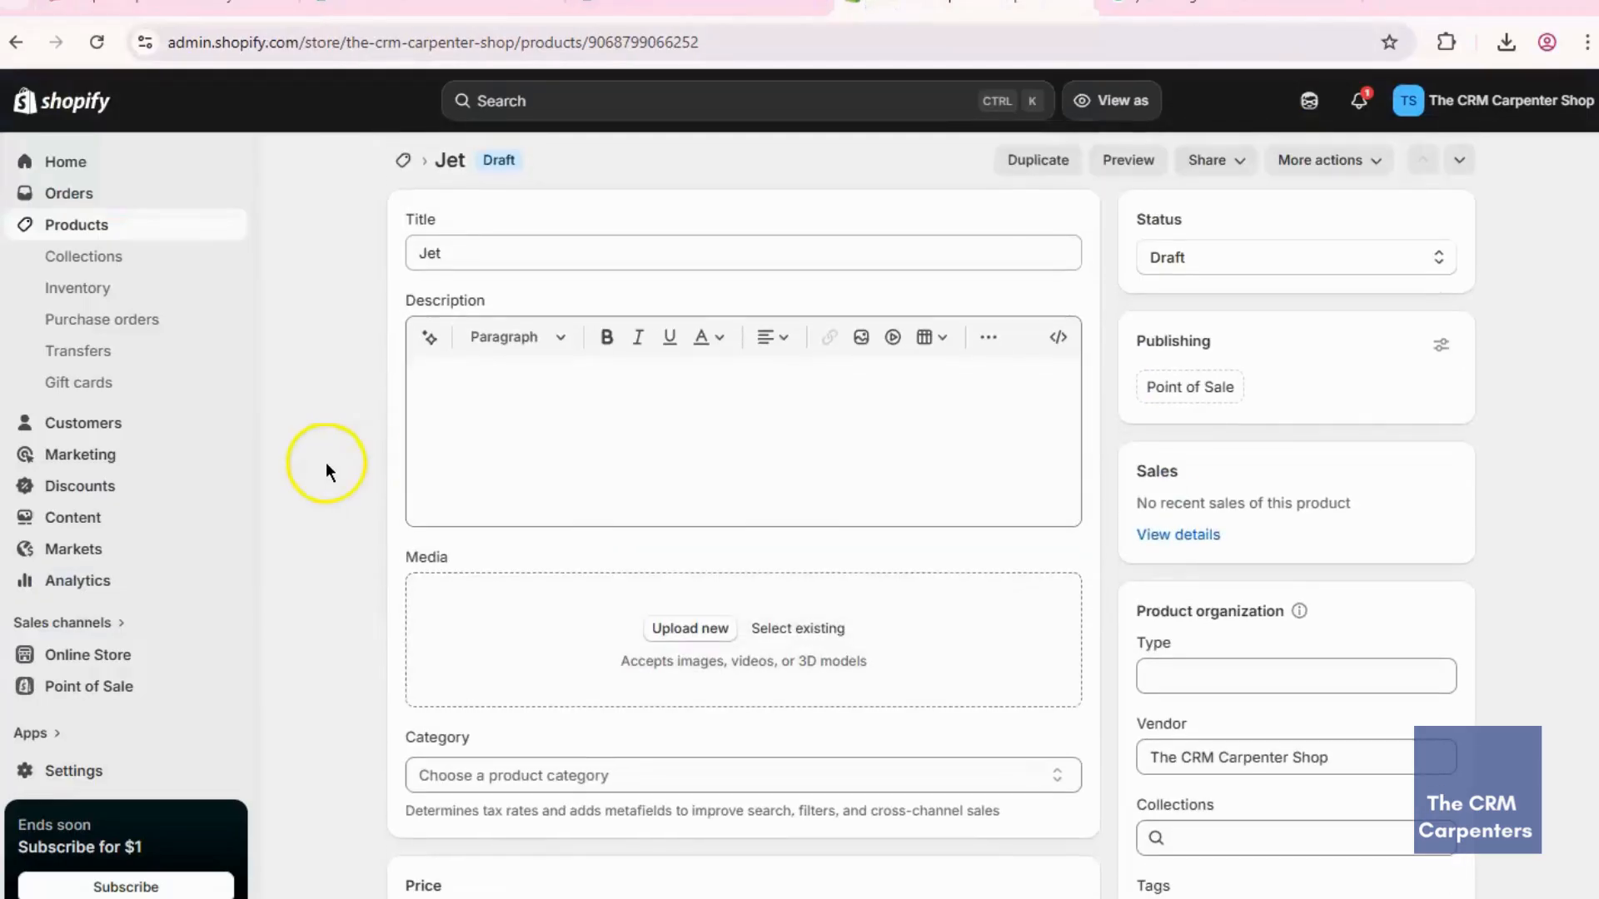
Step: Upload the Jet-fly-01 image from the Marketing thumbnails folder as media for the Jet product
{"action": "scroll", "coordinate": [366, 460], "scroll_direction": "down", "scroll_amount": 4}
{"action": "scroll", "coordinate": [499, 483], "scroll_direction": "up", "scroll_amount": 3}
{"action": "left_click", "coordinate": [683, 525]}
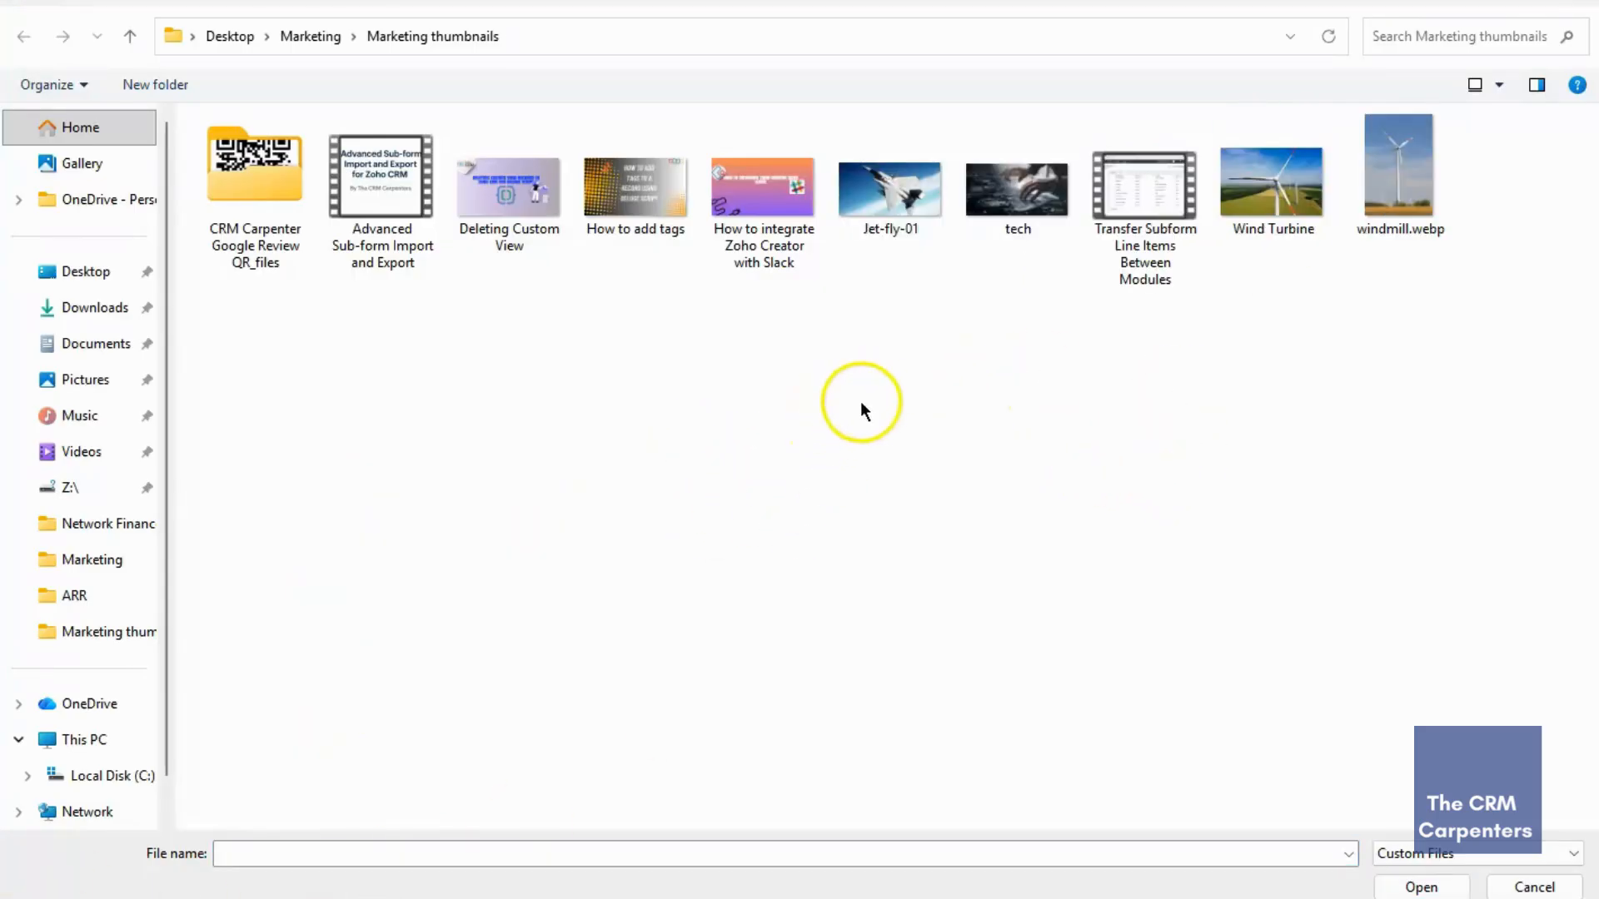
{"action": "left_click", "coordinate": [888, 220]}
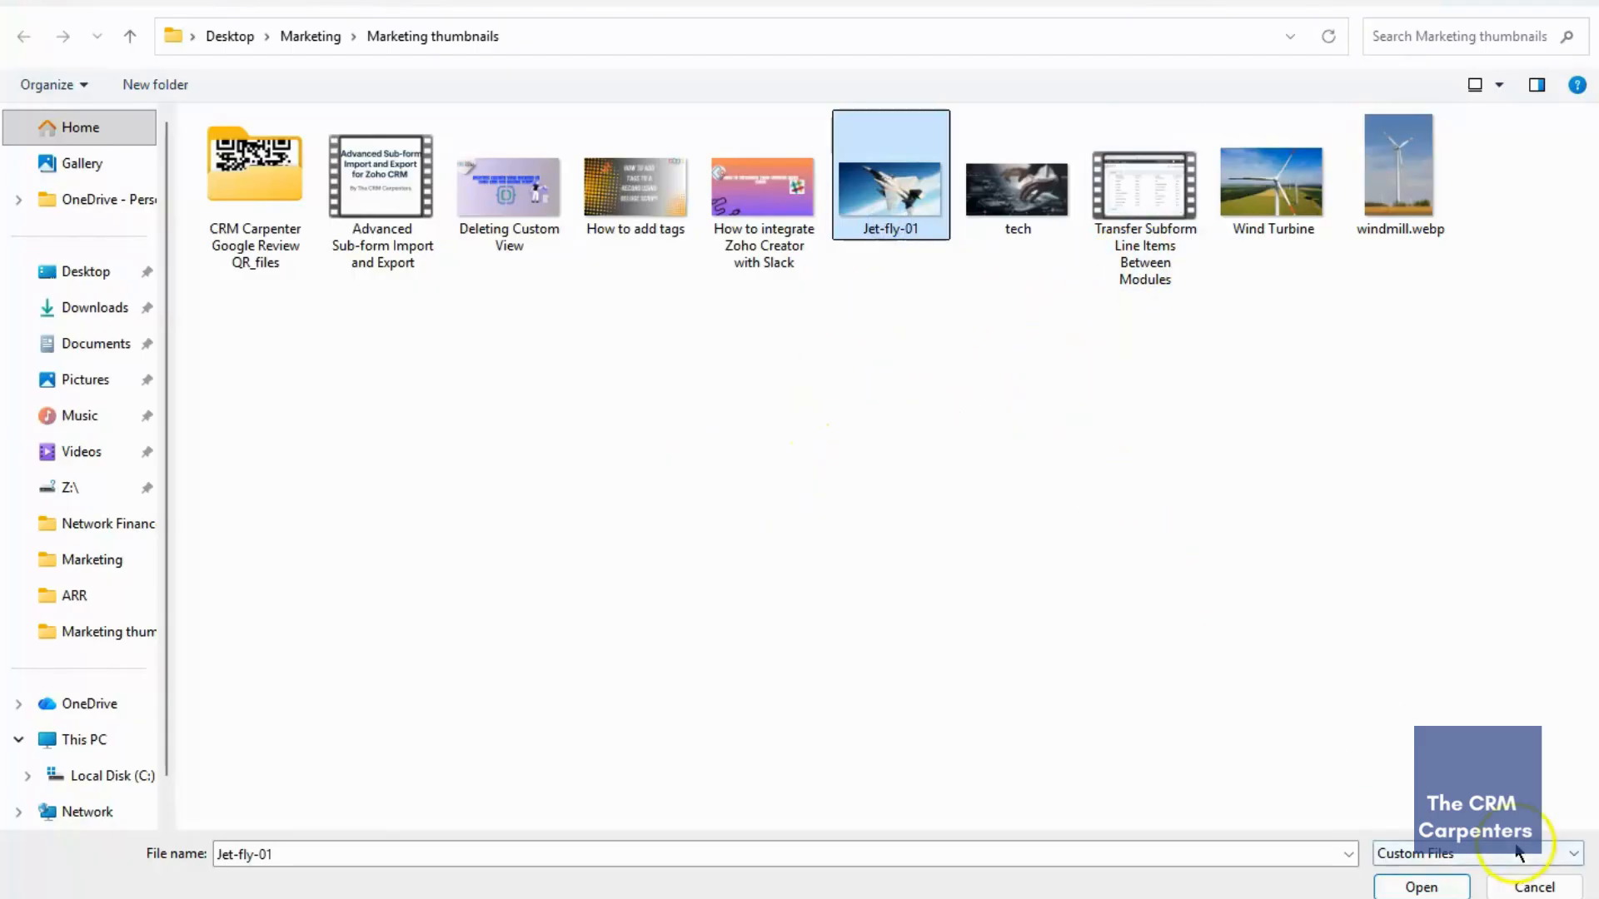
{"action": "left_click", "coordinate": [1422, 887]}
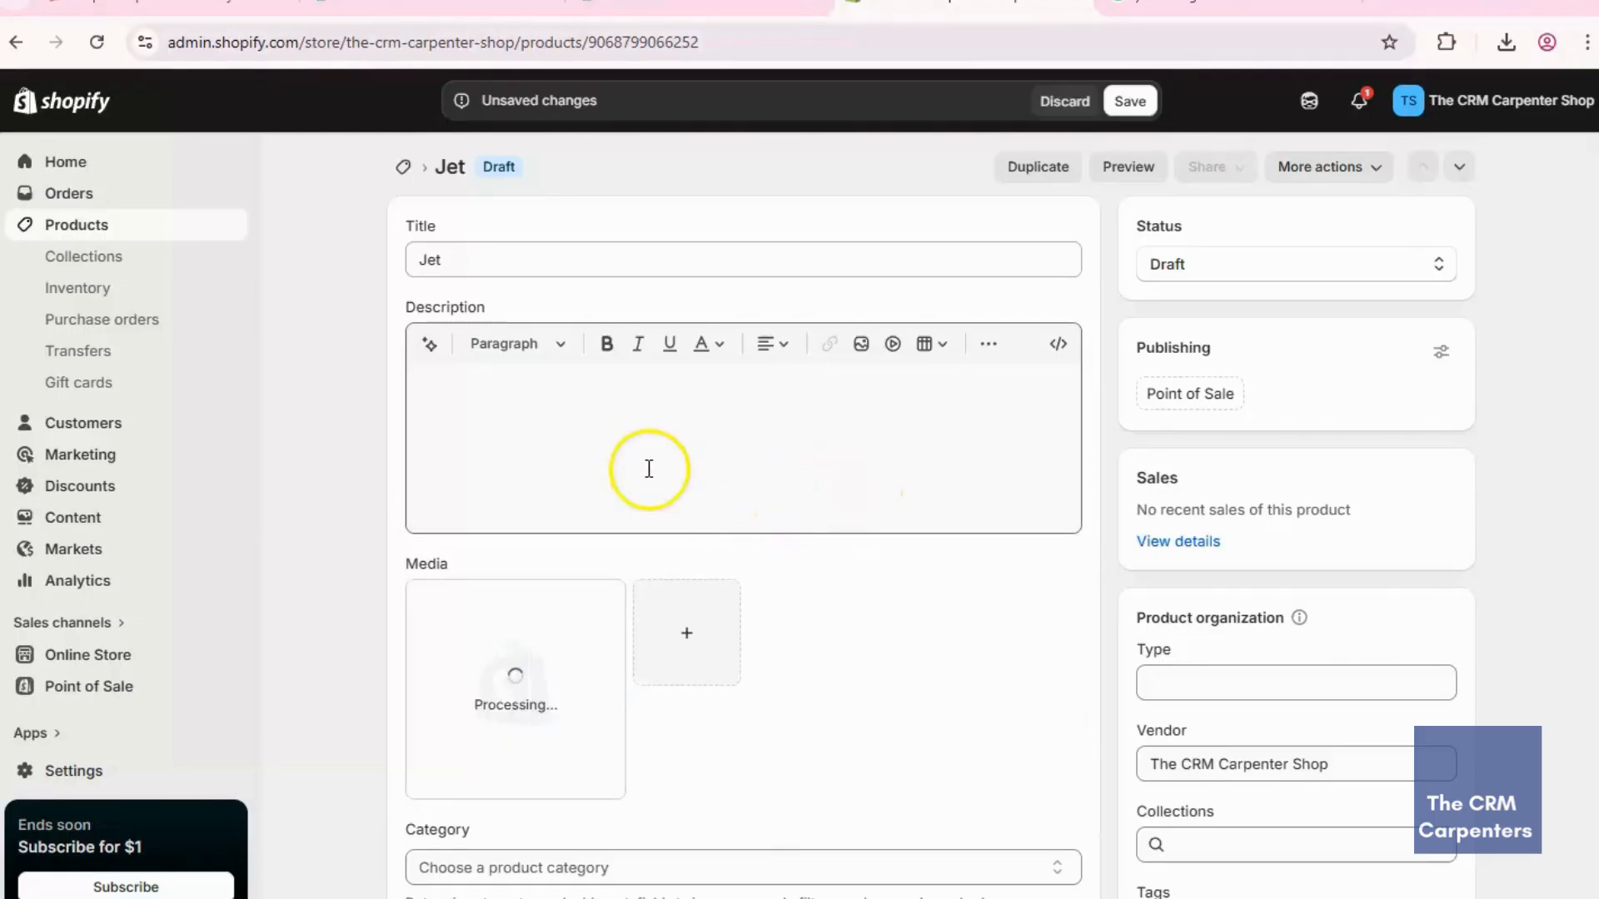
Step: Review the Jet product page with its new image and save the product
{"action": "scroll", "coordinate": [873, 620], "scroll_direction": "down", "scroll_amount": 4}
{"action": "scroll", "coordinate": [866, 622], "scroll_direction": "up", "scroll_amount": 4}
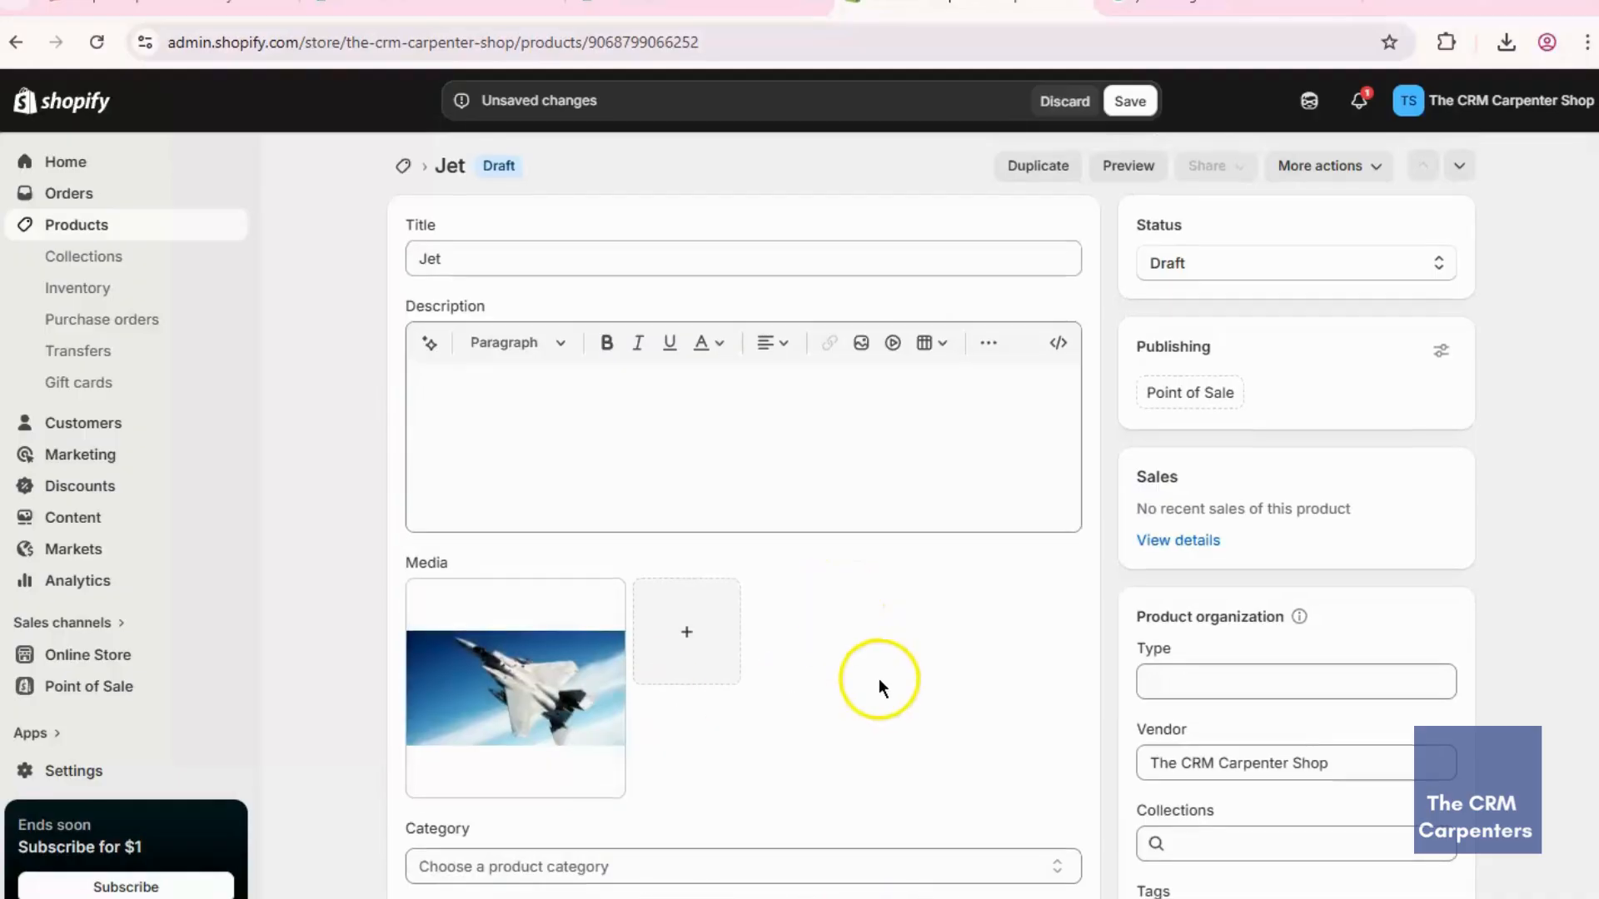
{"action": "scroll", "coordinate": [878, 678], "scroll_direction": "down", "scroll_amount": 15}
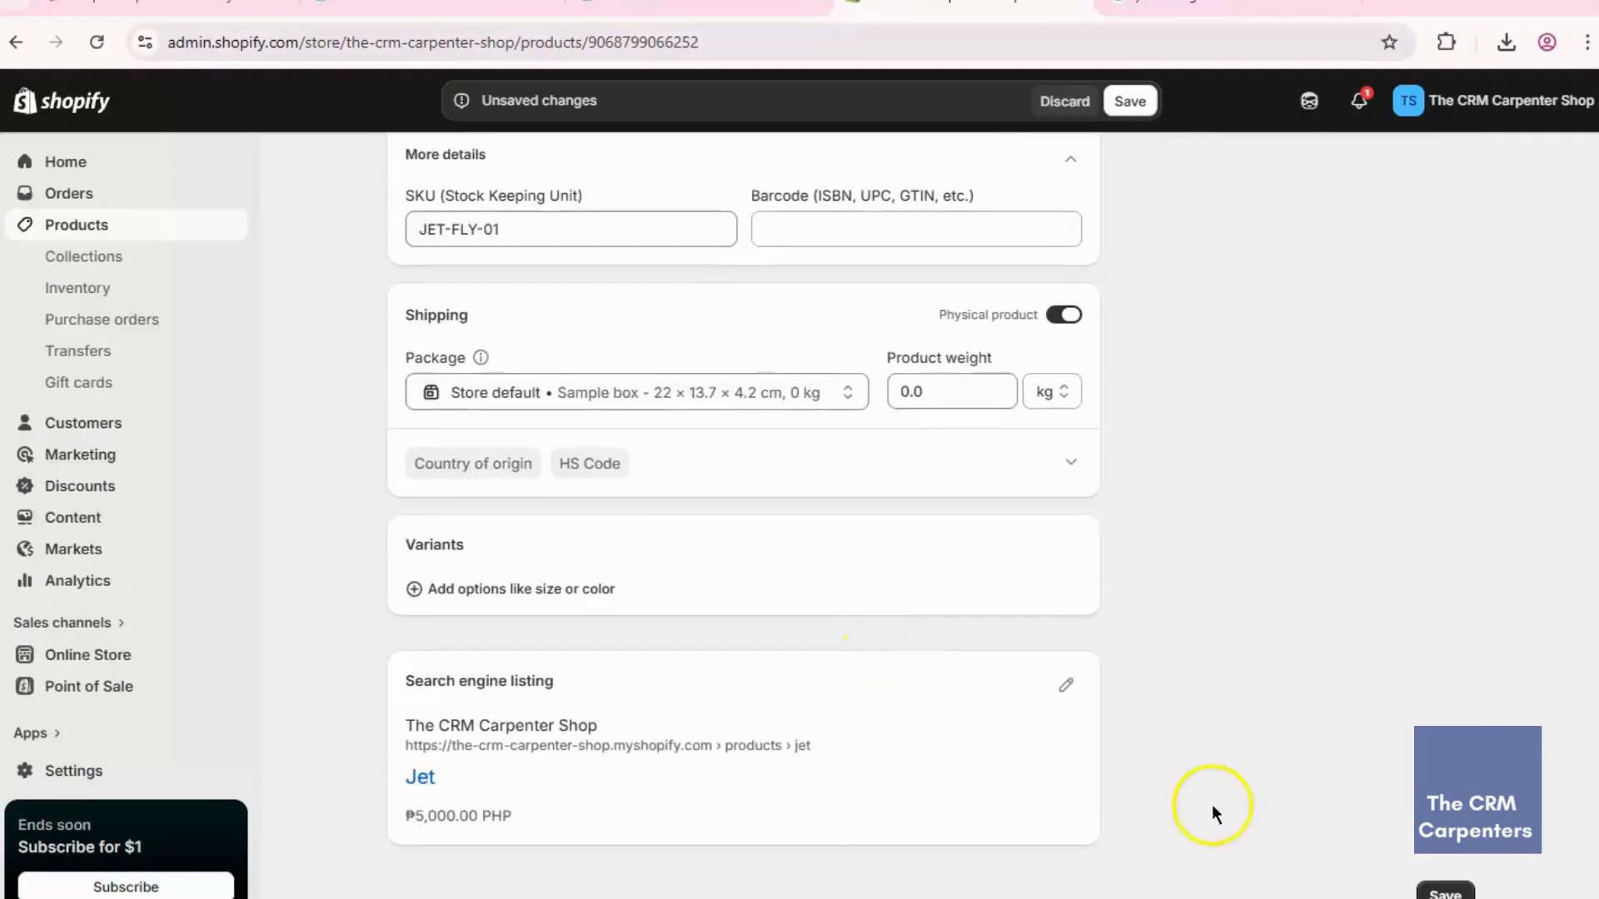
{"action": "scroll", "coordinate": [625, 546], "scroll_direction": "up", "scroll_amount": 4}
{"action": "key", "text": "ctrl+s"}
{"action": "scroll", "coordinate": [621, 538], "scroll_direction": "up", "scroll_amount": 9}
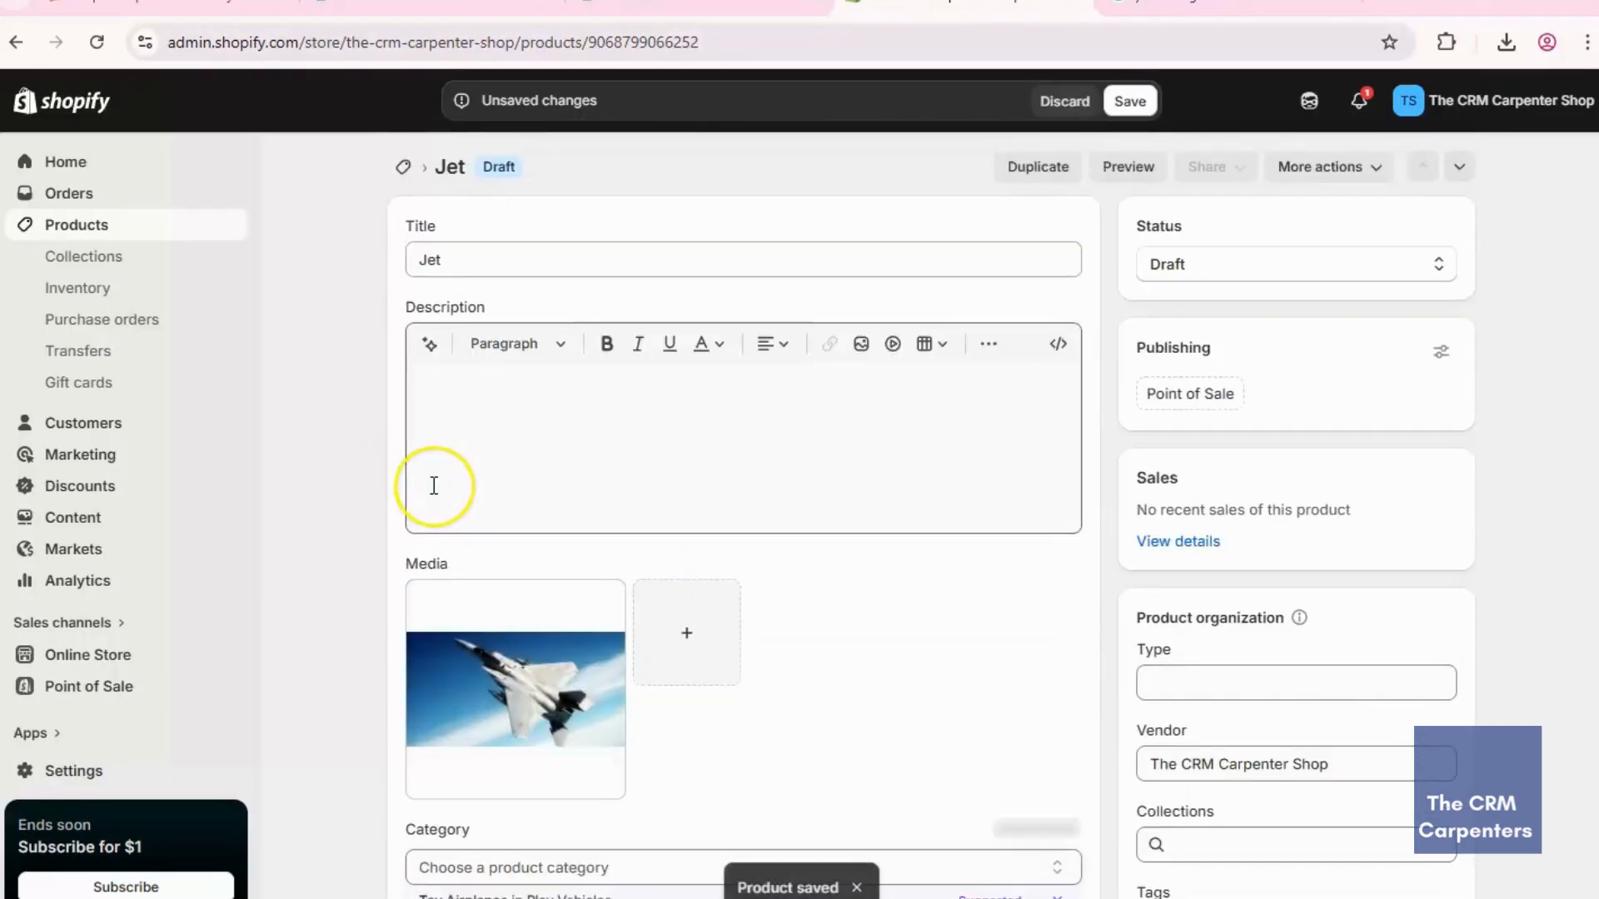
{"action": "scroll", "coordinate": [433, 492], "scroll_direction": "down", "scroll_amount": 3}
{"action": "scroll", "coordinate": [439, 497], "scroll_direction": "up", "scroll_amount": 3}
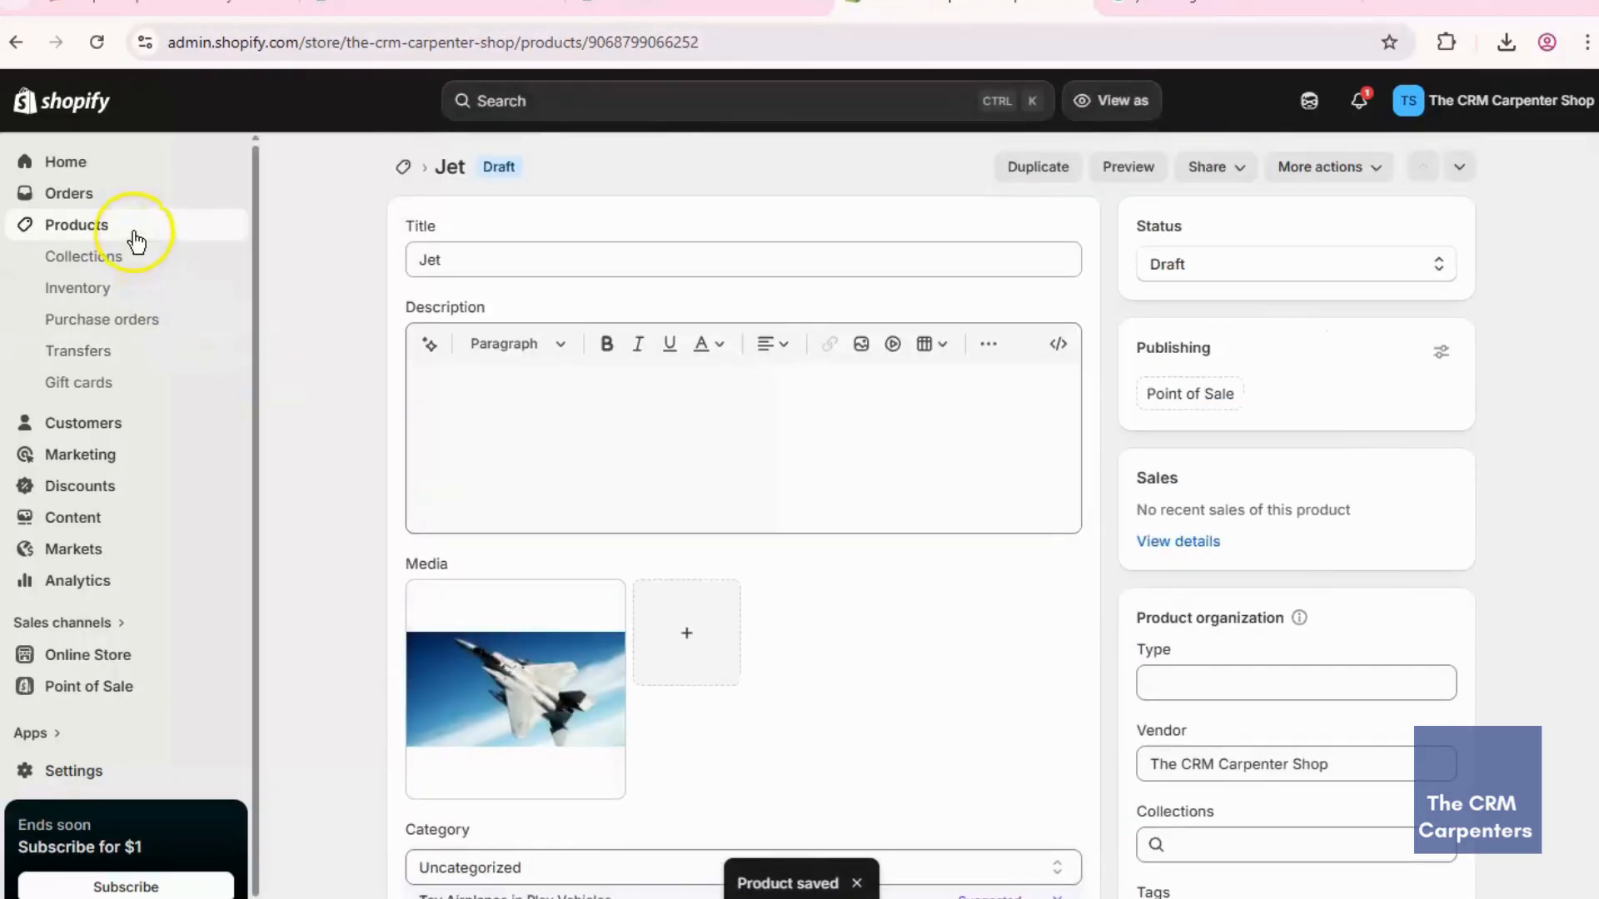
Step: Check the Jet product from Shopify's product list and switch to the Zoho Inventory to Shopify flow in Zoho Flow
{"action": "left_click", "coordinate": [129, 225]}
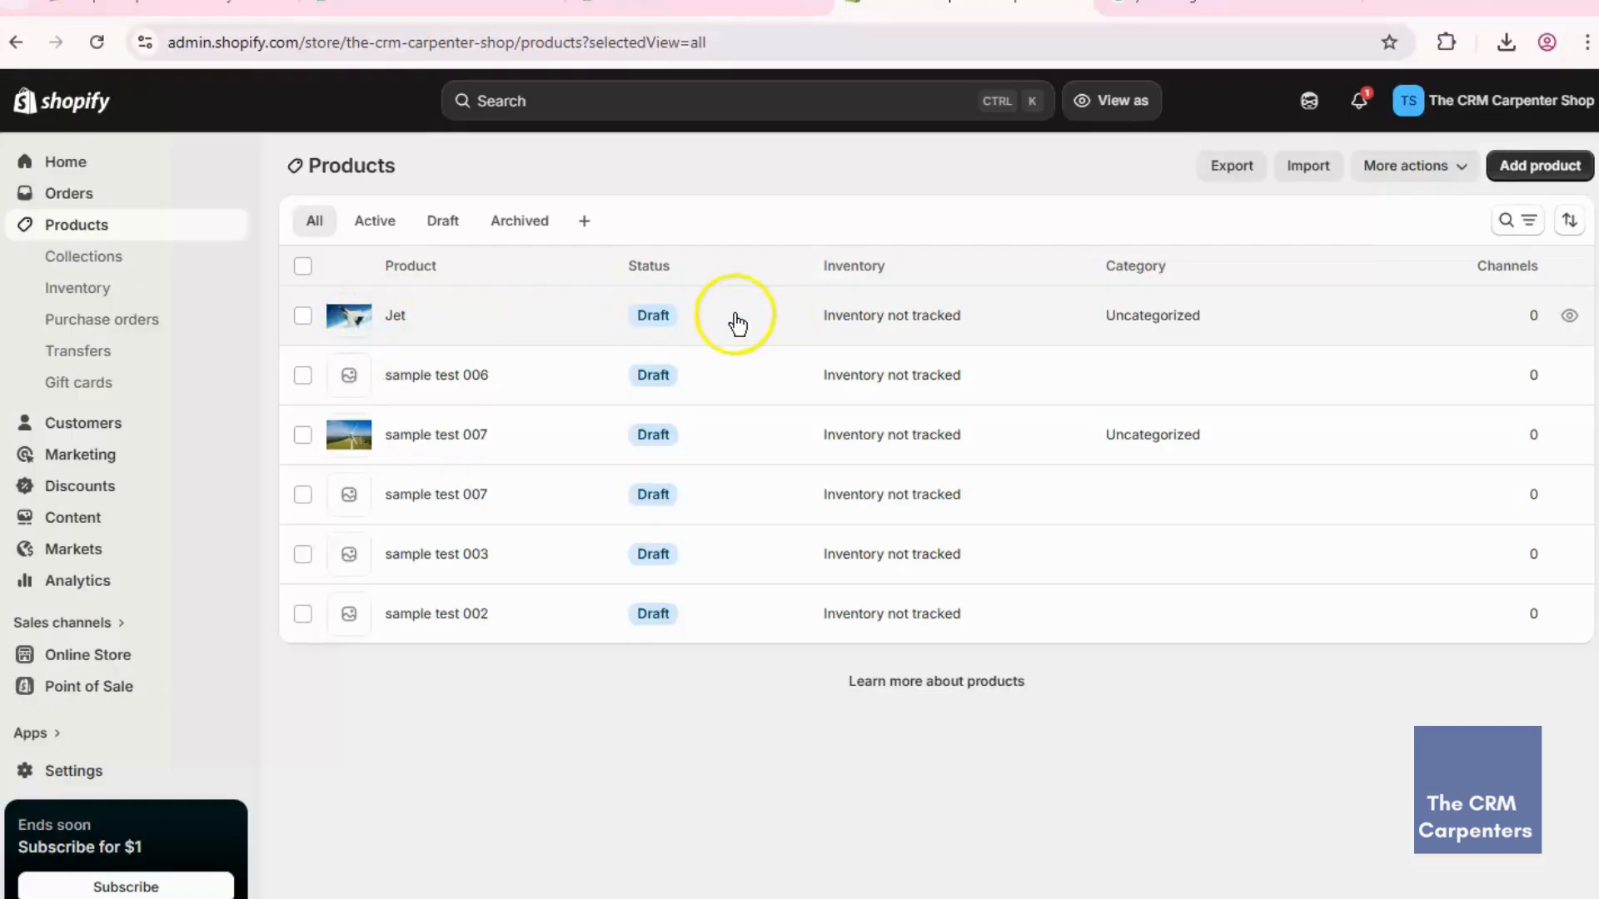
{"action": "left_click", "coordinate": [568, 331]}
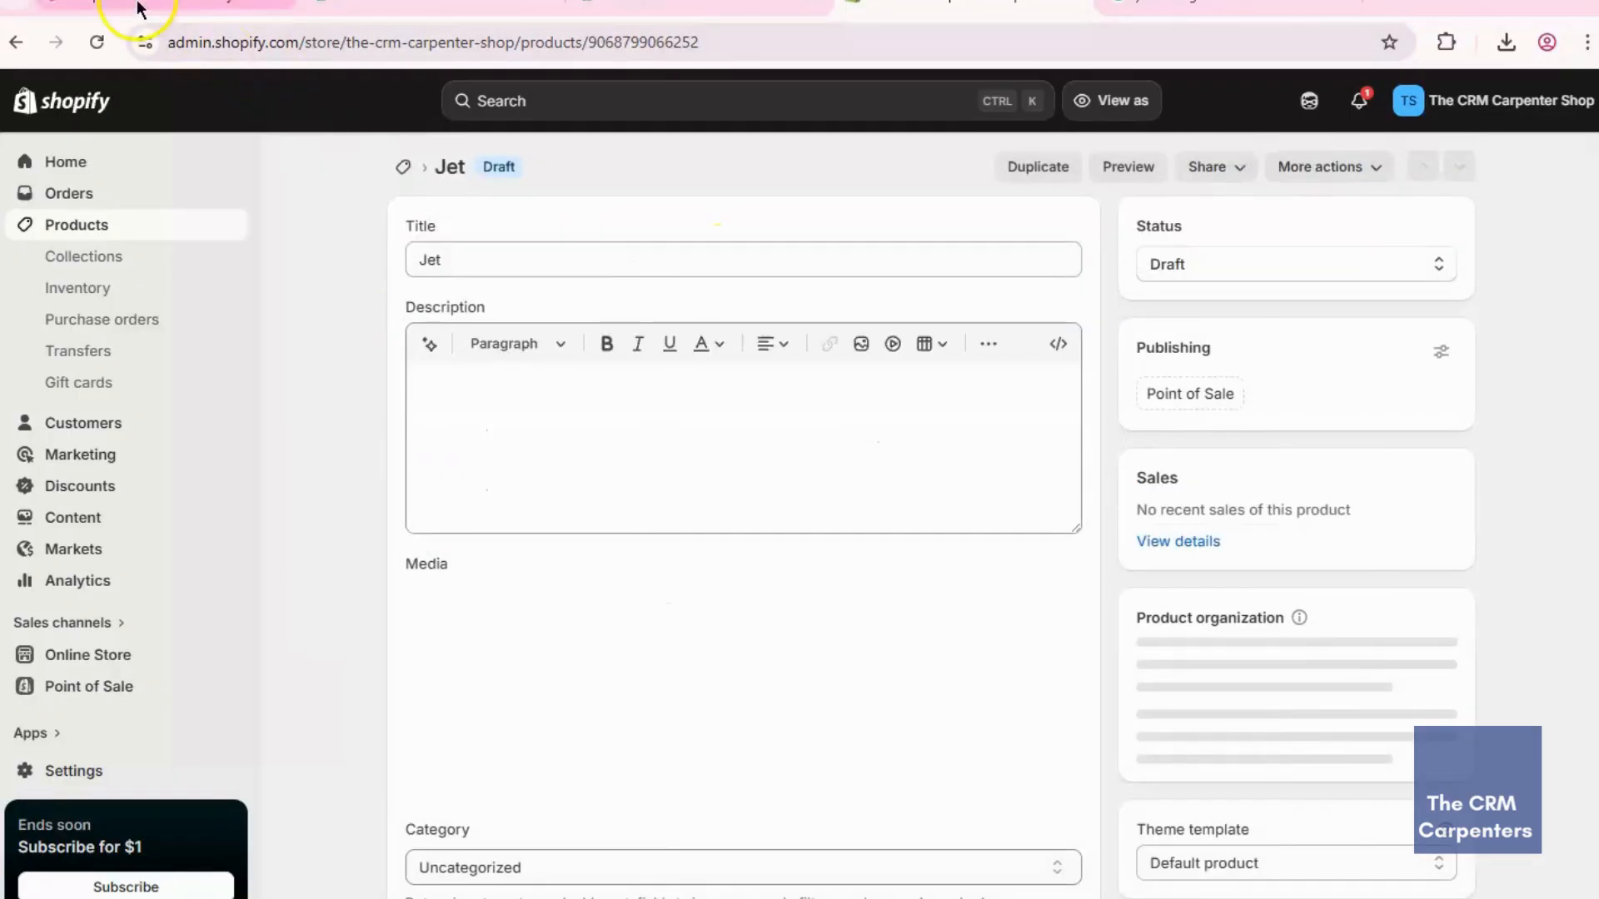
{"action": "left_click", "coordinate": [138, 5]}
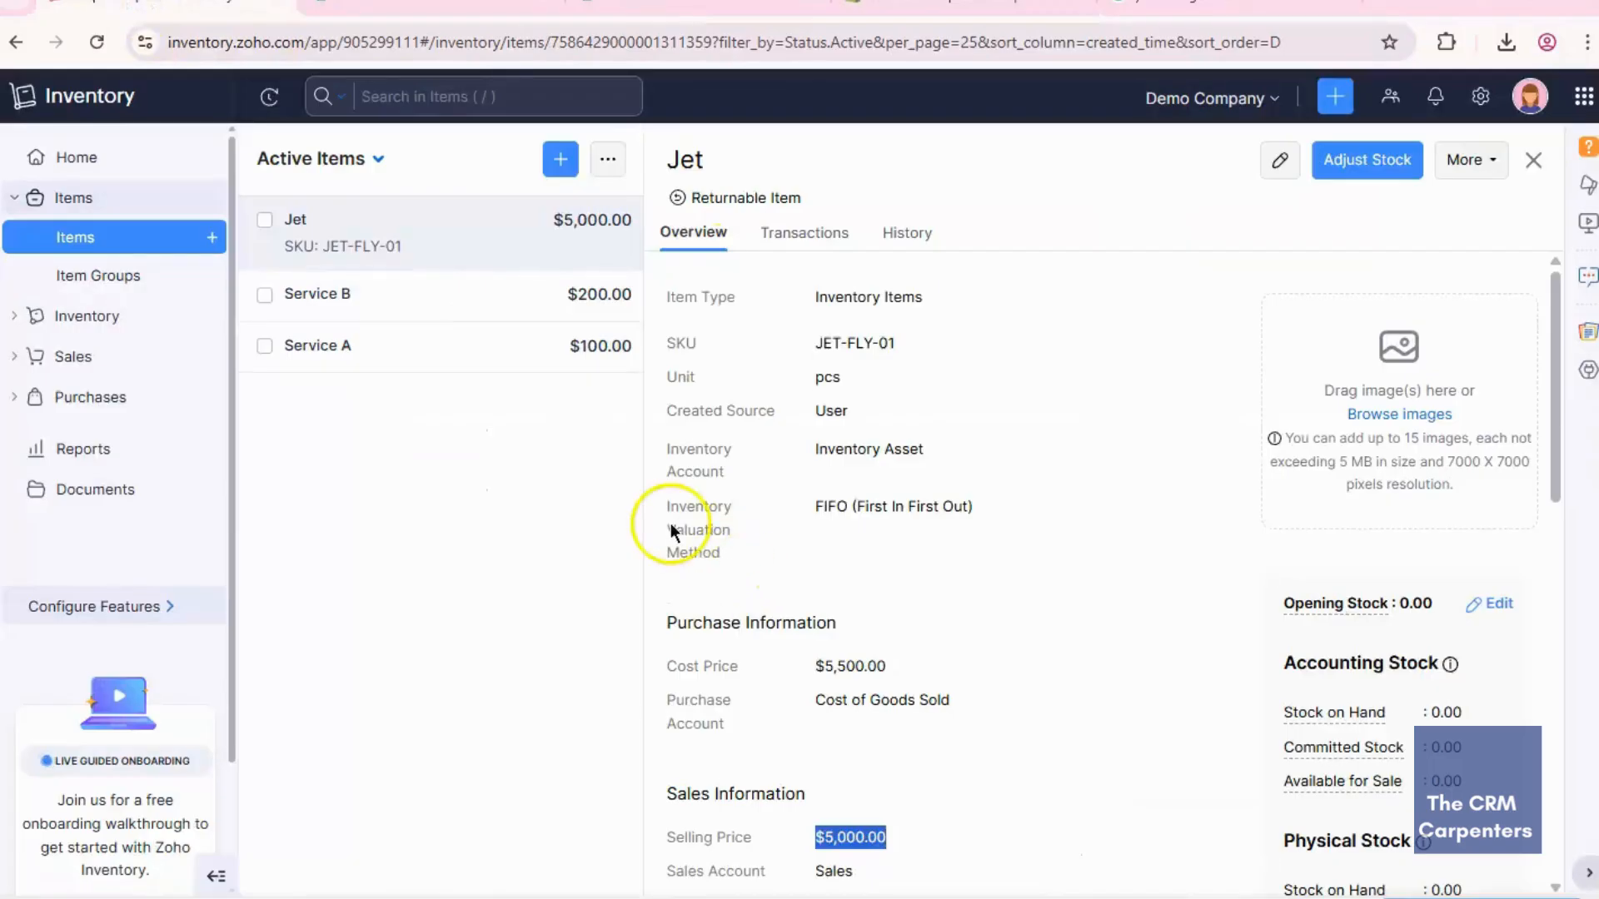
{"action": "left_click", "coordinate": [421, 8]}
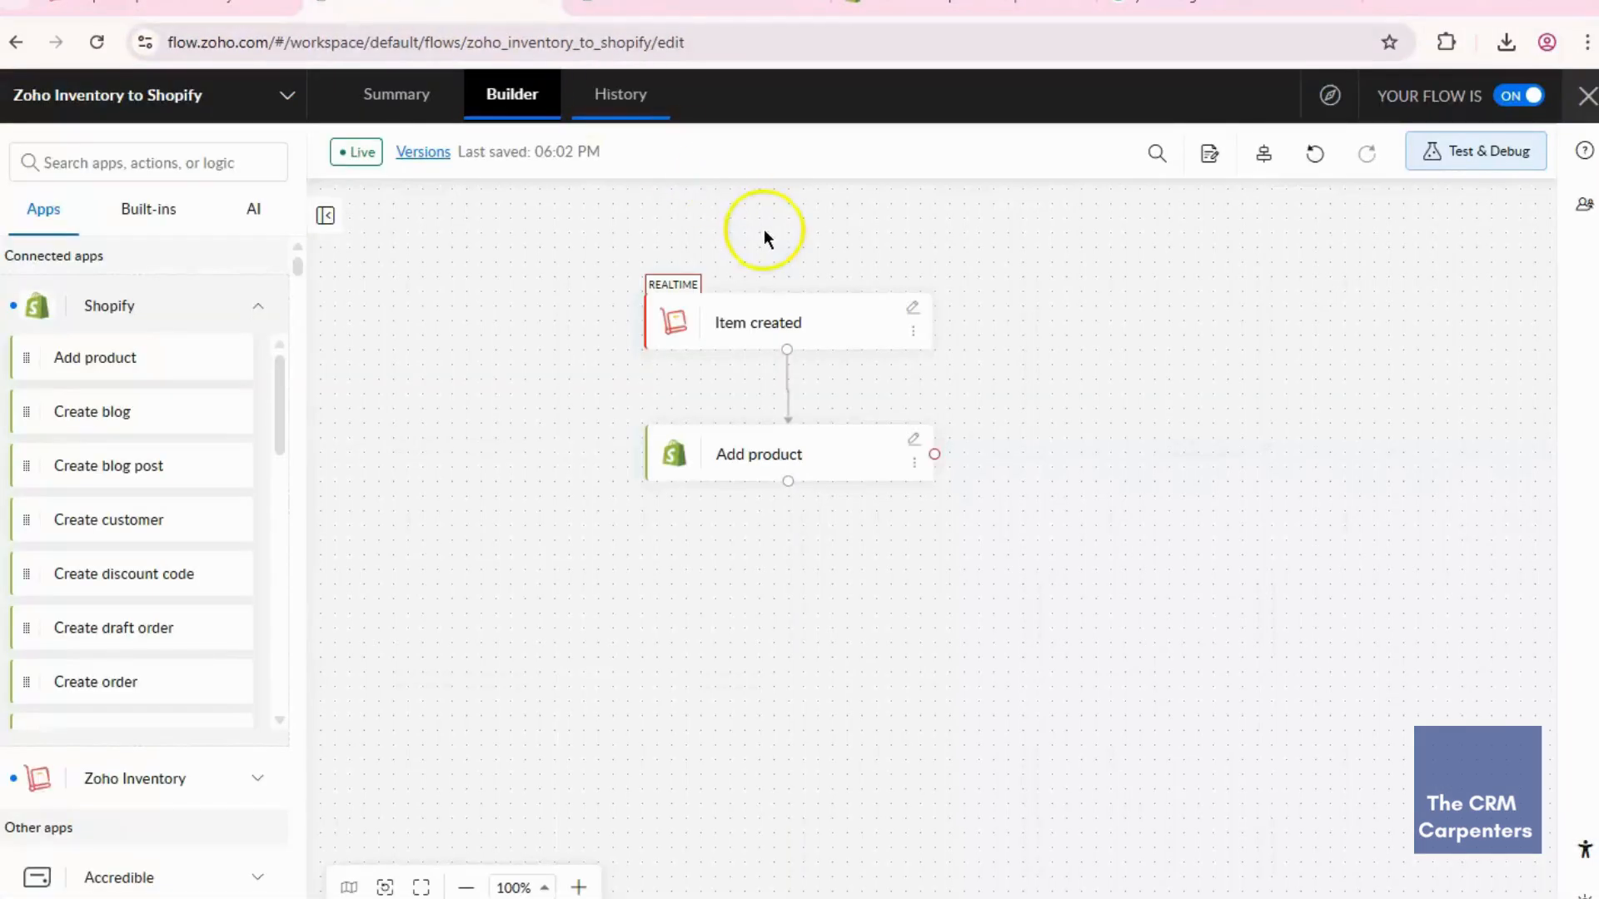